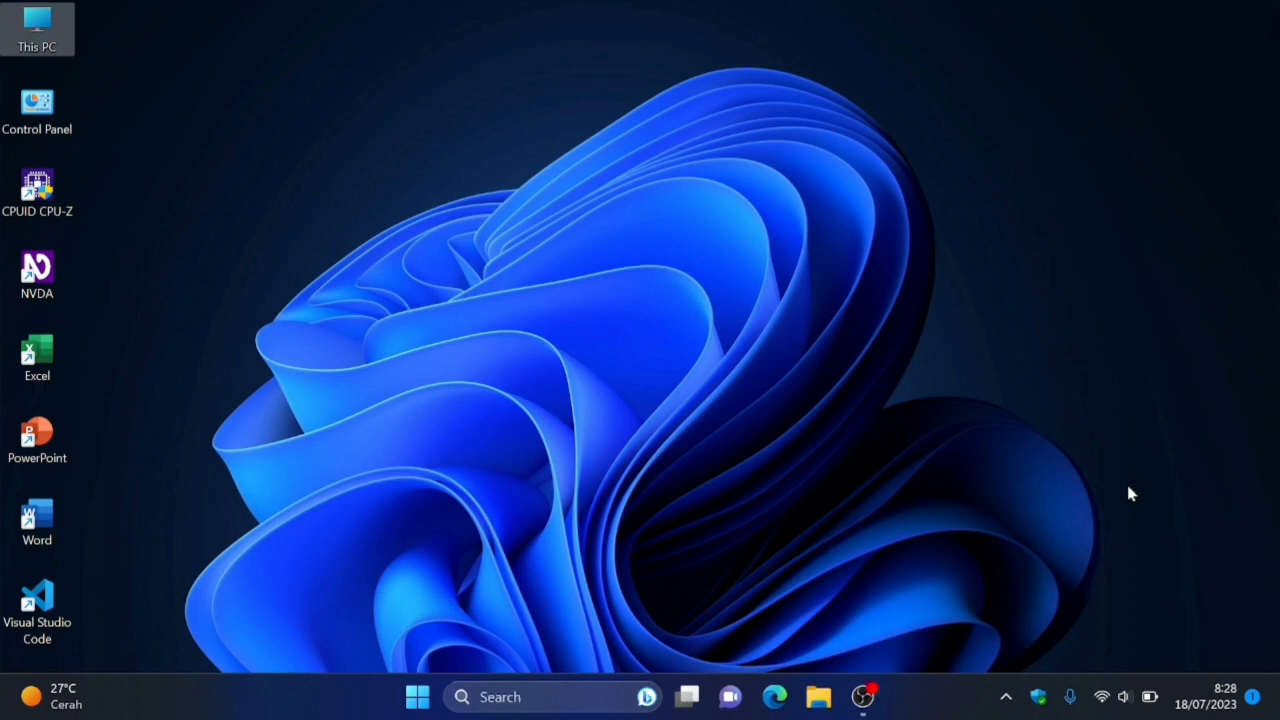
# Open Microsoft Word and create a new blank document.
pyautogui.press('super')
pyautogui.write('word')
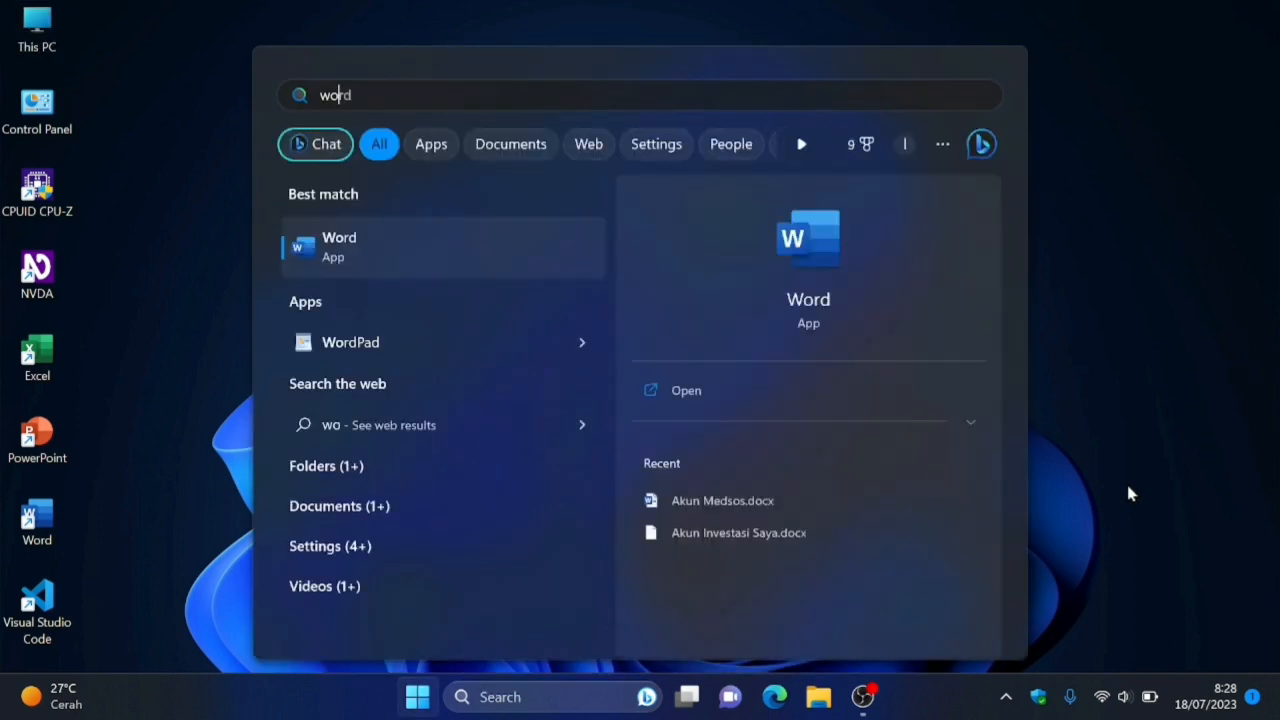
pyautogui.press('Return')
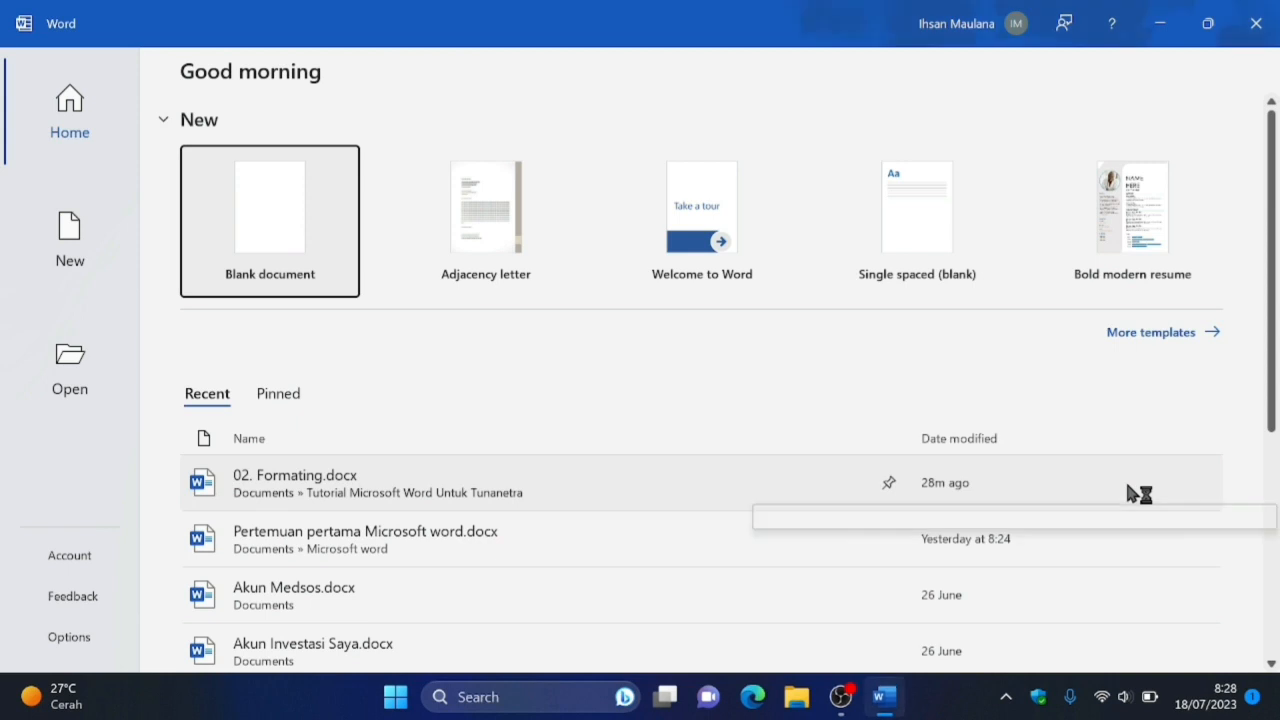
pyautogui.press('Return')
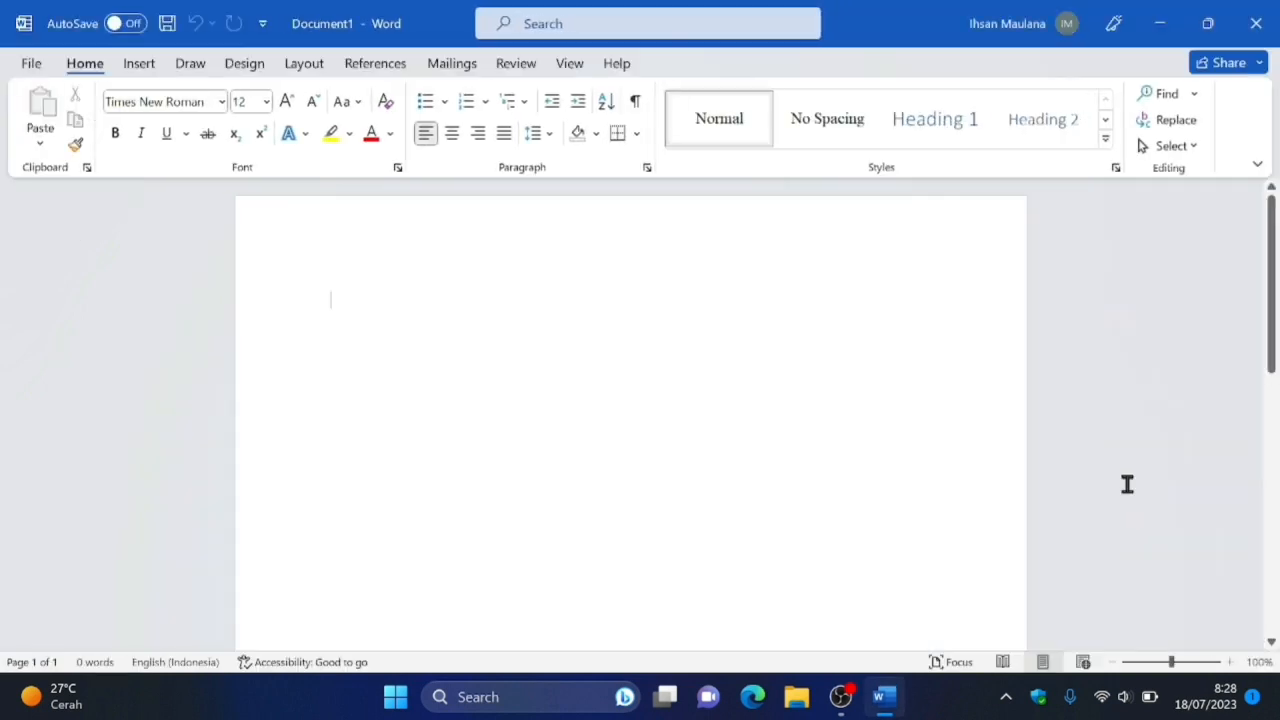
# Enter the title "Curriculum vitae" on the first line of the document.
pyautogui.write('cu')
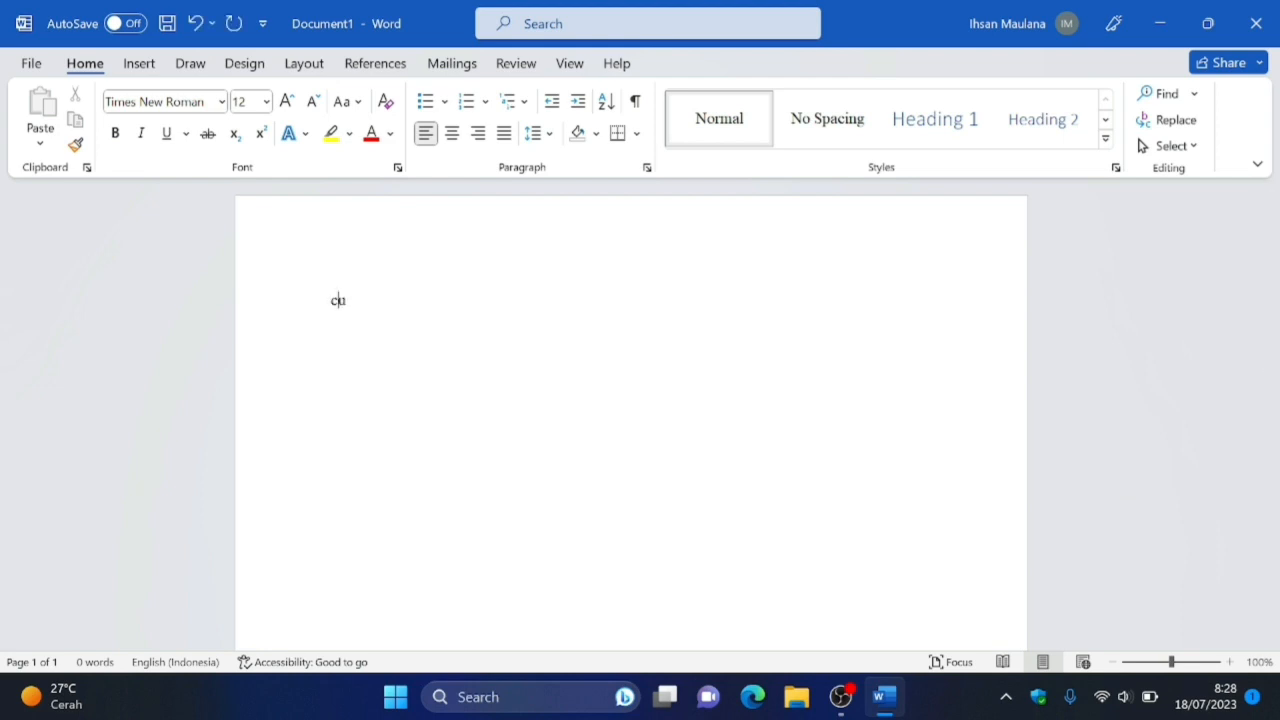
pyautogui.write('rricu')
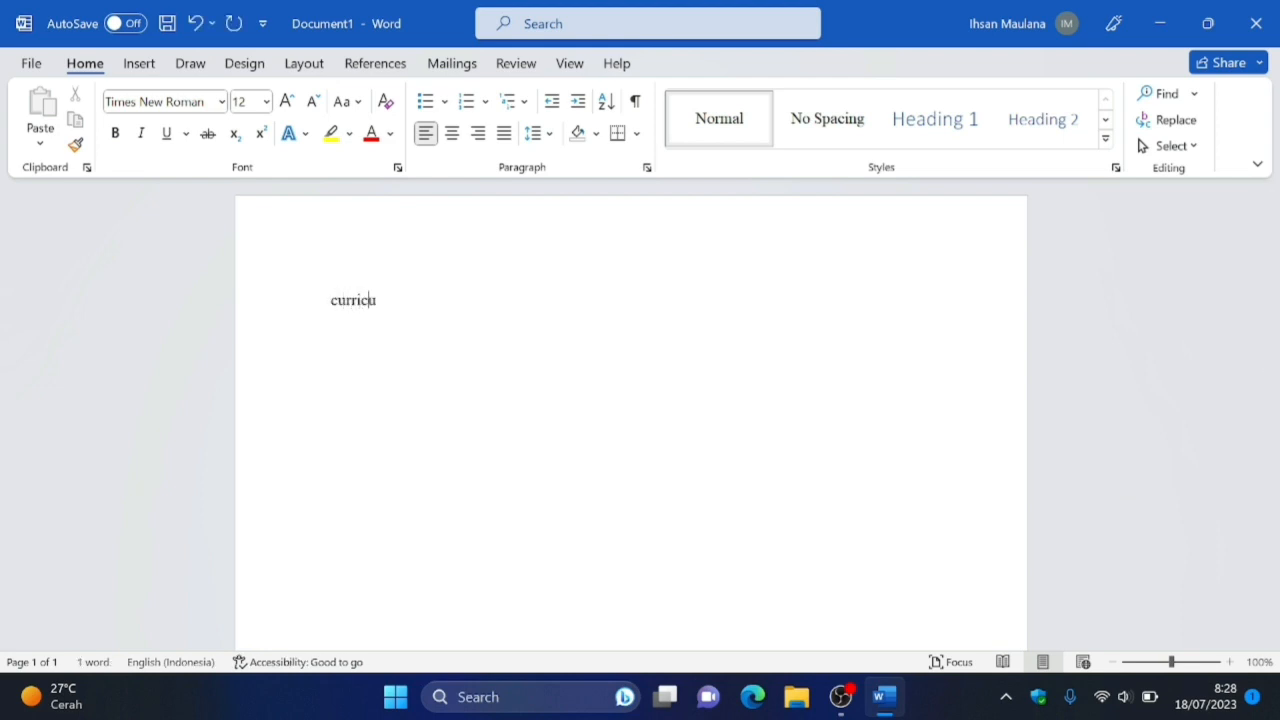
pyautogui.write('lum vitae')
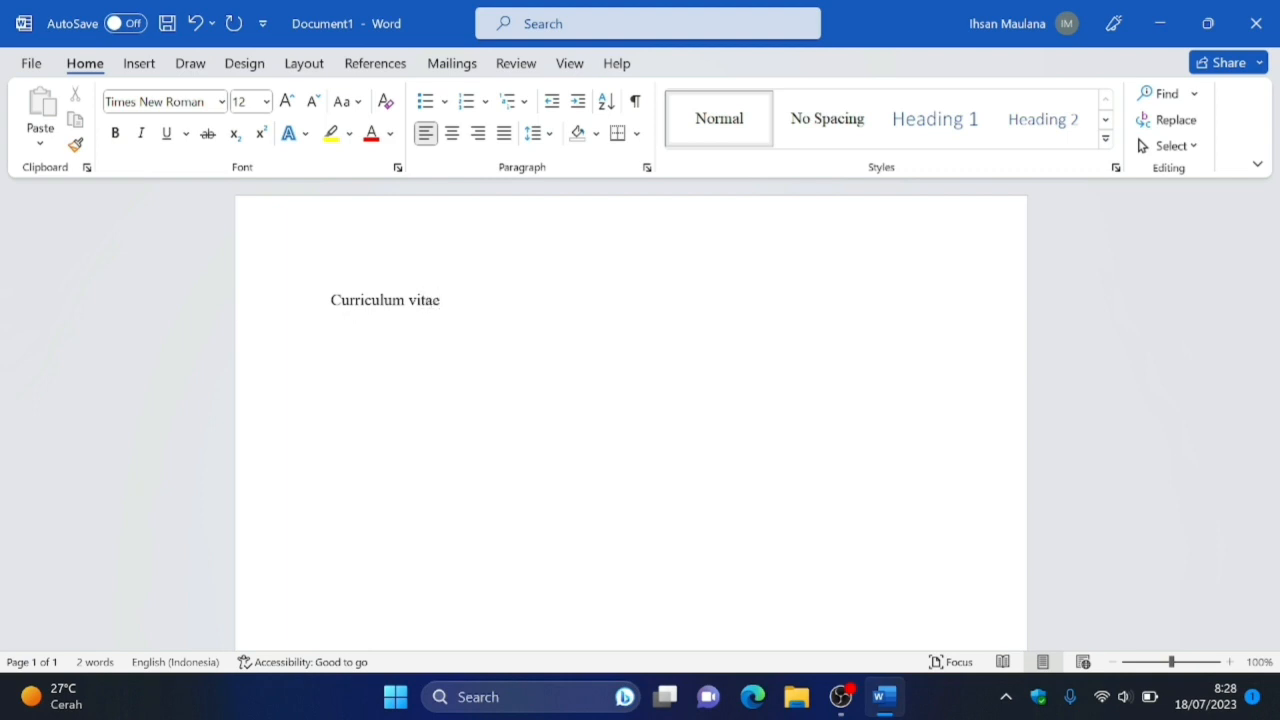
# Add the heading "Informasi pribadi" one blank line below the title, with a full-width horizontal line beneath it.
pyautogui.press('Return')
pyautogui.write('Informasi pribadi')
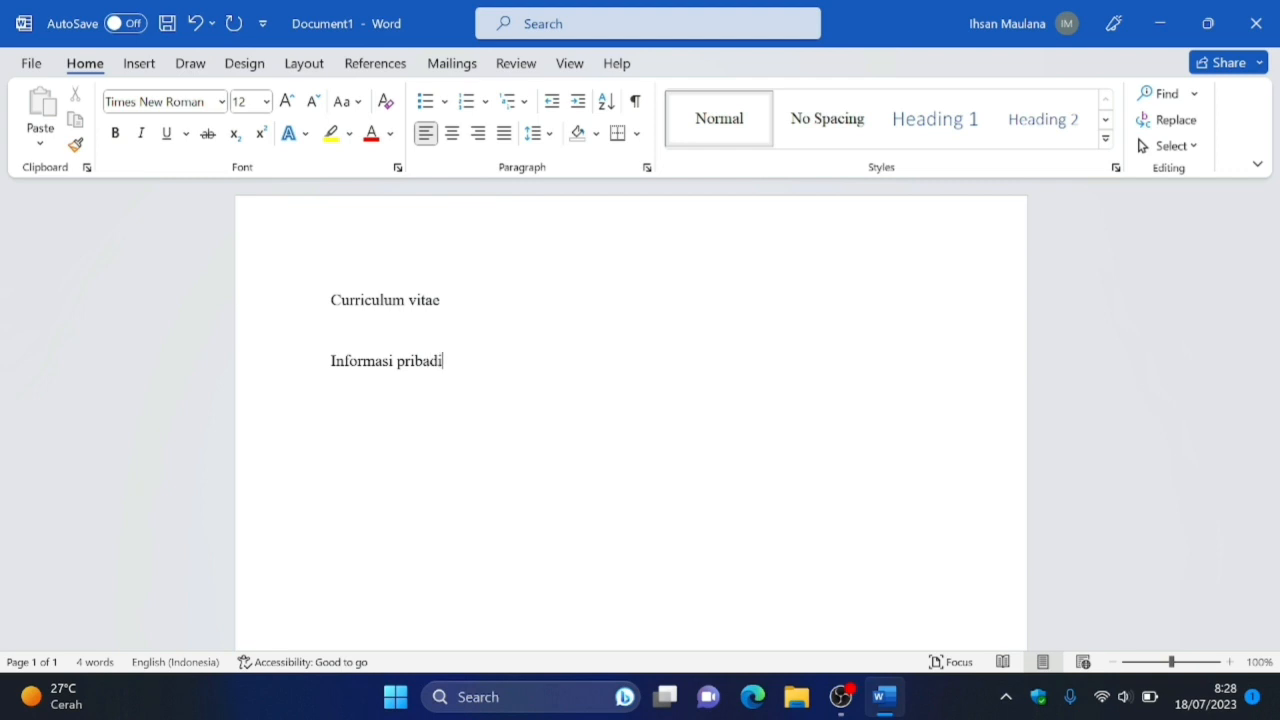
pyautogui.press('Return')
pyautogui.write('===')
pyautogui.press('Return')
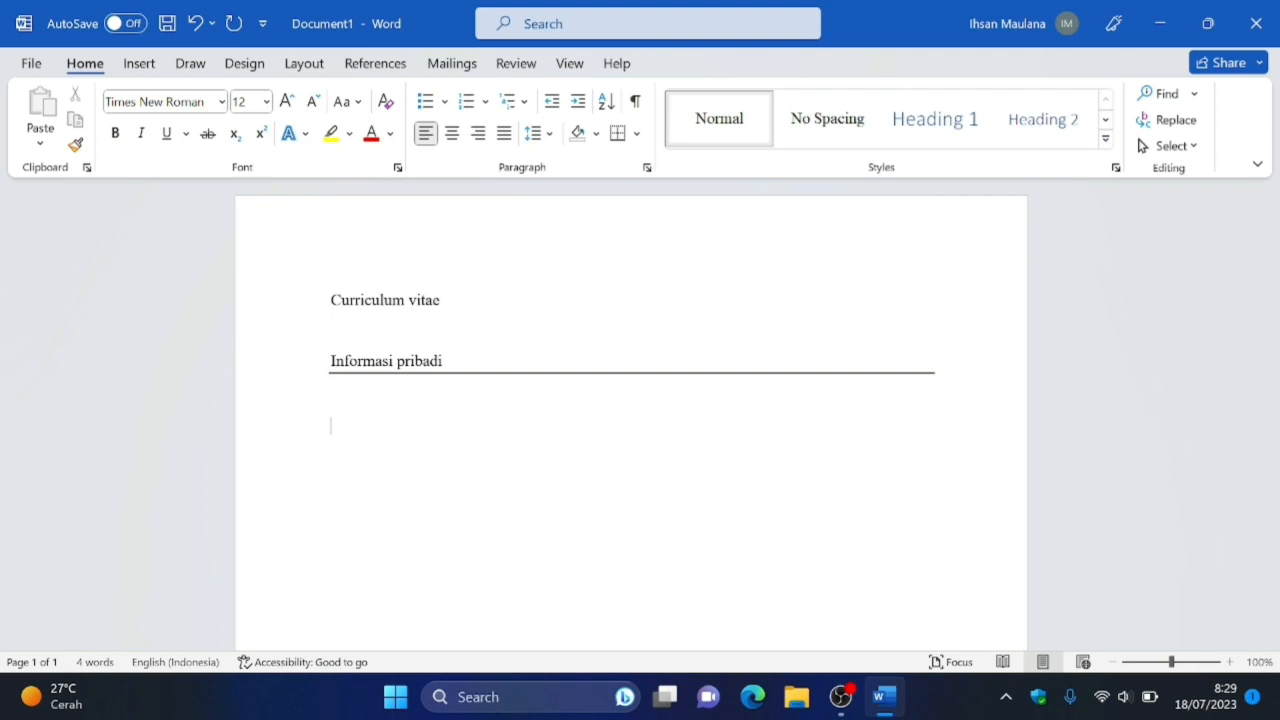
# Add the label "Nama" below the horizontal line and remove the empty line above it.
pyautogui.write('Nama')
pyautogui.press('Up')
pyautogui.press('BackSpace')
pyautogui.press('Up')
pyautogui.press('Up')
pyautogui.press('End')
pyautogui.press('Down')
pyautogui.press('Down')
pyautogui.press('Down')
# Complete the "Nama" row with a tab-aligned colon and the person's full name.
pyautogui.press('Tab')
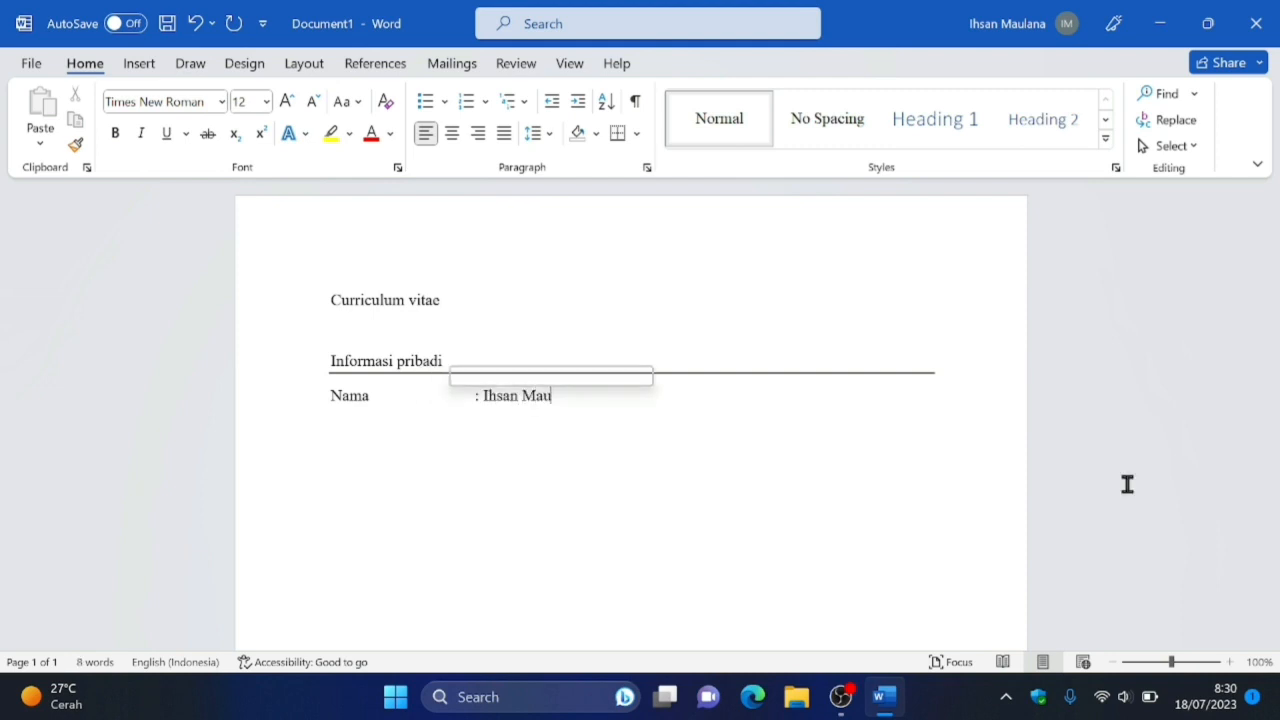
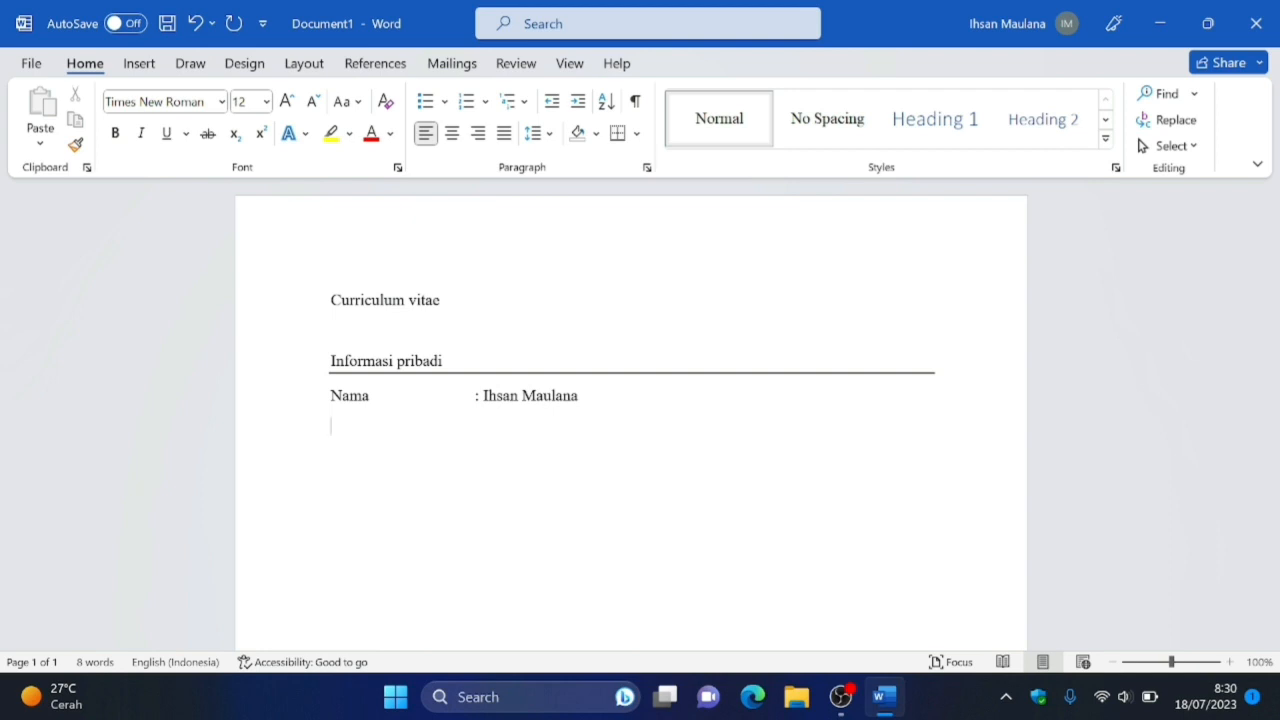
# Add an "Alamat" row label below "Nama" with its colon aligned to the row above.
pyautogui.press('Return')
pyautogui.write('Alamat')
pyautogui.write(':')
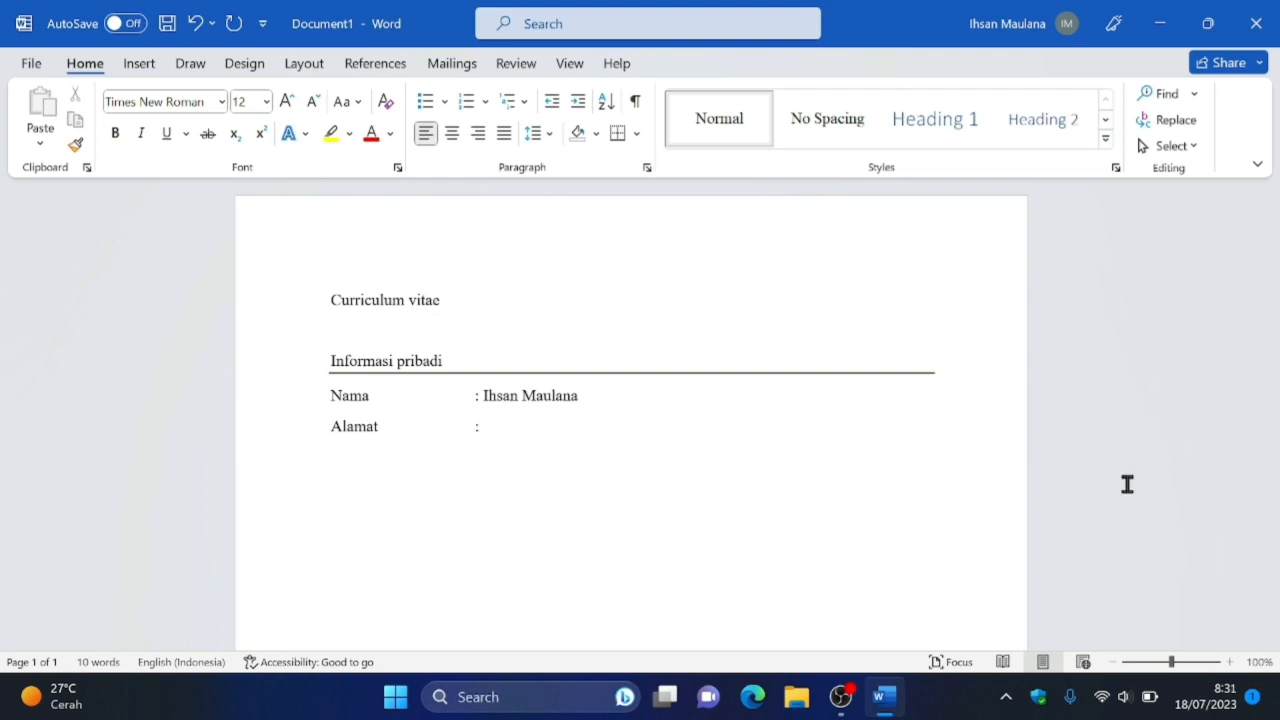
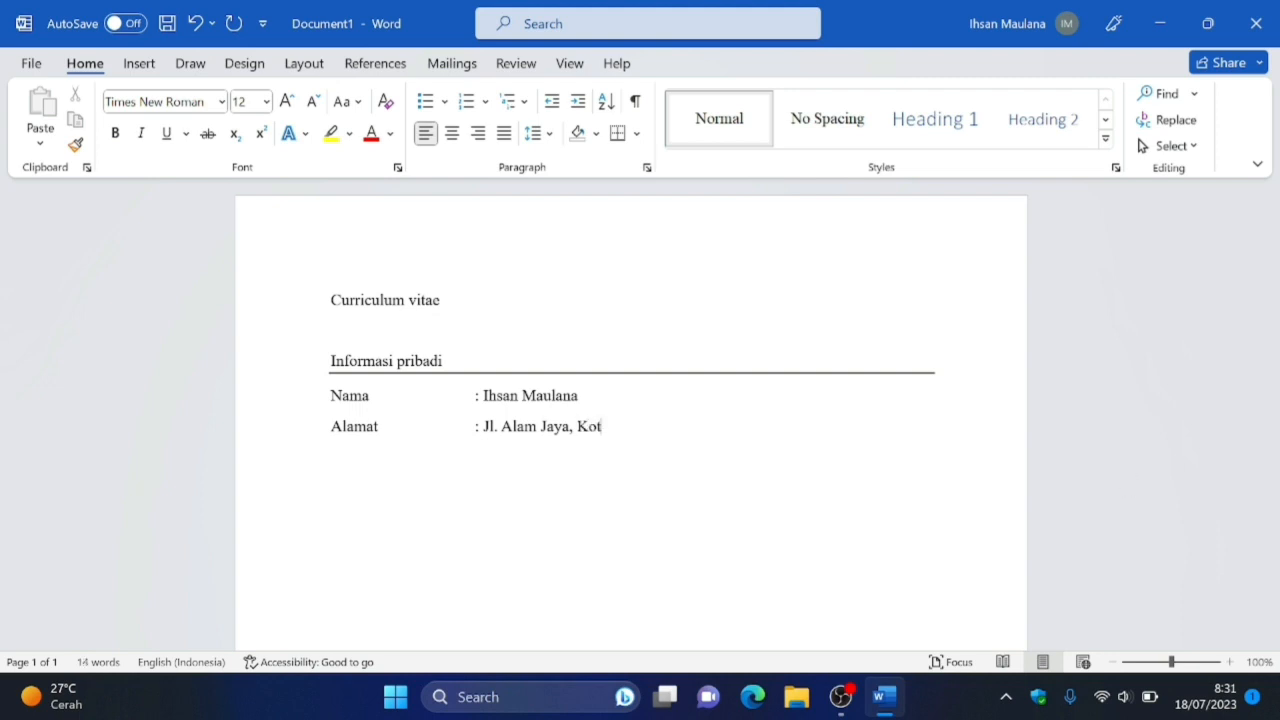
# Add a "Jenis Kelamin" row with the value "Laki-laki" after an aligned colon.
pyautogui.press('Return')
pyautogui.write('Jenis ')
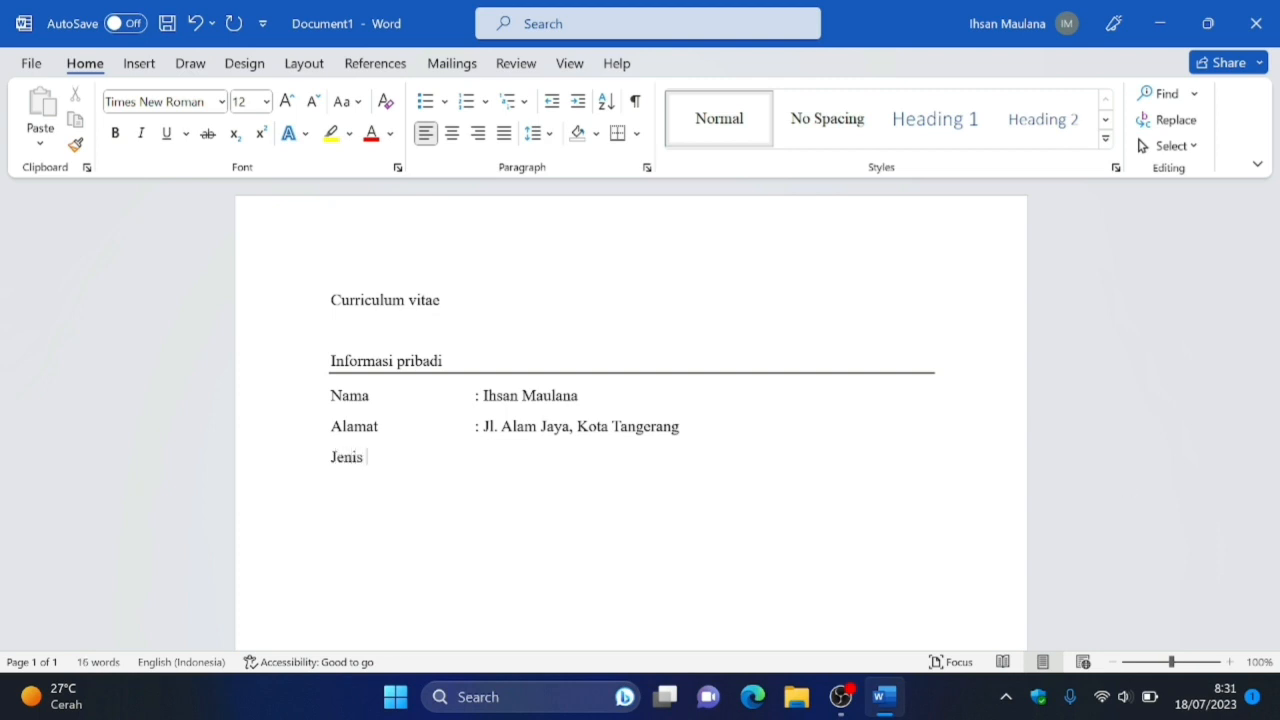
pyautogui.write('Kelamin')
pyautogui.press('Tab')
pyautogui.write(': Laki')
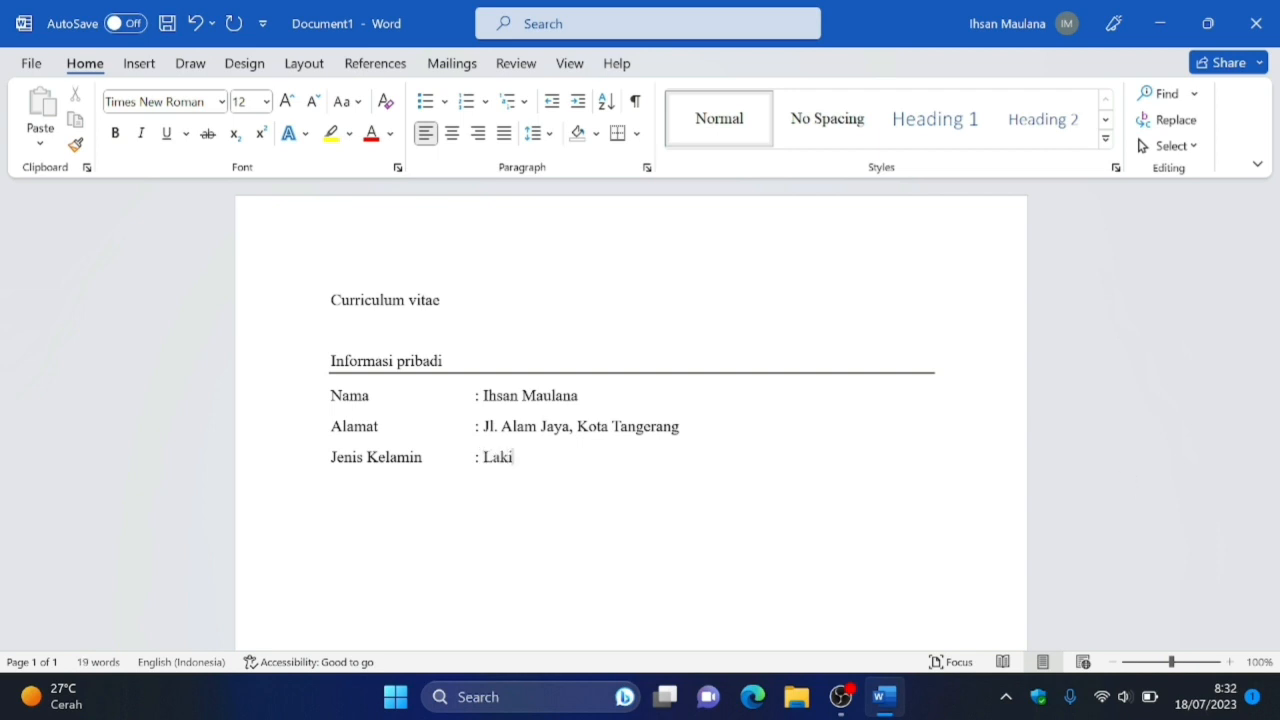
pyautogui.write('-laki')
# Add a "NoHp" row with the masked phone number after an aligned colon.
pyautogui.press('Return')
pyautogui.write('NoHp')
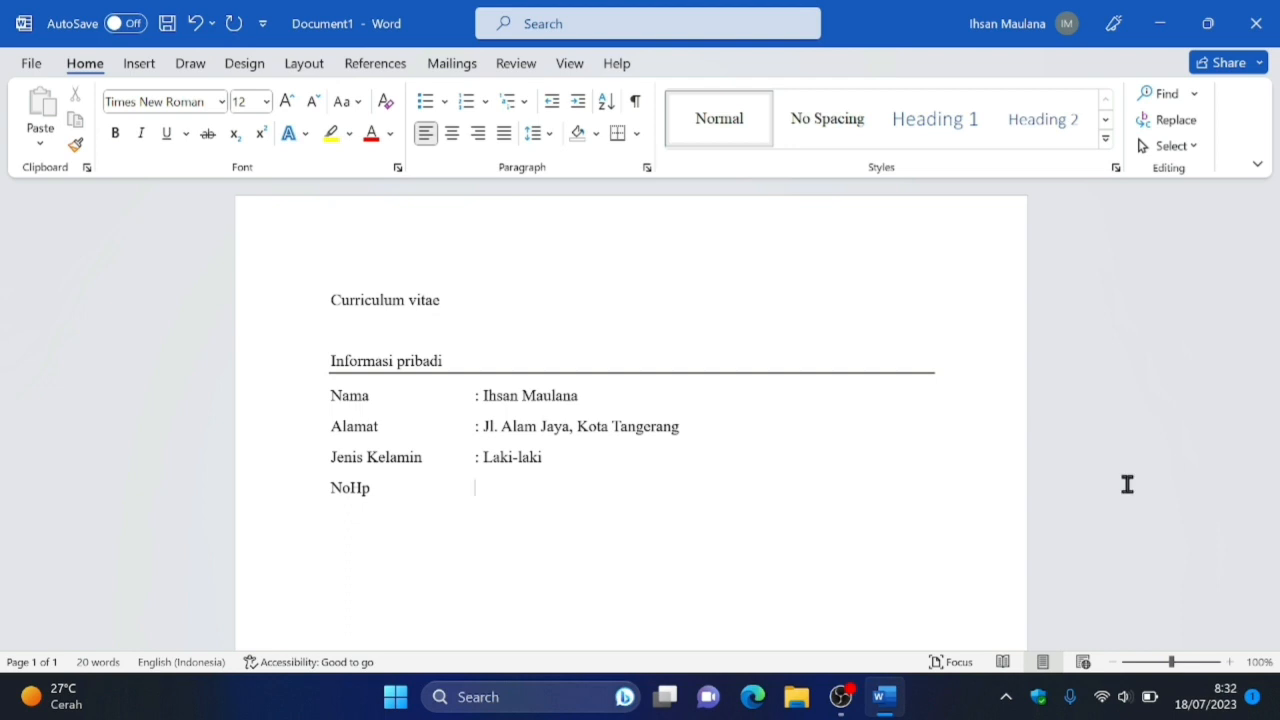
pyautogui.press('Tab')
pyautogui.write(': 09')
pyautogui.press('BackSpace')
pyautogui.write('888xxxxx')
# Add an "Email" row with the person's e-mail address after an aligned colon, formatted as a hyperlink.
pyautogui.press('Return')
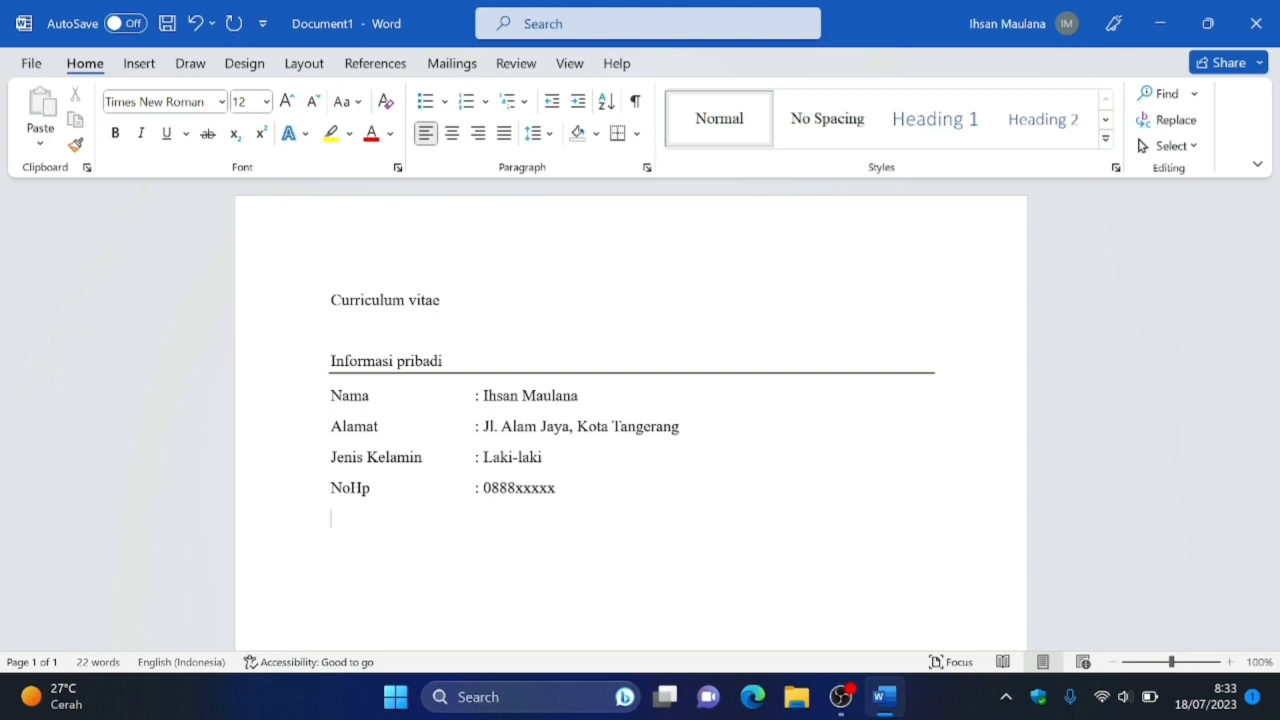
pyautogui.write('Email')
pyautogui.press('Tab')
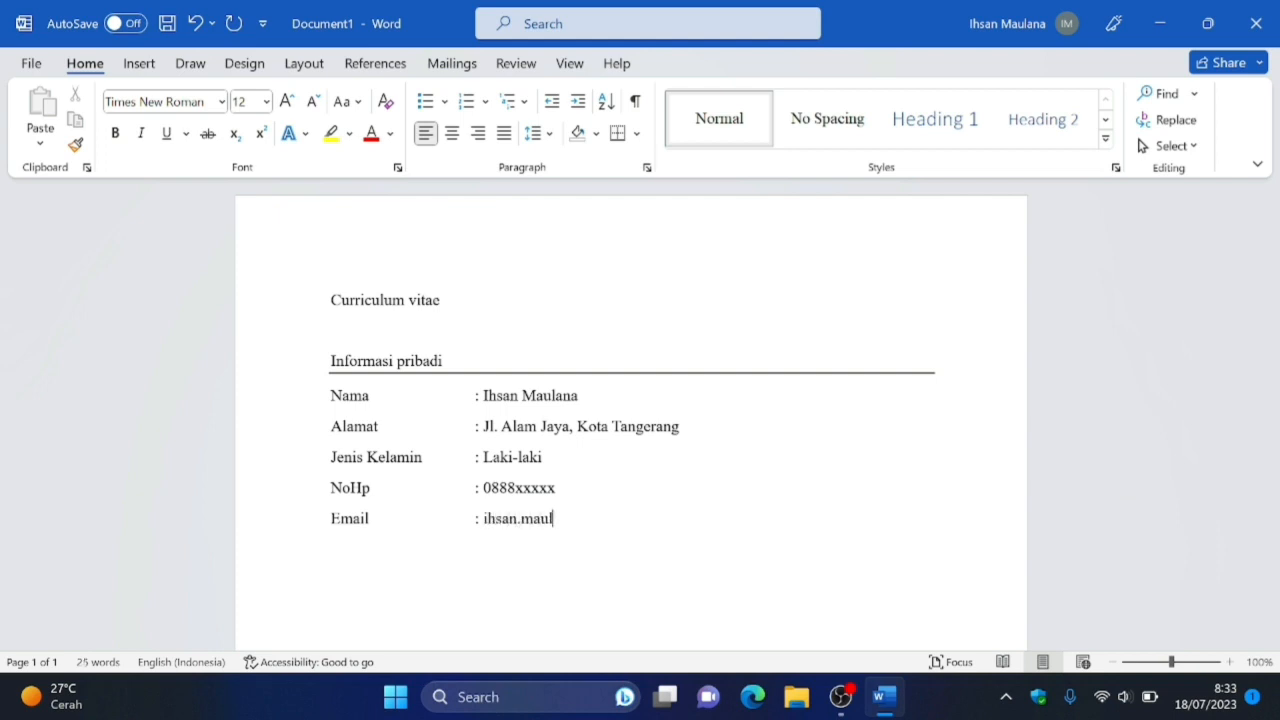
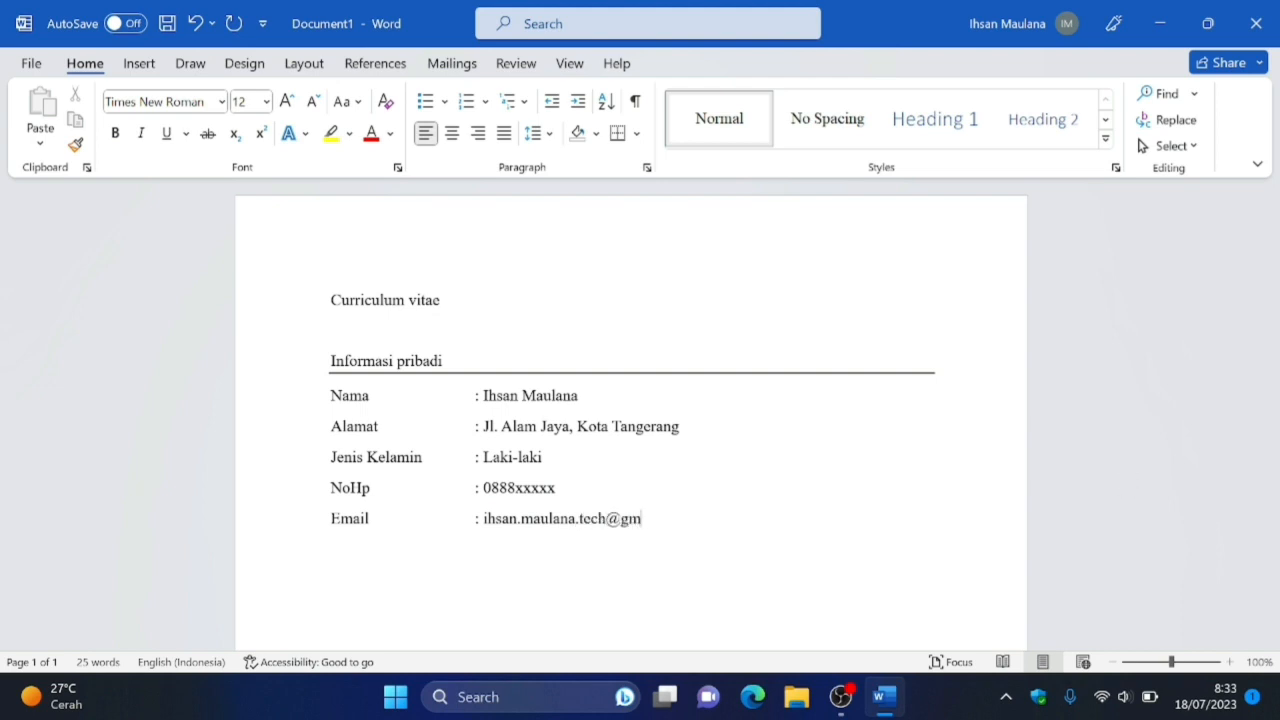
pyautogui.press('Return')
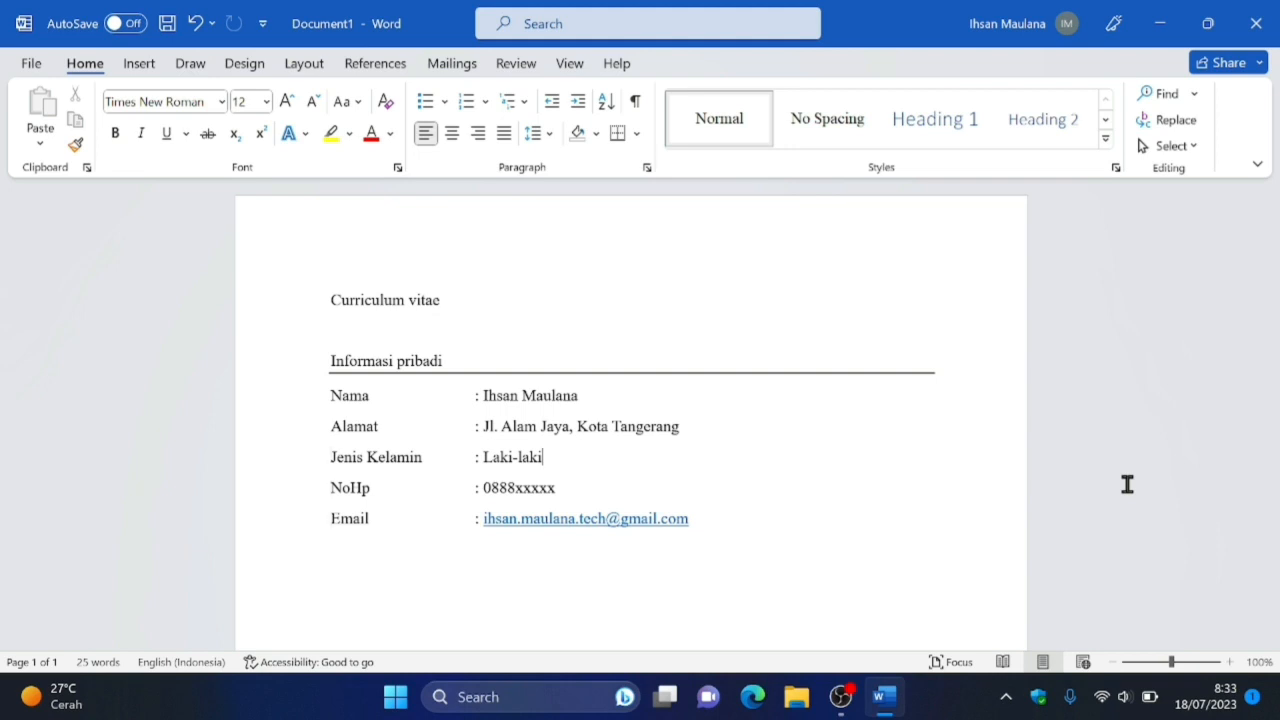
# Insert an "Agama" row with the value "Islam" between the "Jenis Kelamin" and "NoHp" rows.
pyautogui.press('Return')
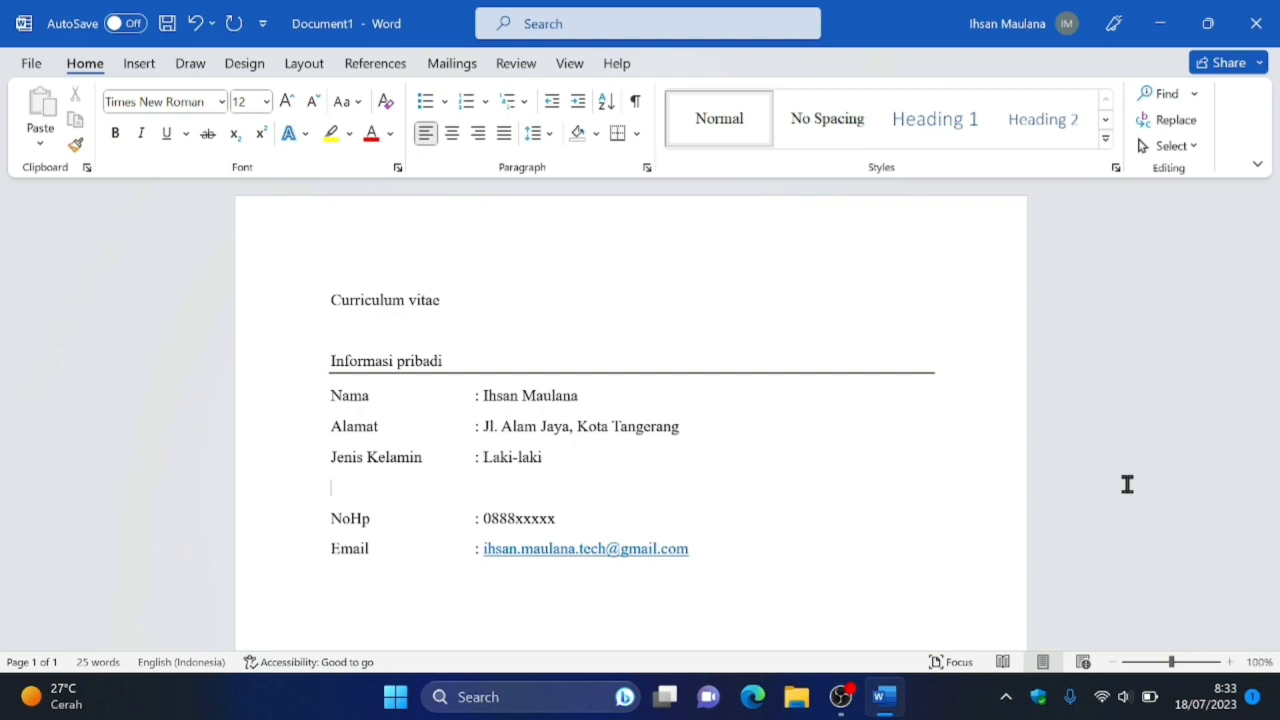
pyautogui.write('Agama\t: Ismal')
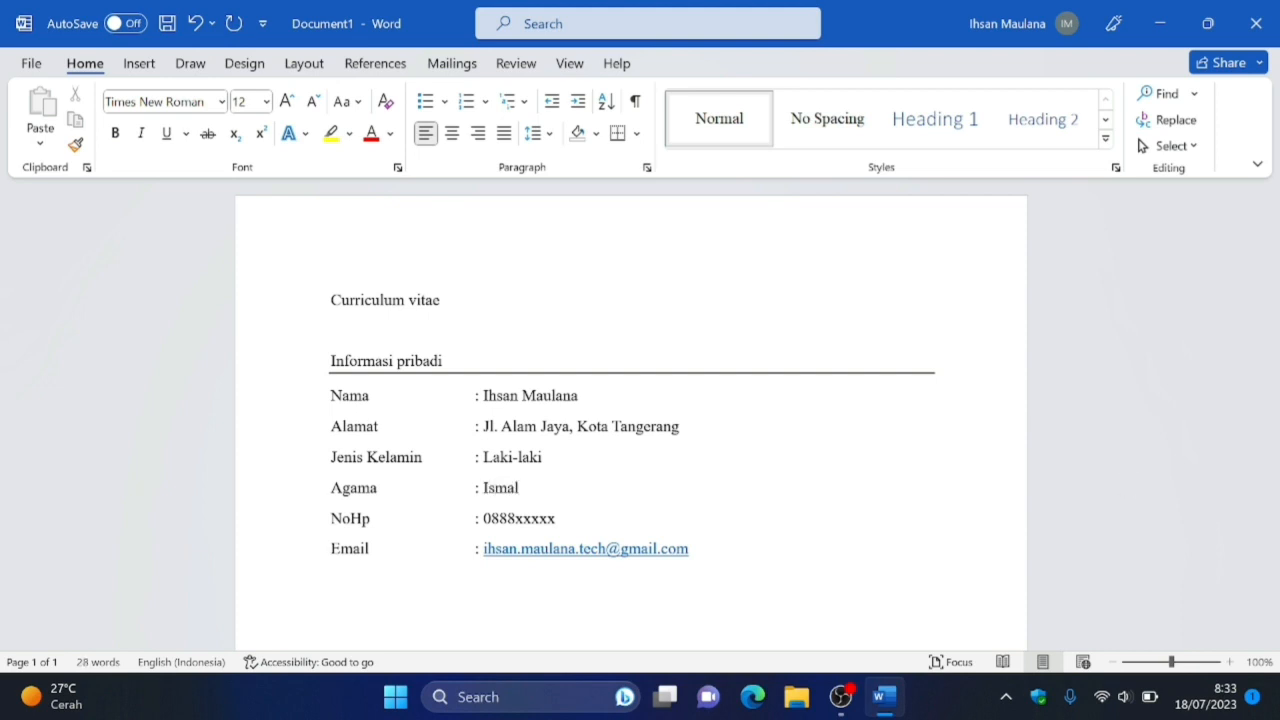
pyautogui.press('BackSpace')
pyautogui.press('BackSpace')
pyautogui.press('BackSpace')
pyautogui.press('BackSpace')
pyautogui.write('s')
pyautogui.write('lam')
# Add the heading "Pendidikan" one blank line below the "Email" row, with a full-width horizontal line beneath it.
pyautogui.write('Pen')
pyautogui.write('didikan')
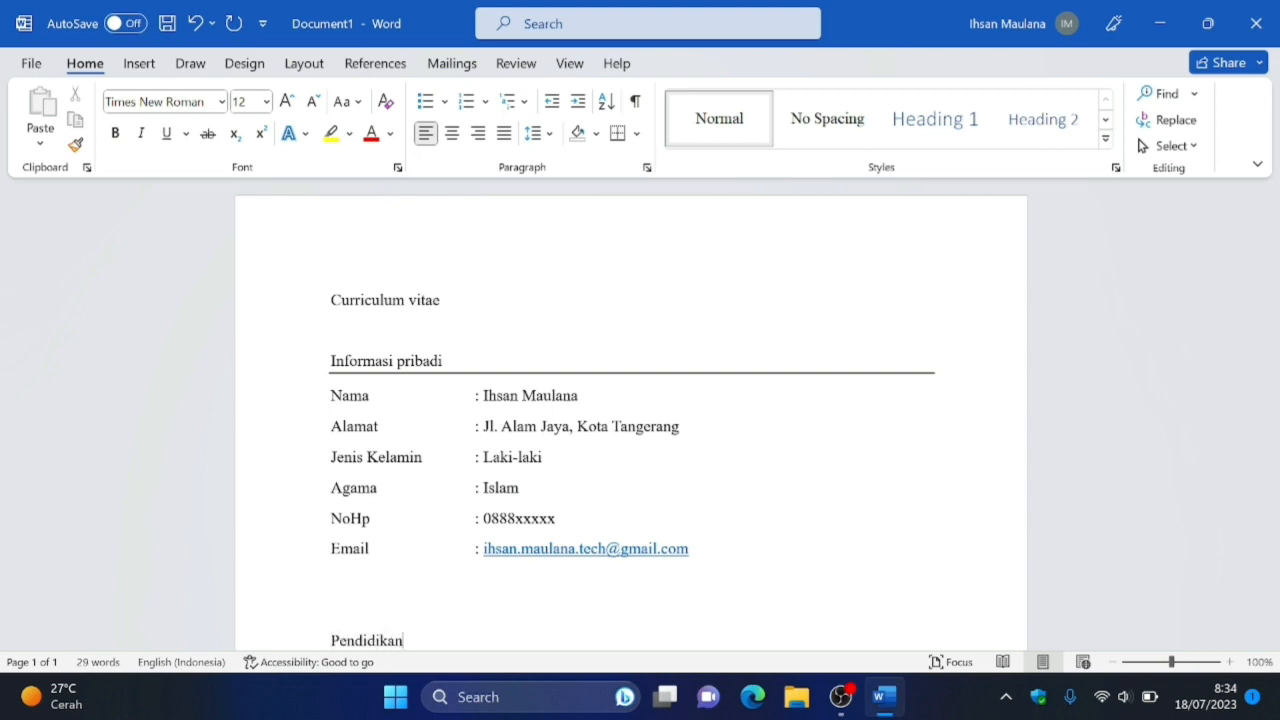
pyautogui.press('Up')
pyautogui.press('BackSpace')
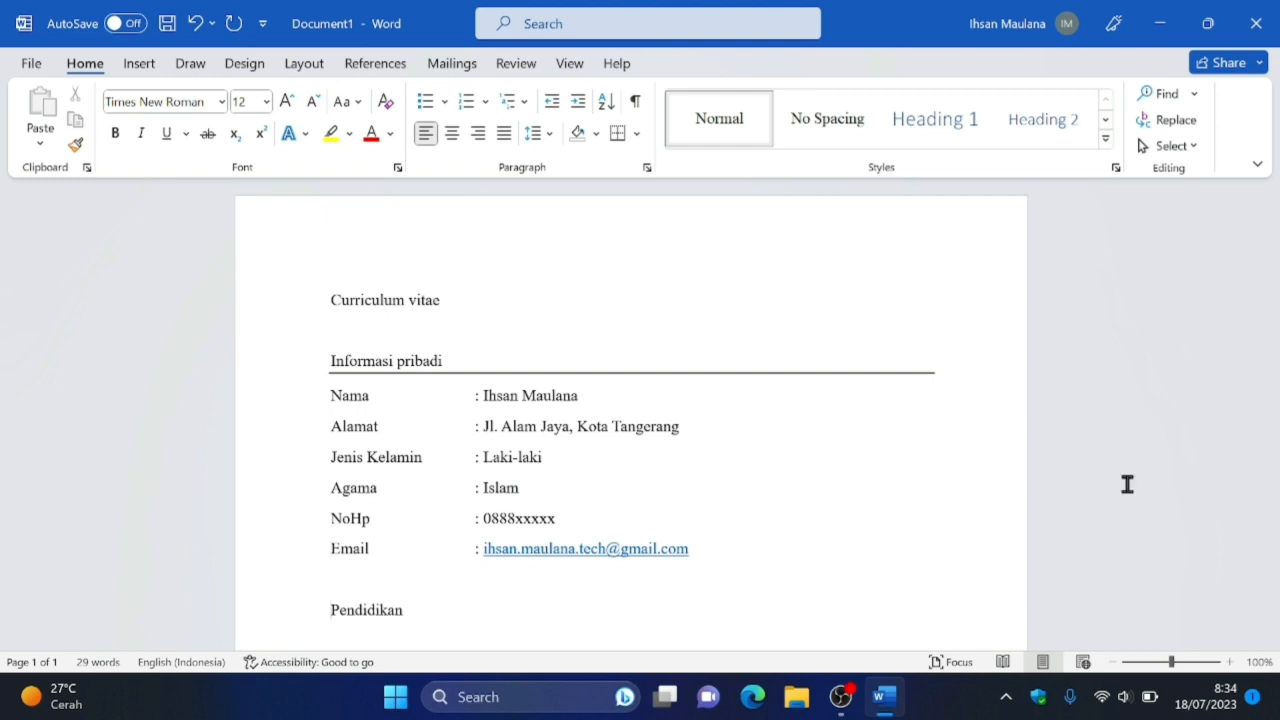
pyautogui.press('Return')
pyautogui.write('---')
pyautogui.press('Return')
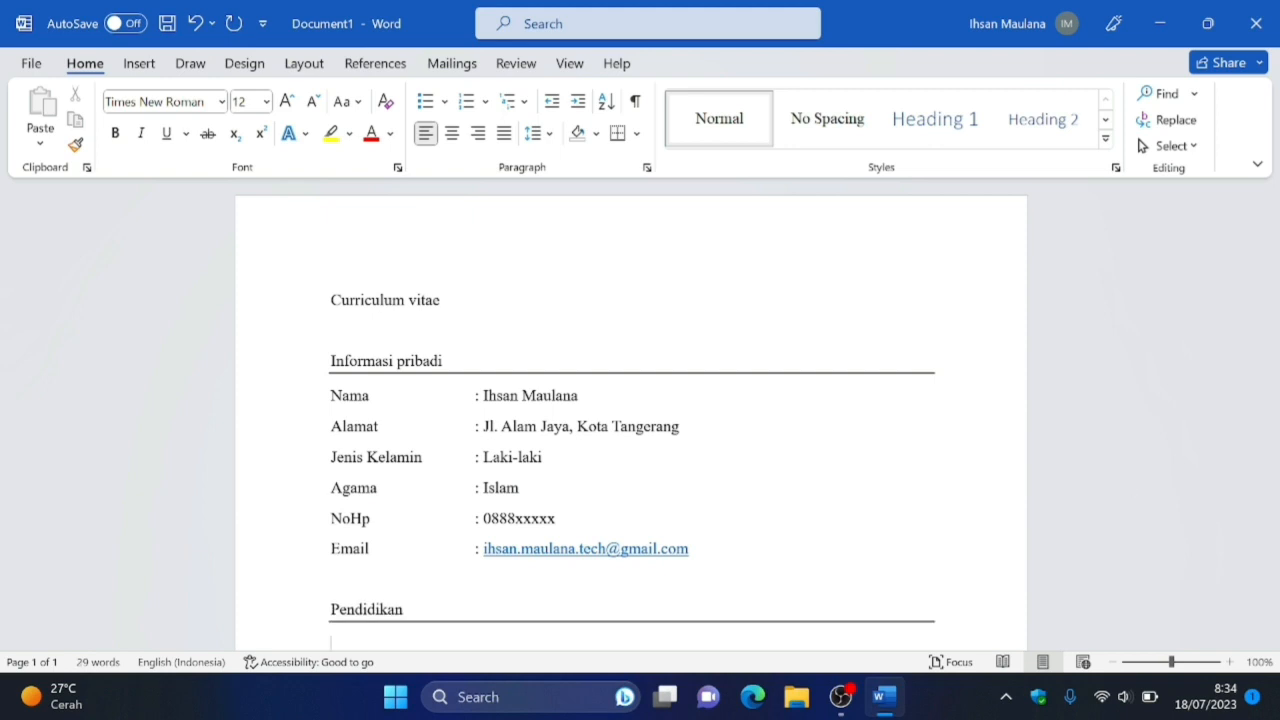
# Add an "SD" row under "Pendidikan" with the value "SDN JATIGEMBOL 5" after an aligned colon.
pyautogui.press('Down')
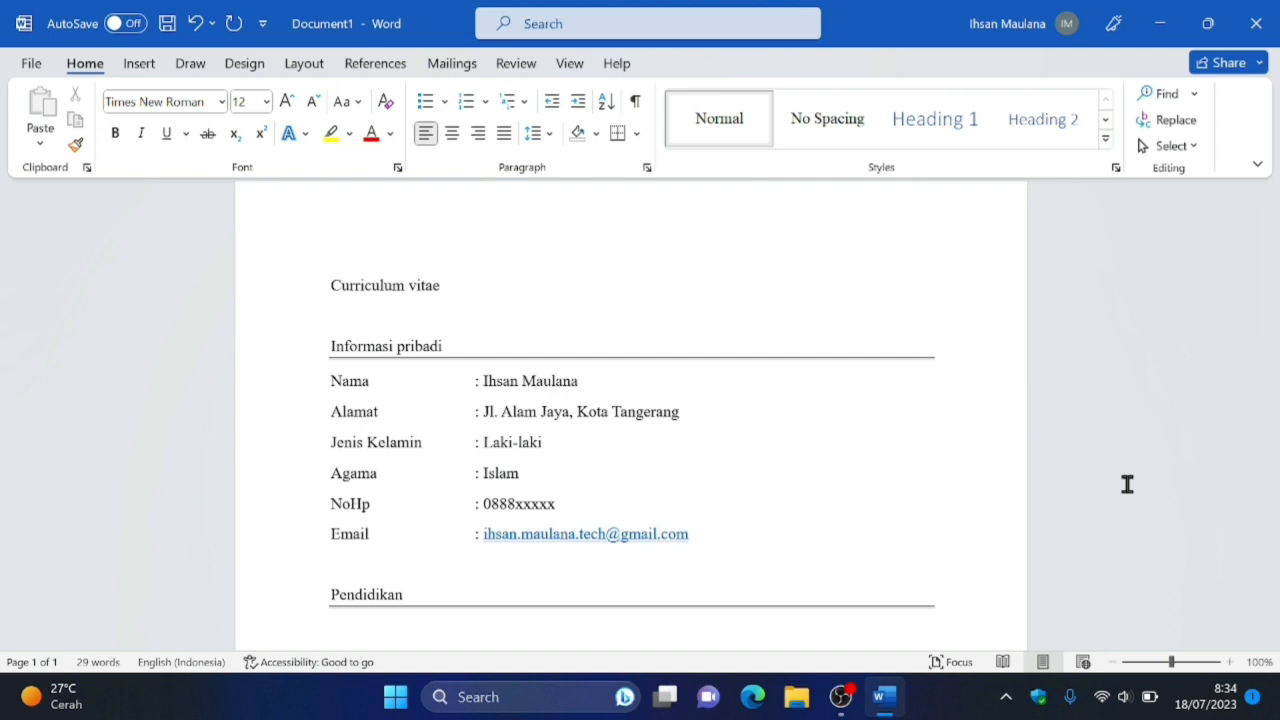
pyautogui.write('SD')
pyautogui.press('Tab')
pyautogui.write(':')
pyautogui.write('SDN JATI')
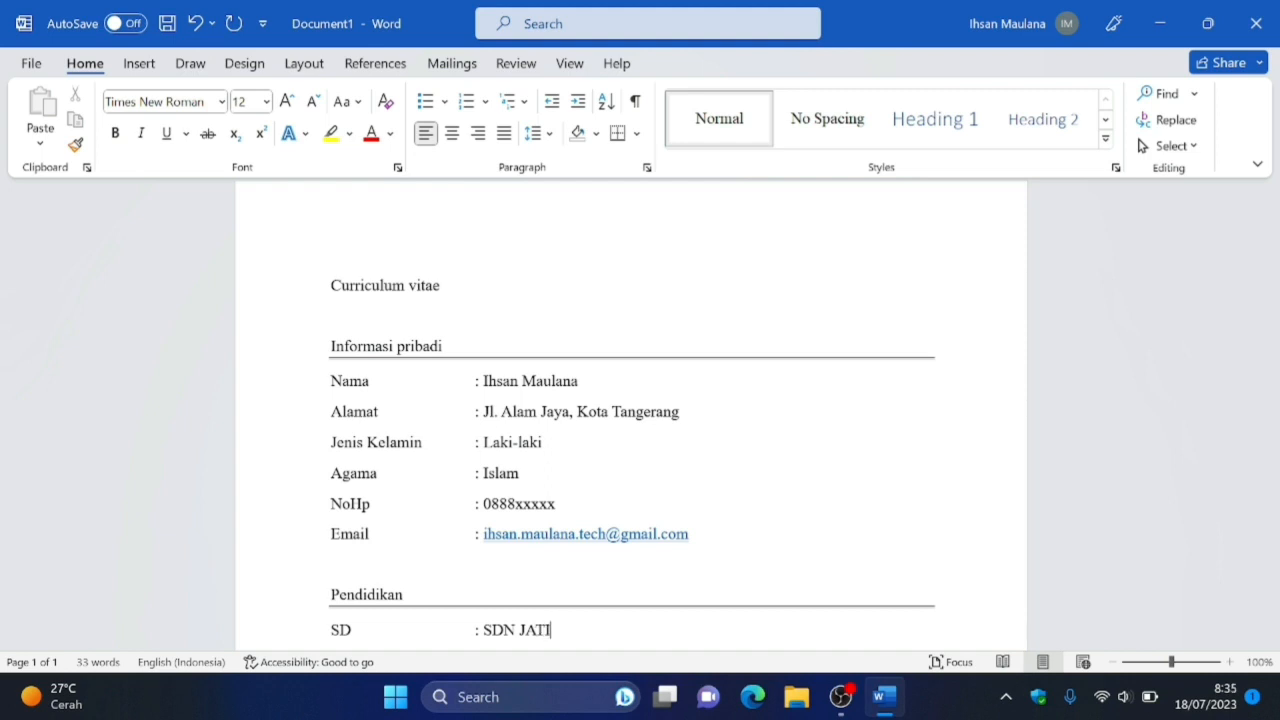
pyautogui.write('GEMBOL 5')
# Add an "SMP" row with the value "SKh-IT Yarfin" after an aligned colon.
pyautogui.press('Return')
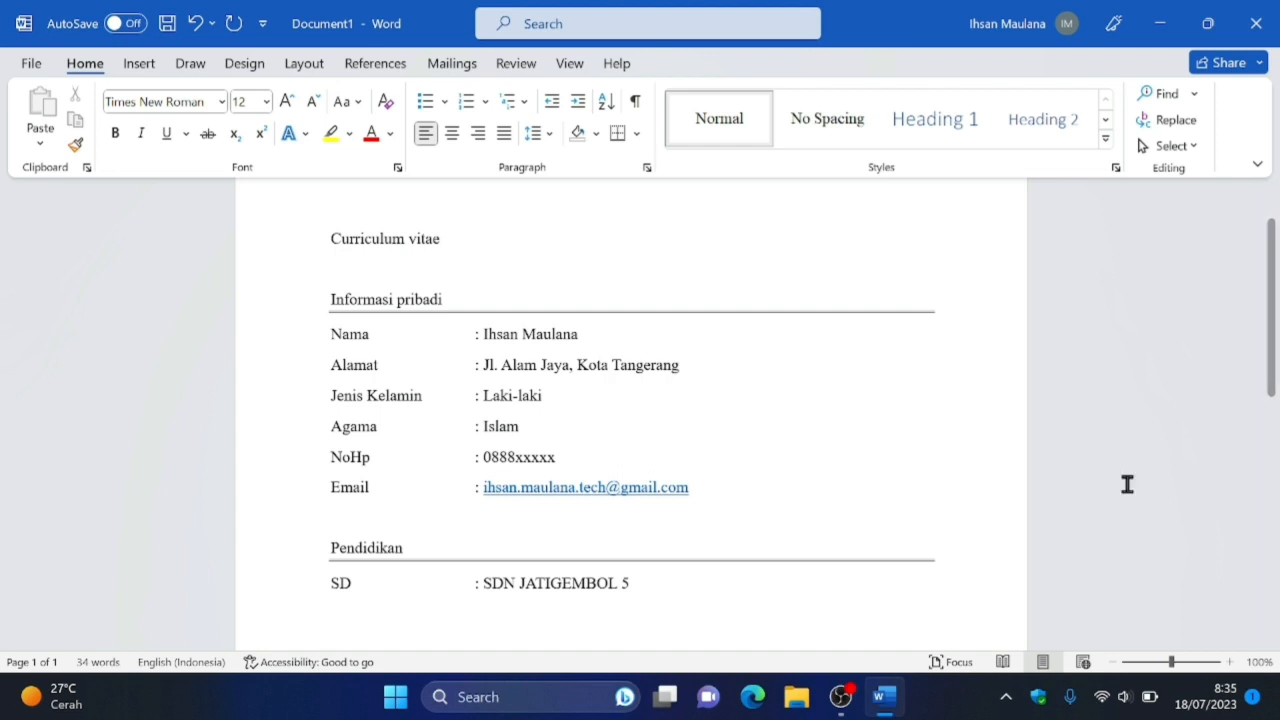
pyautogui.write('SMP')
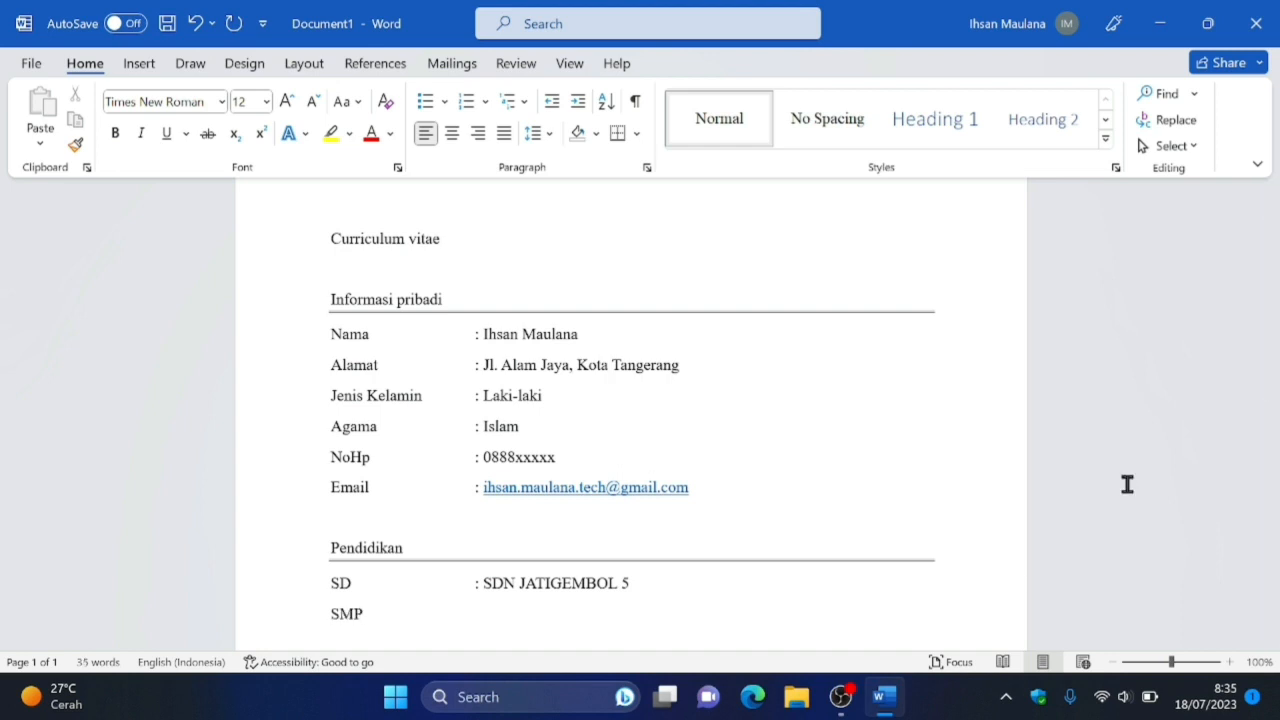
pyautogui.press('Tab')
pyautogui.write(':')
pyautogui.write('SKh-IT Yar')
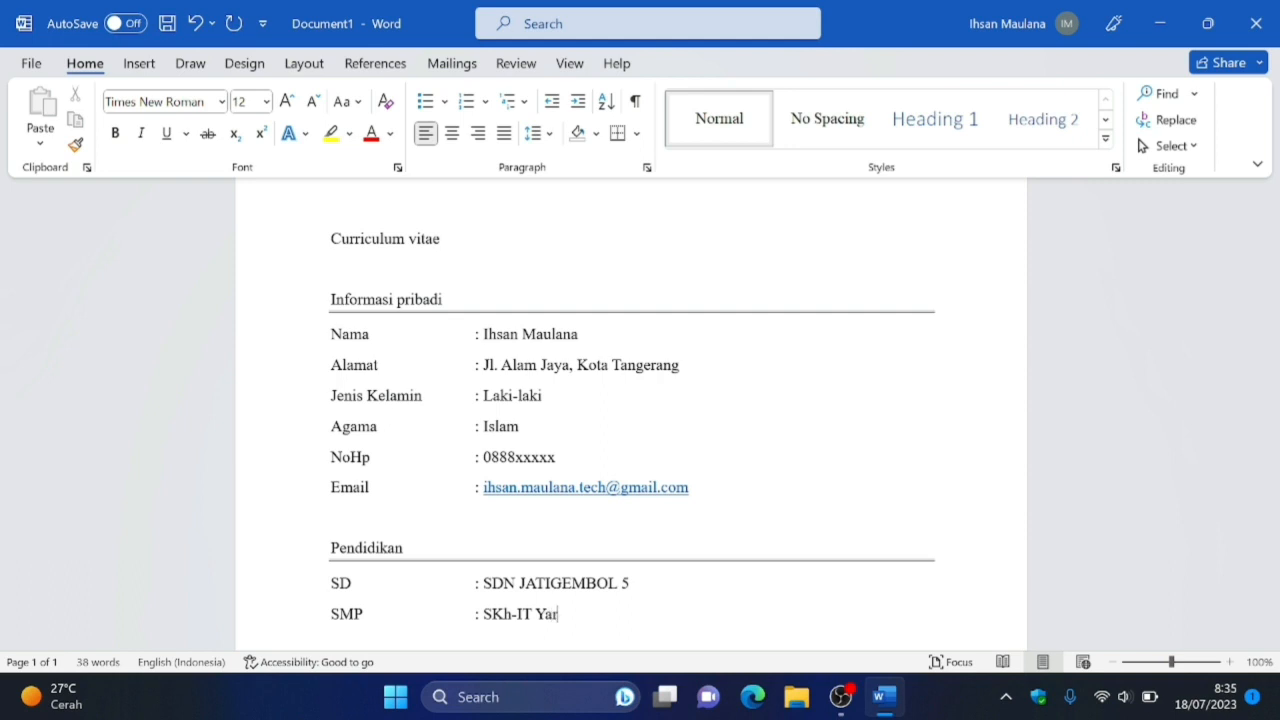
pyautogui.write('fin ')
pyautogui.write('SMA')
# Add an "SMA" row below "SMP" with the value "SKh-IT Yarfin" after an aligned colon.
pyautogui.press('Tab')
pyautogui.write(': SKh')
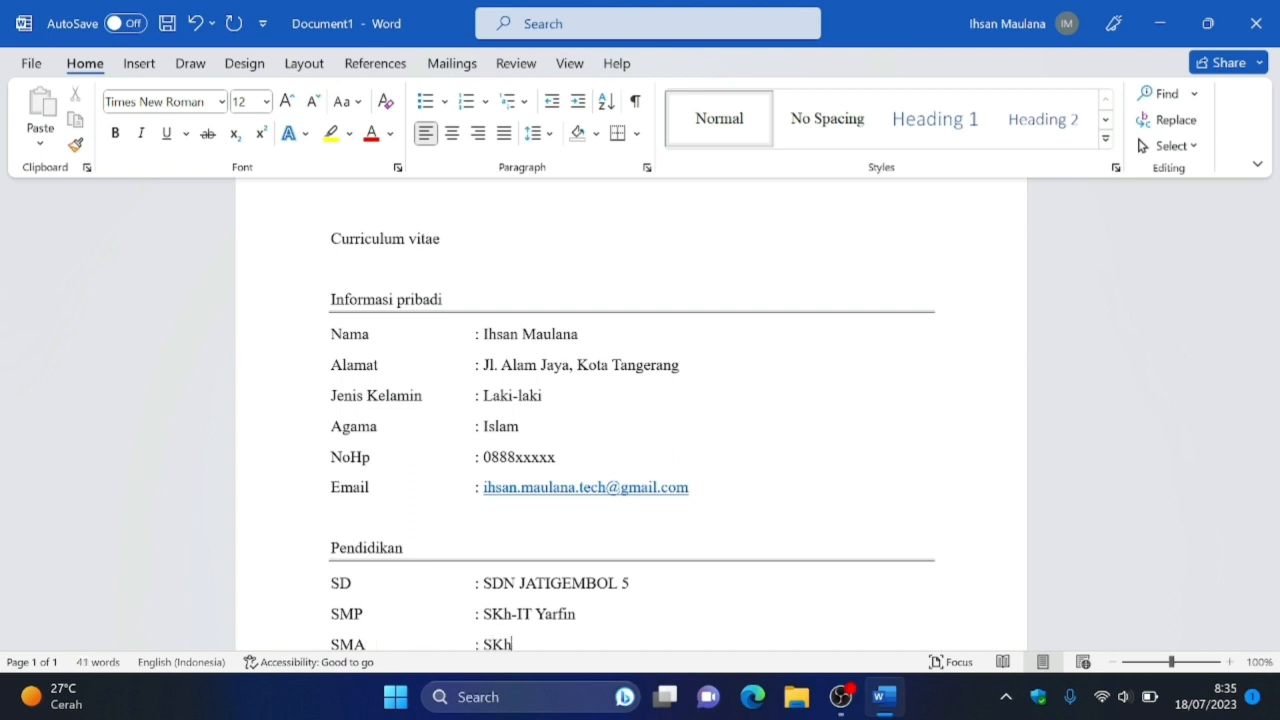
pyautogui.write('-IT Yarfin')
# Add a "Kuliah" row with the value "Universitas Pamulang" after an aligned colon.
pyautogui.press('Return')
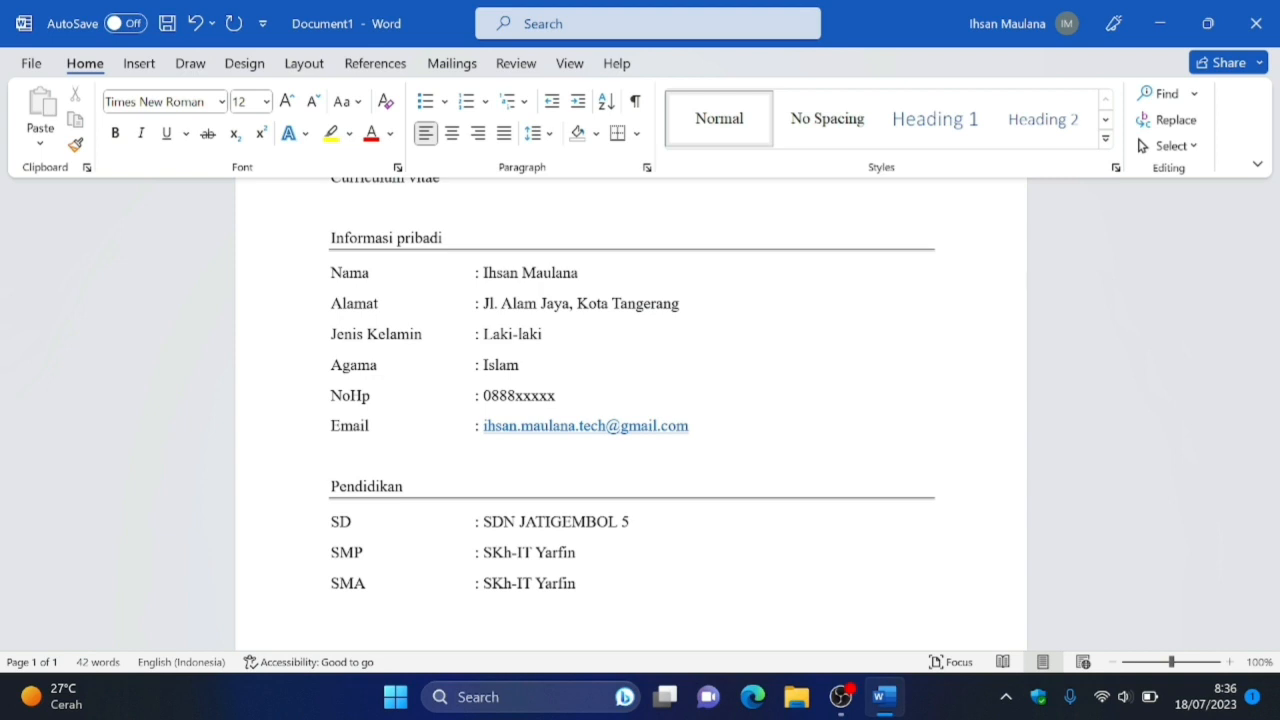
pyautogui.write('Kuliah')
pyautogui.press('Tab')
pyautogui.write(': Universita')
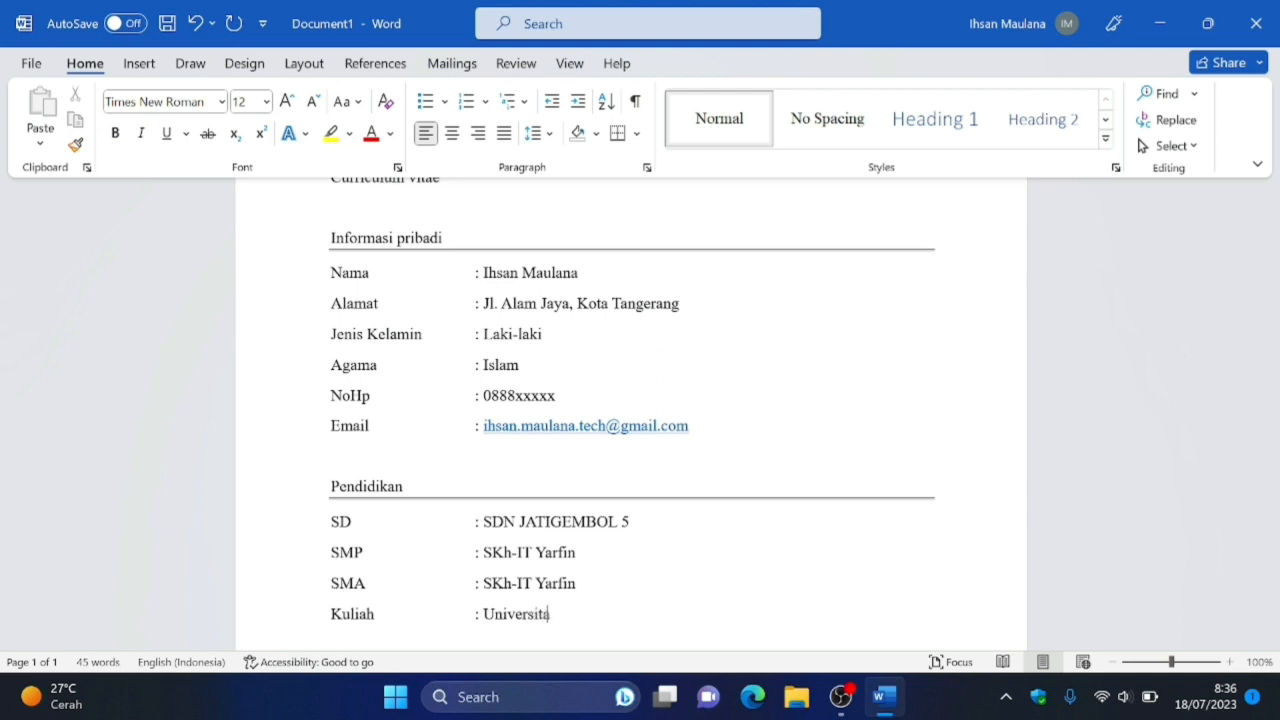
pyautogui.write('s Pamulang')
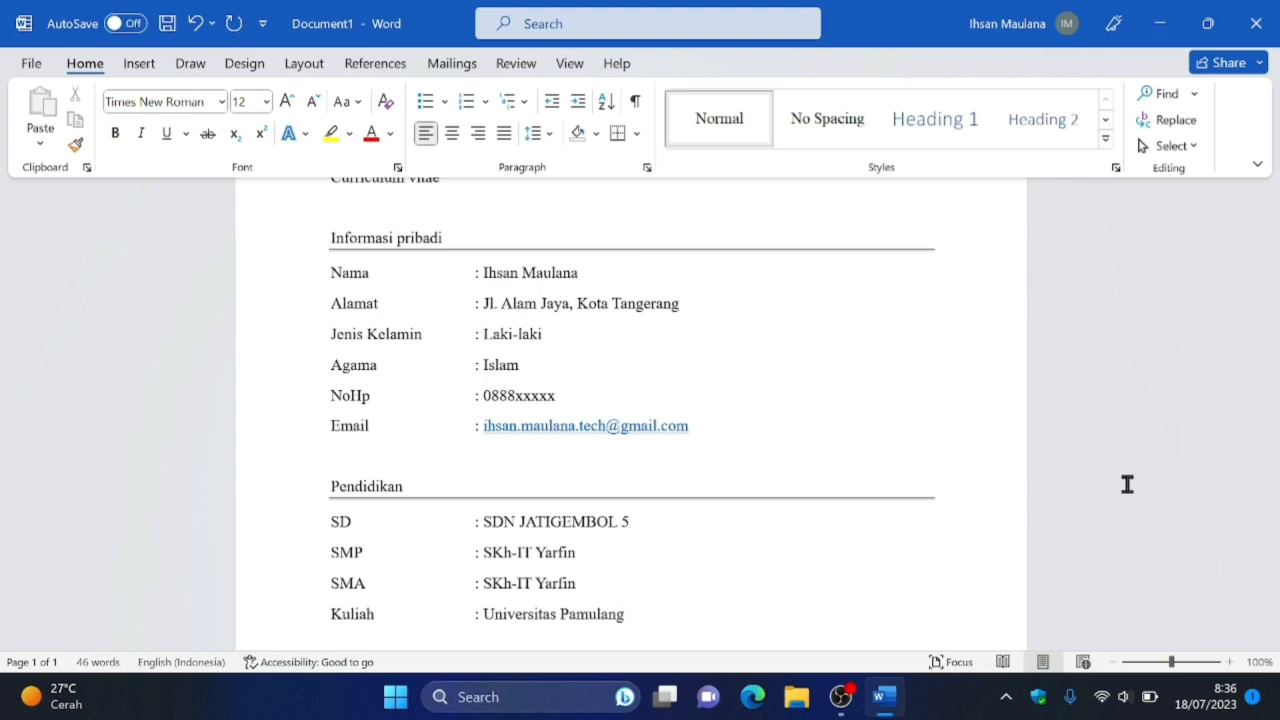
# Add the heading "Keahlian" one blank line below the "Kuliah" row, with a full-width horizontal line beneath it.
pyautogui.press('Return')
pyautogui.press('Return')
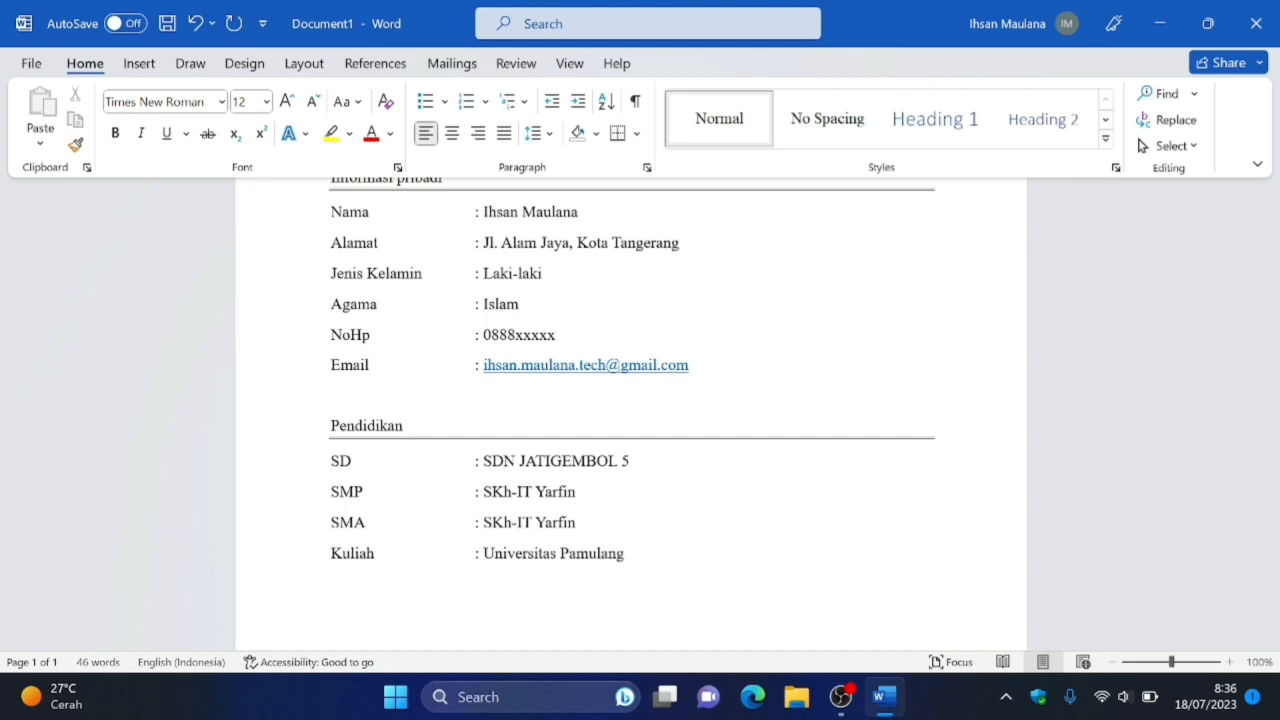
pyautogui.write('Keahlian===')
pyautogui.press('Return')
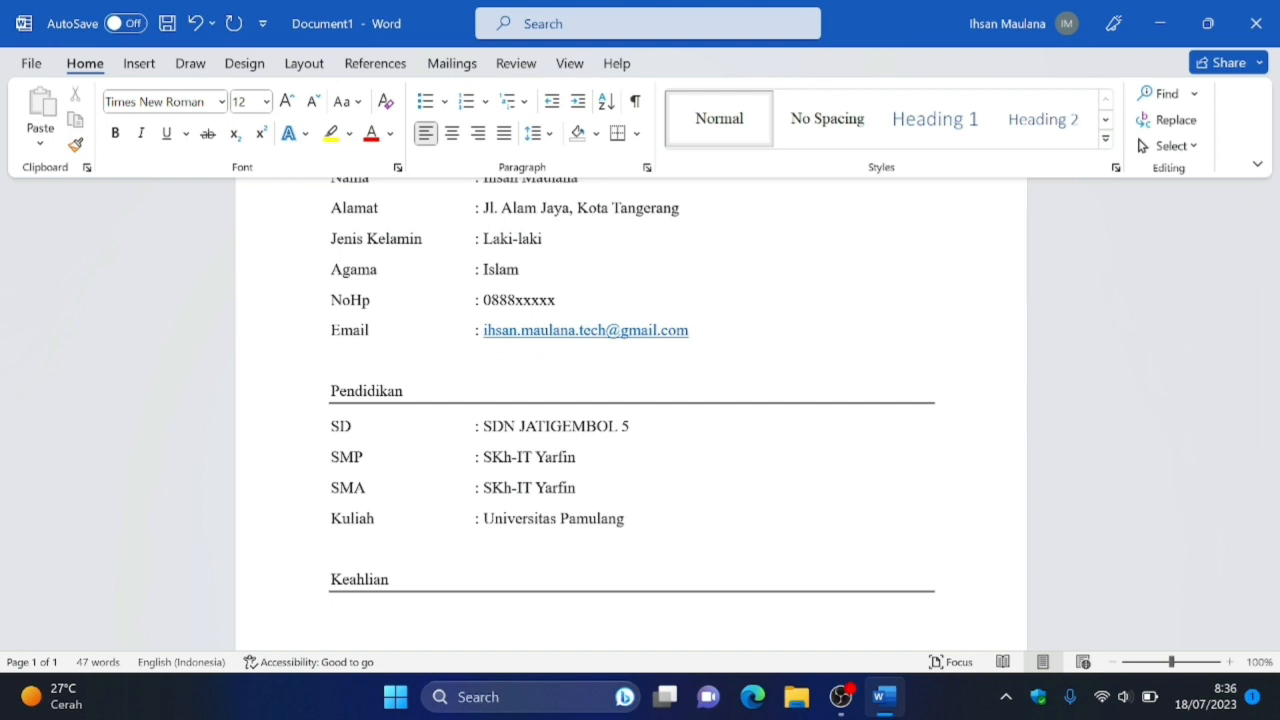
# Add a "Komputer" row under "Keahlian" with the value "Microsoft office, Coding, Data analis" after an aligned colon.
pyautogui.write('Komputer')
pyautogui.press('Tab')
pyautogui.write(':')
pyautogui.write('M')
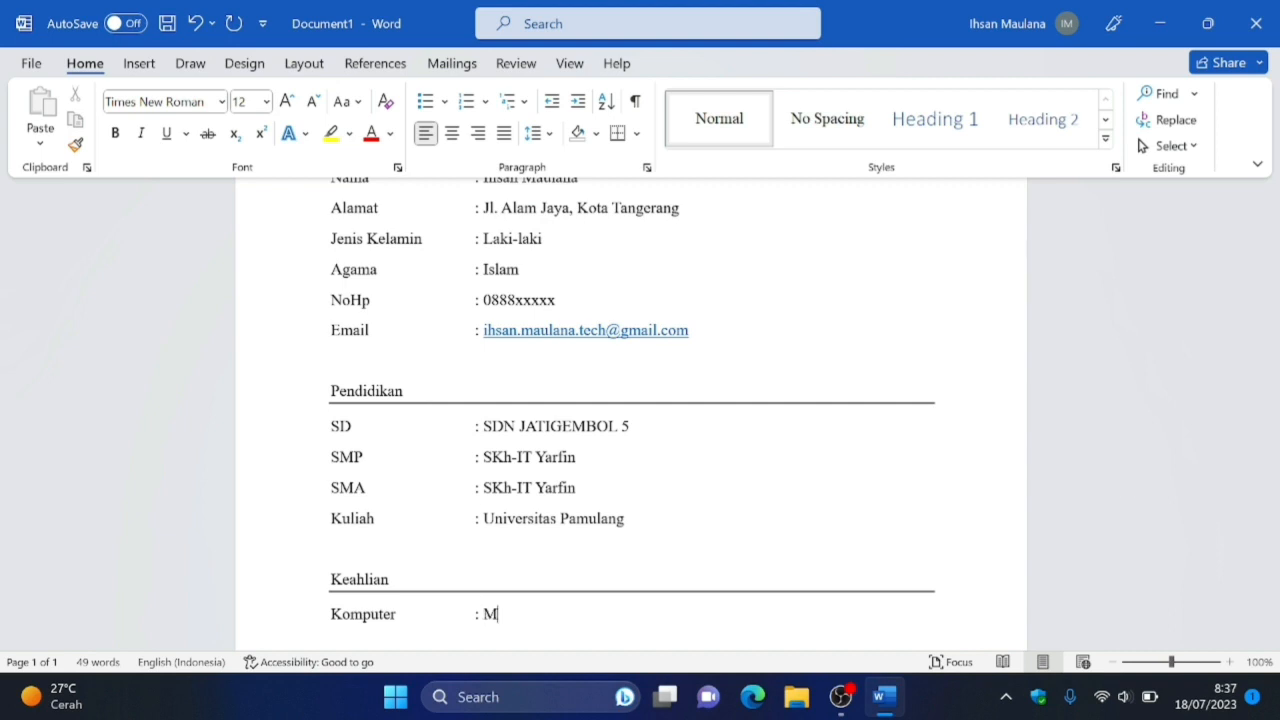
pyautogui.write('icrosoft office,')
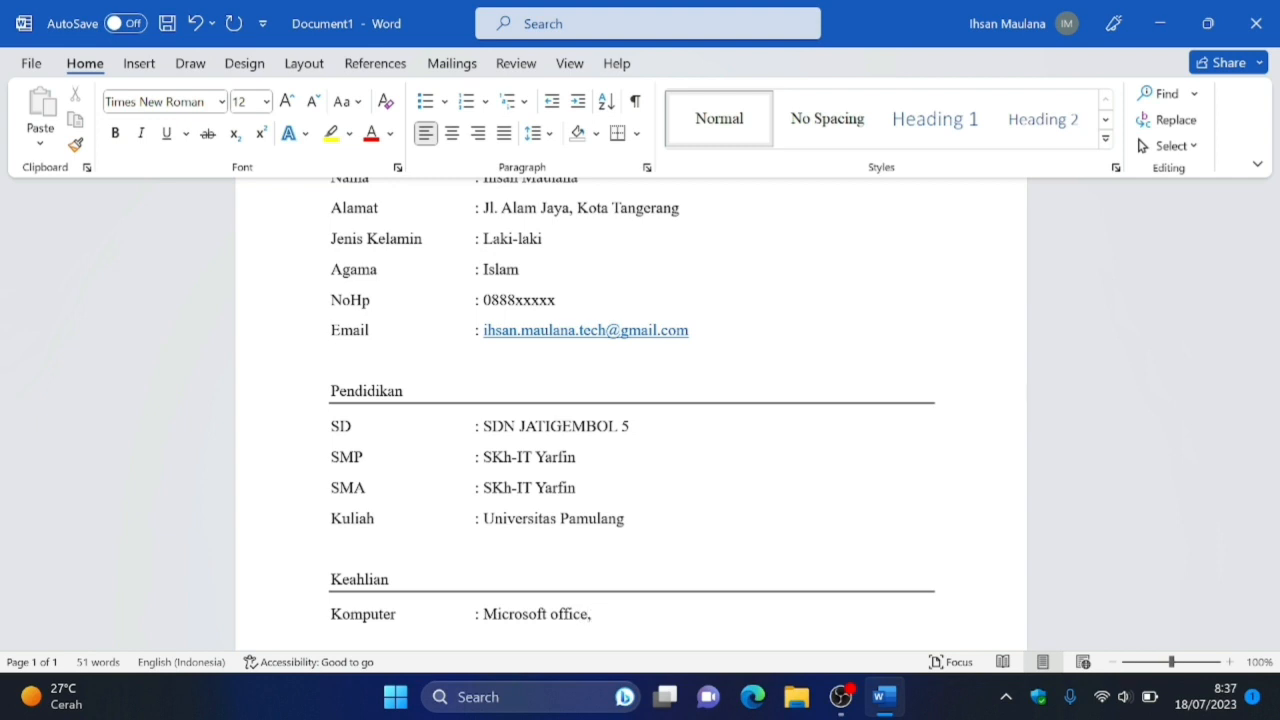
pyautogui.write(' V')
pyautogui.press('BackSpace')
pyautogui.write('Coding,')
pyautogui.write('Data analis')
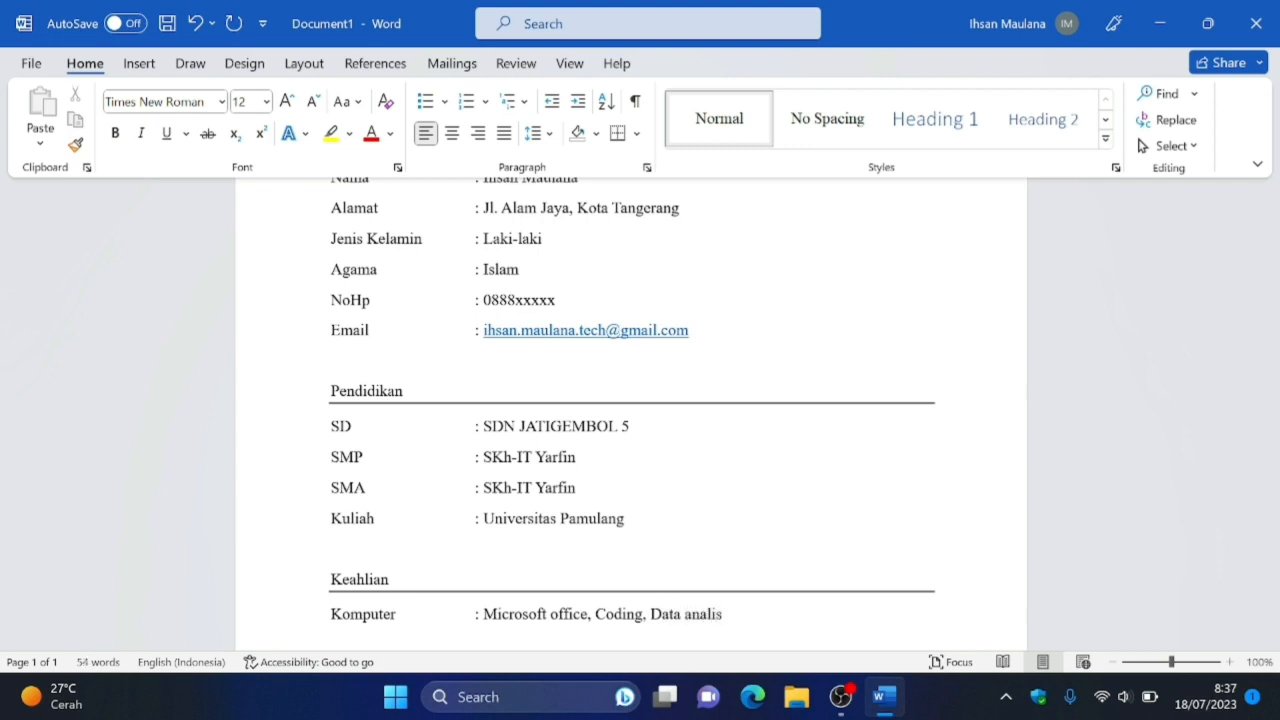
# Add a "Bahasa" row below "Komputer" with the value "Indonesia, Inggris" after an aligned colon.
pyautogui.press('Return')
pyautogui.write('Bahasa\t: Indonesia, ')
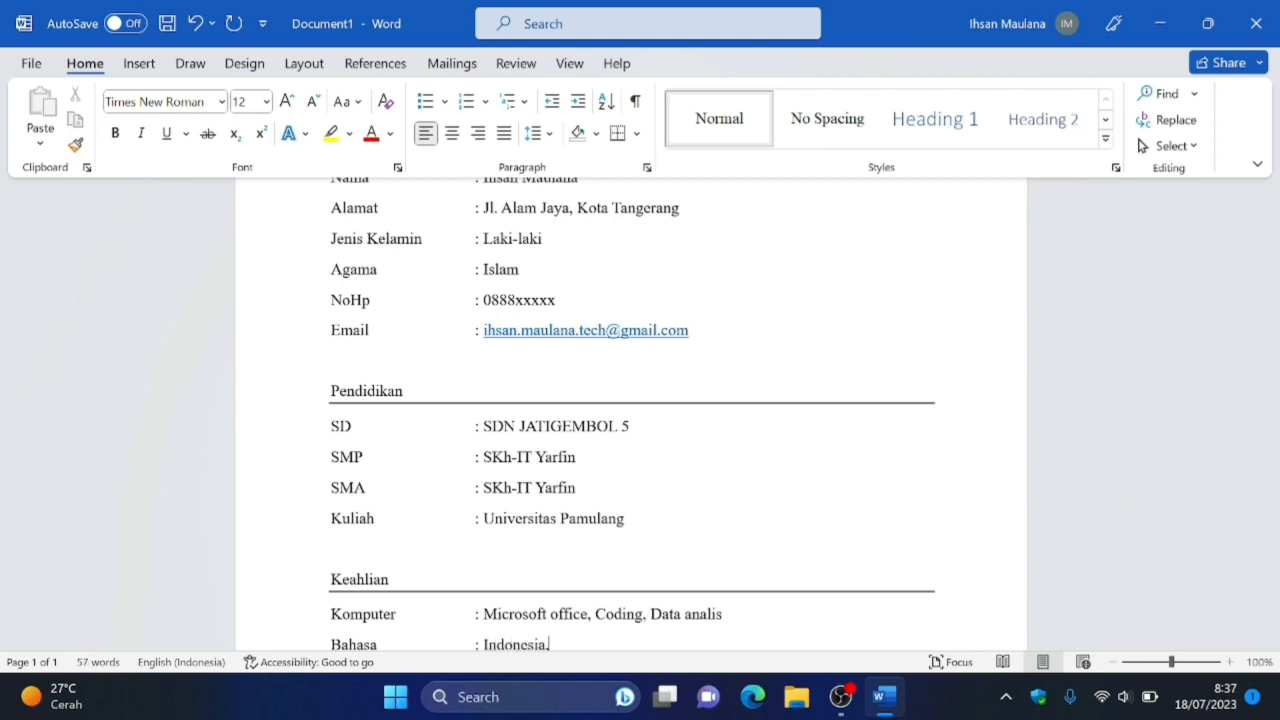
pyautogui.write('Inggris')
# Add the heading "Pengalaman" one blank line below the "Bahasa" row, with a full-width horizontal line beneath it.
pyautogui.press('Return')
pyautogui.press('Return')
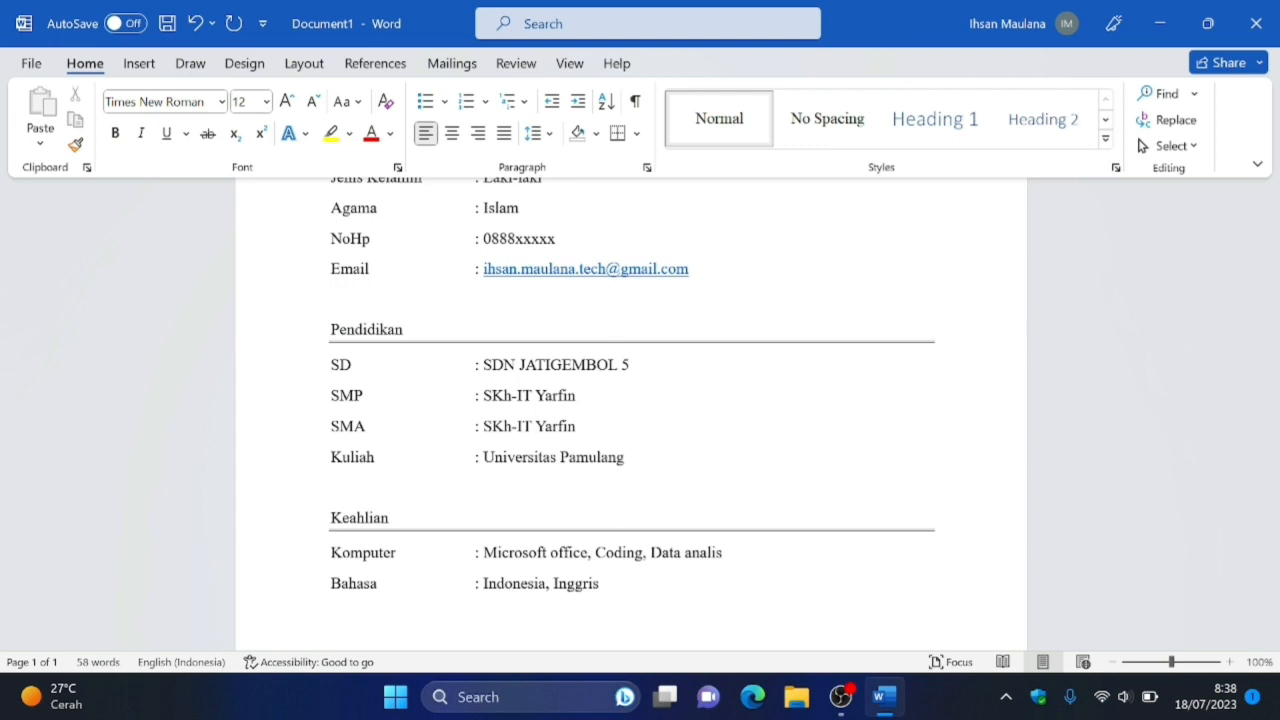
pyautogui.write('Pengalaman')
pyautogui.press('Return')
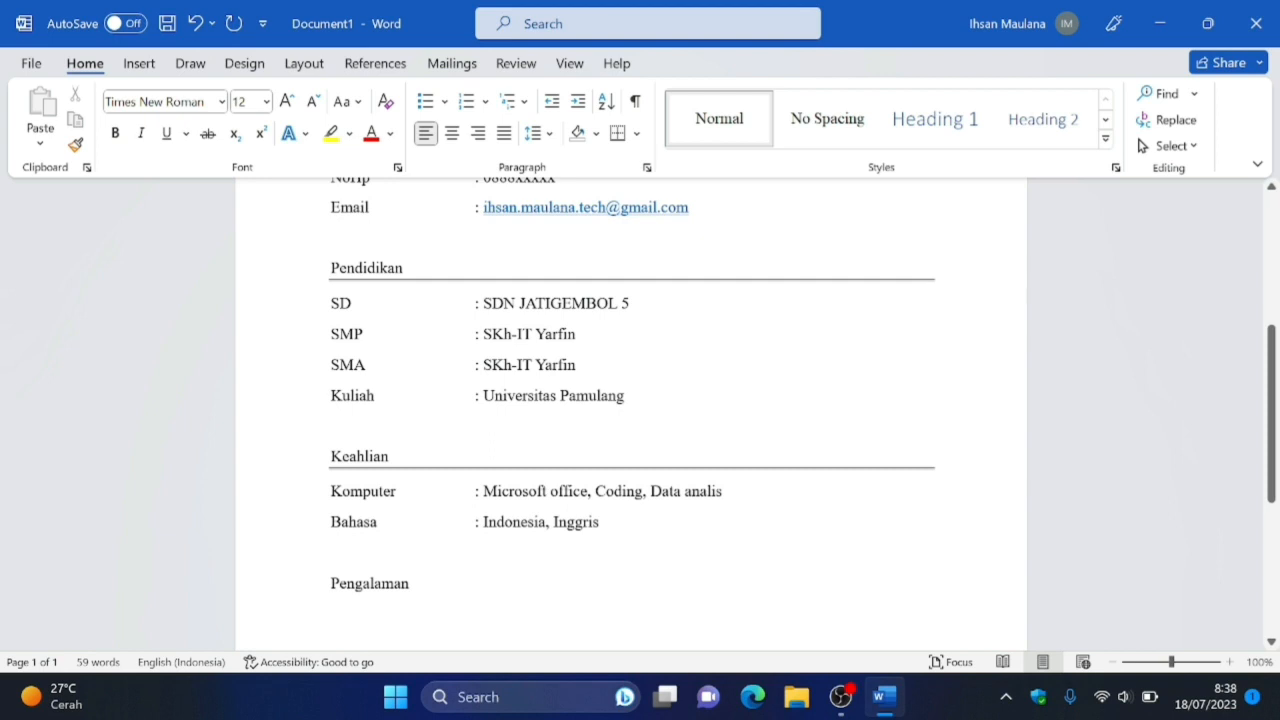
pyautogui.write('----')
pyautogui.press('Return')
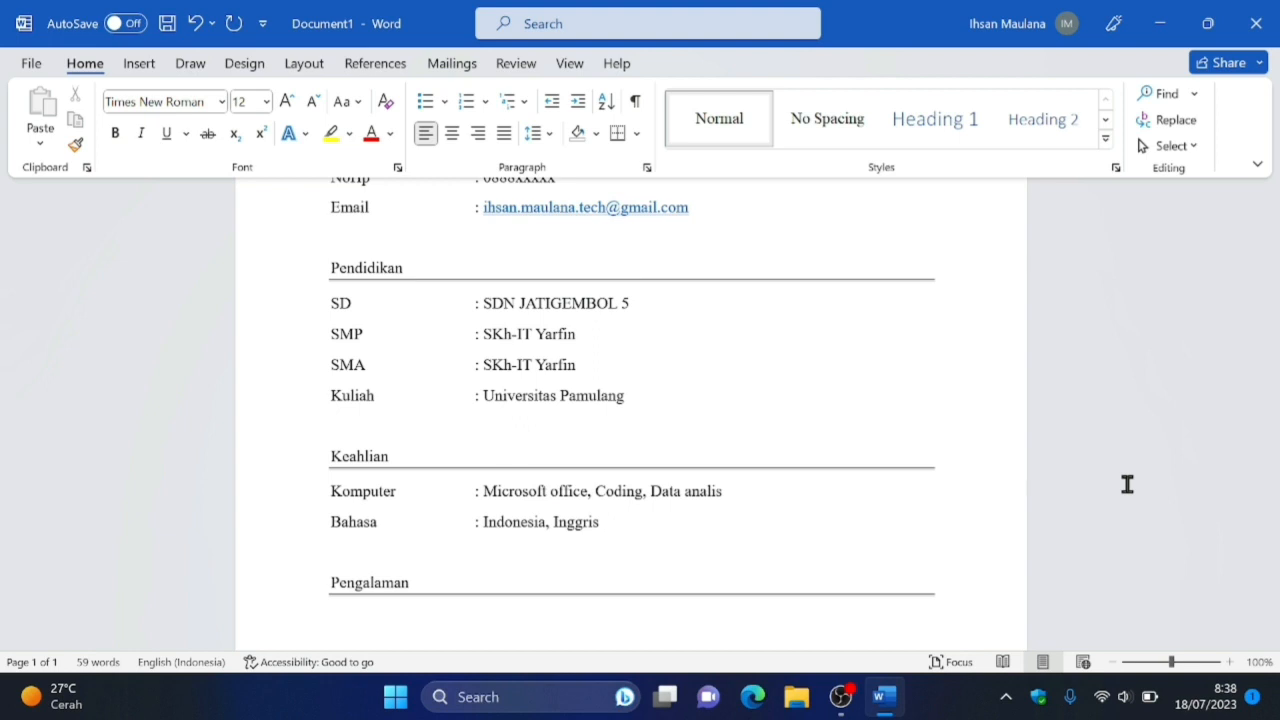
# Begin the experience description under "Pengalaman" with "Pernah membuat website portfolio pribadi di github".
pyautogui.write('Pernah membua')
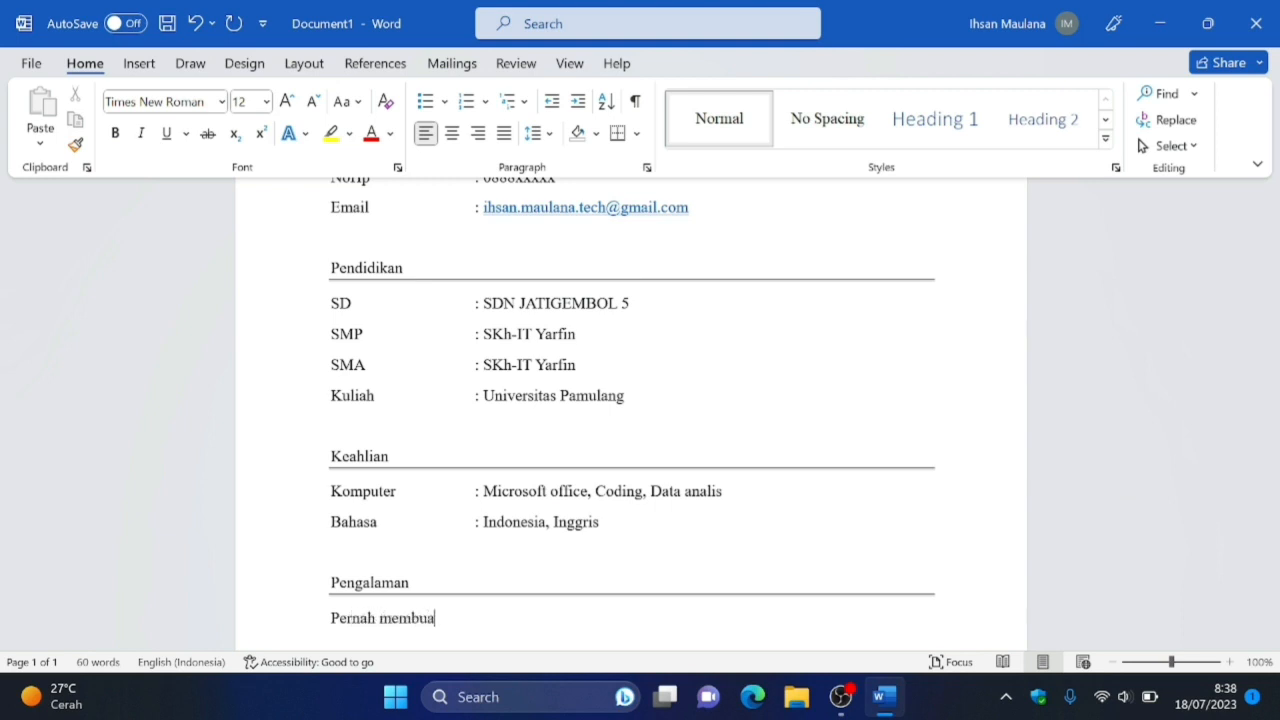
pyautogui.write('t website')
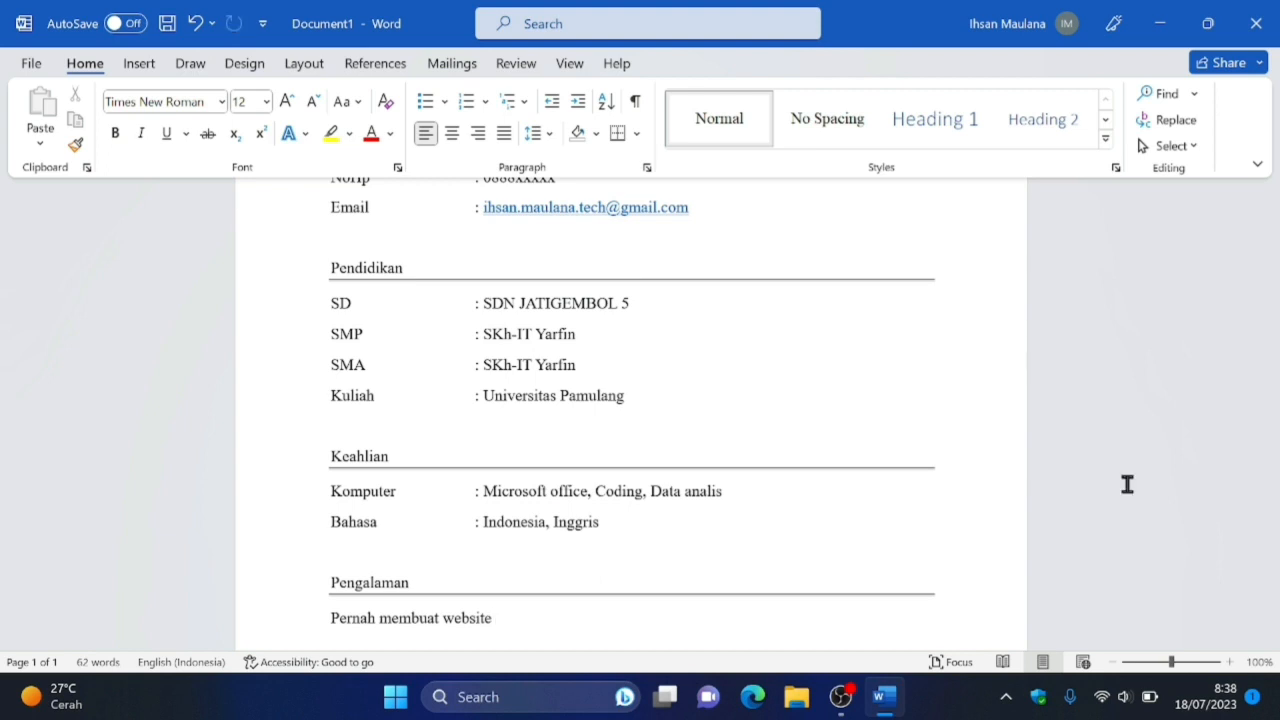
pyautogui.write(' portfolio pr')
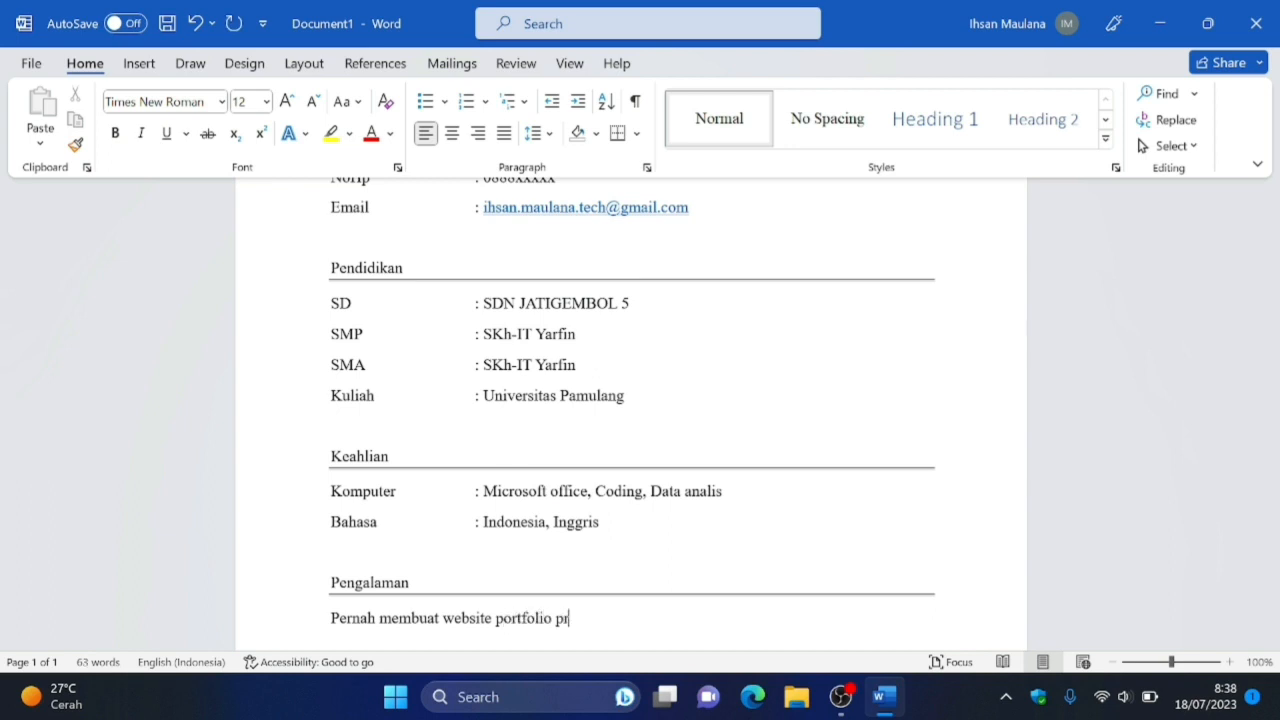
pyautogui.write('ibadi di github ')
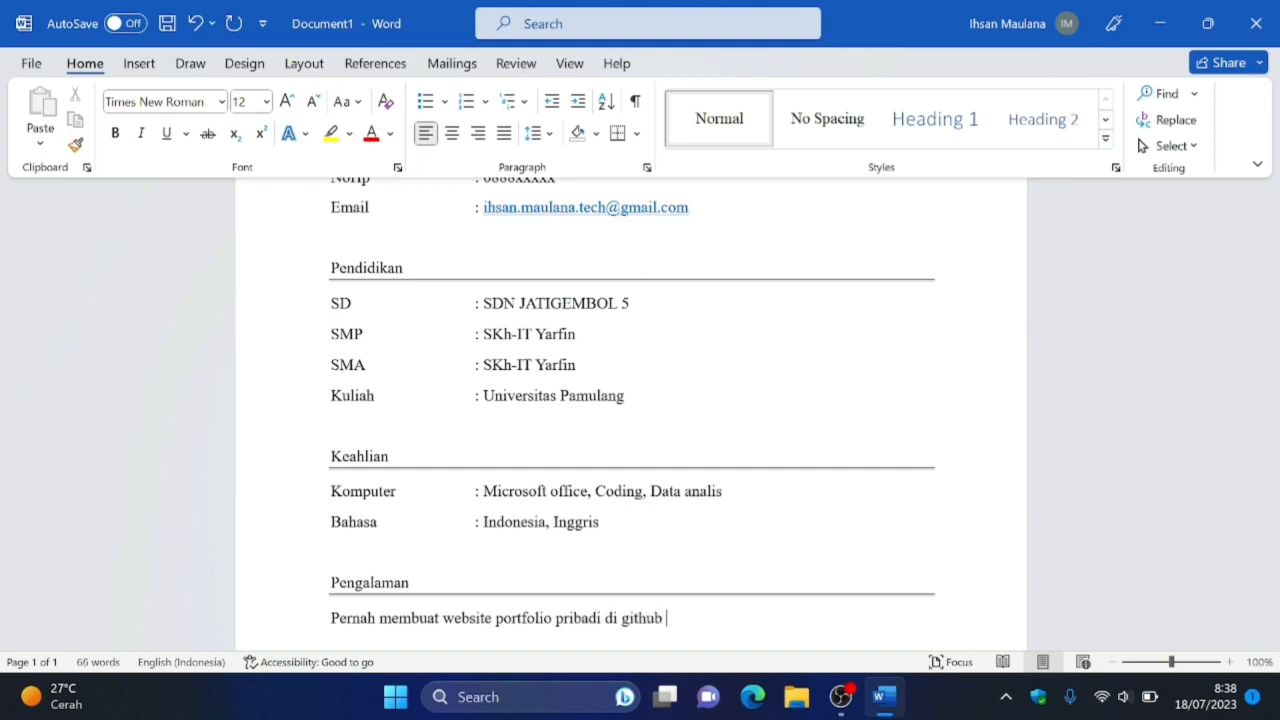
pyautogui.write('menggunakan')
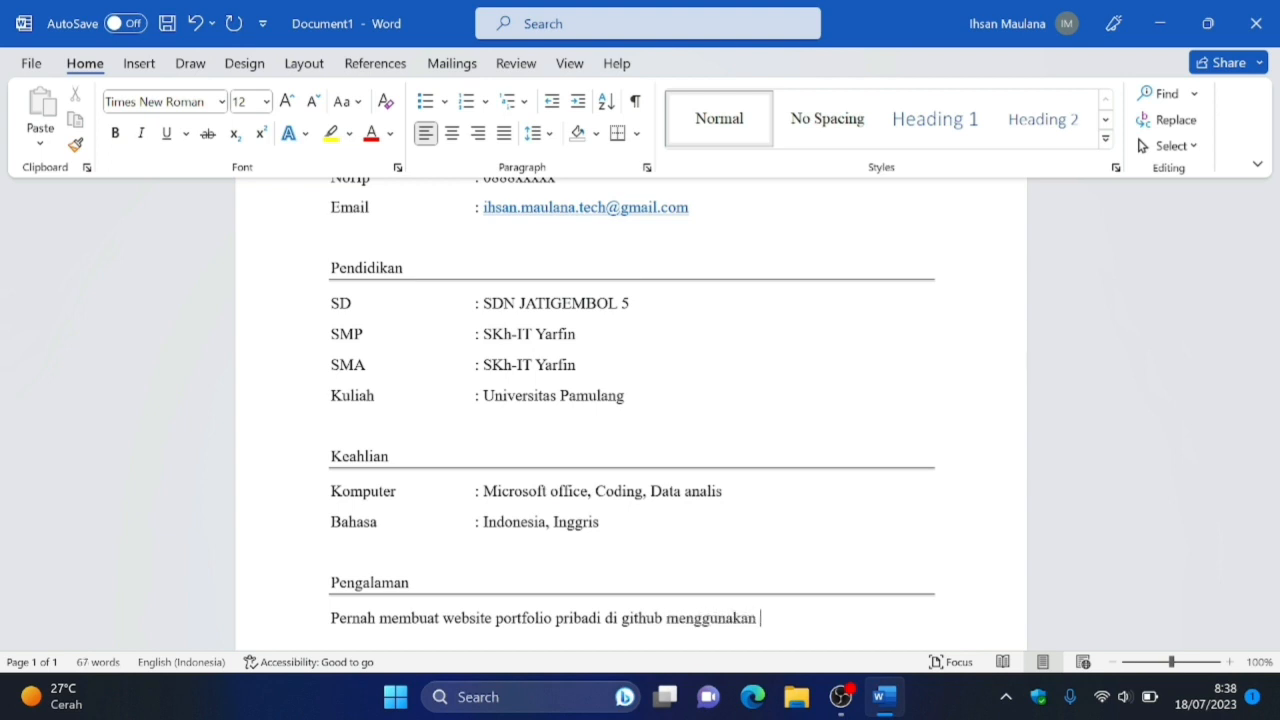
pyautogui.write(' bahasa pemograman')
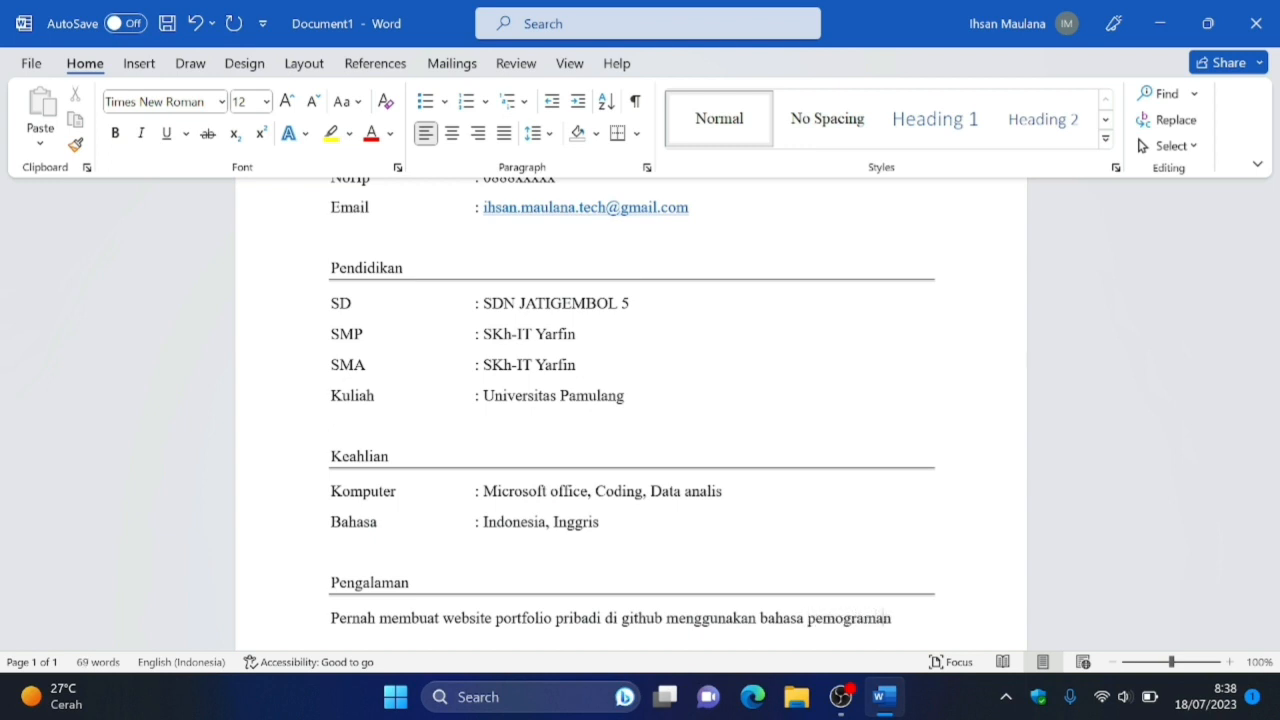
pyautogui.write(' javascript')
# Complete the experience sentence with "menggunakan bahasa pemograman javascript".
pyautogui.scroll(-1, 392, 618)
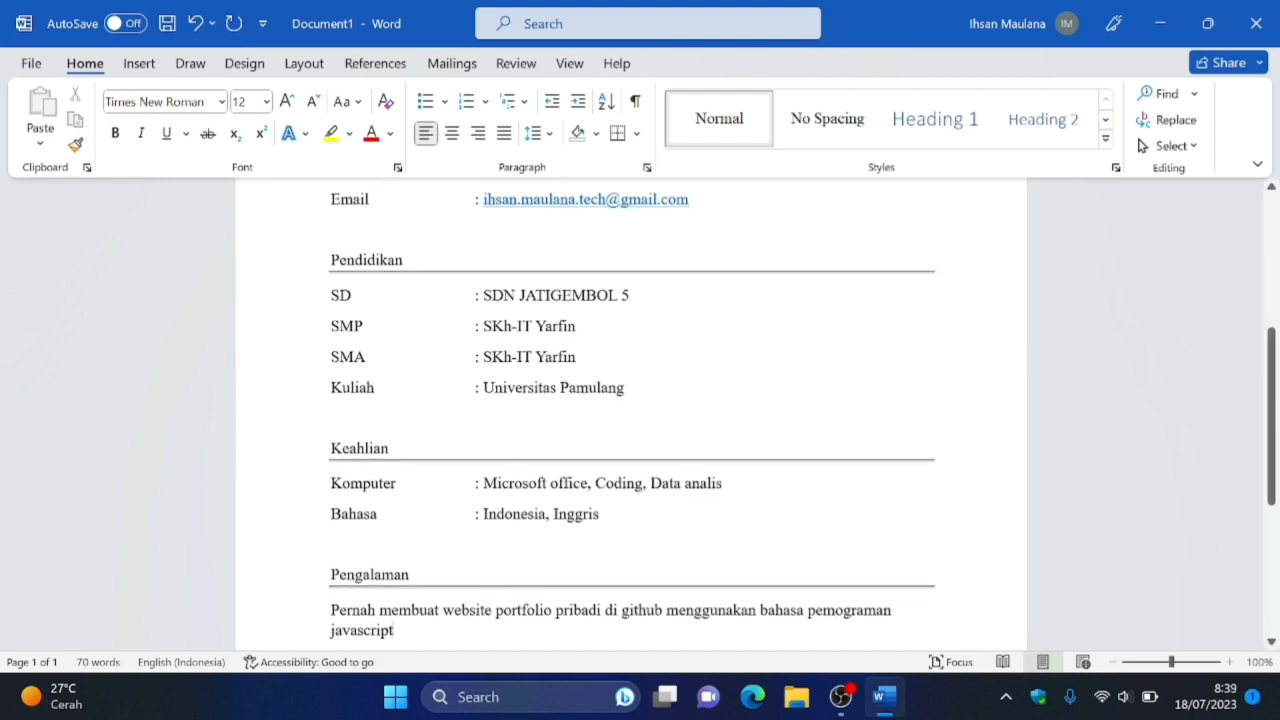
pyautogui.press('BackSpace')
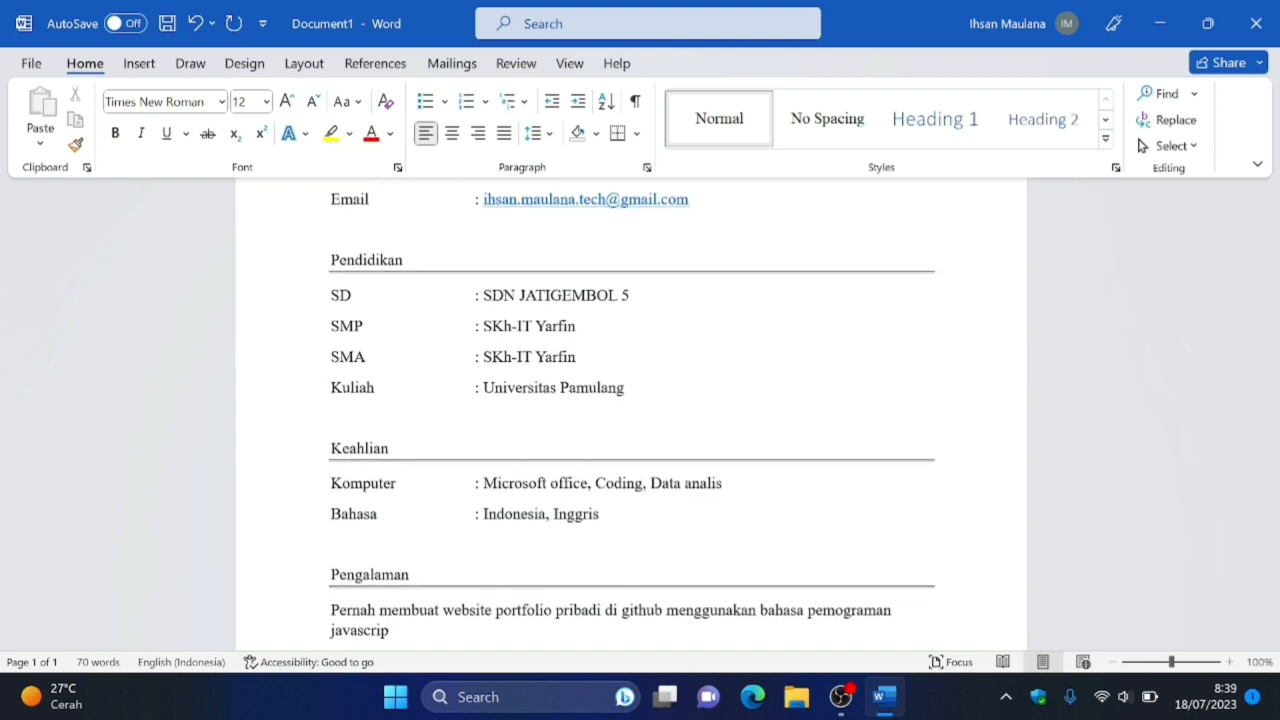
pyautogui.press('BackSpace')
pyautogui.write('t')
pyautogui.press('BackSpace')
pyautogui.write('pt')
# Review the whole curriculum vitae from the title to the "Pengalaman" section.
pyautogui.press('Up')
pyautogui.press('Up')
pyautogui.press('Up')
pyautogui.press('Up')
pyautogui.press('Up')
pyautogui.press('Up')
pyautogui.press('Up')
pyautogui.press('Up')
pyautogui.press('Up')
pyautogui.press('Up')
pyautogui.press('Up')
pyautogui.press('Up')
pyautogui.press('Up')
pyautogui.press('Up')
pyautogui.press('Up')
pyautogui.press('Up')
pyautogui.press('Up')
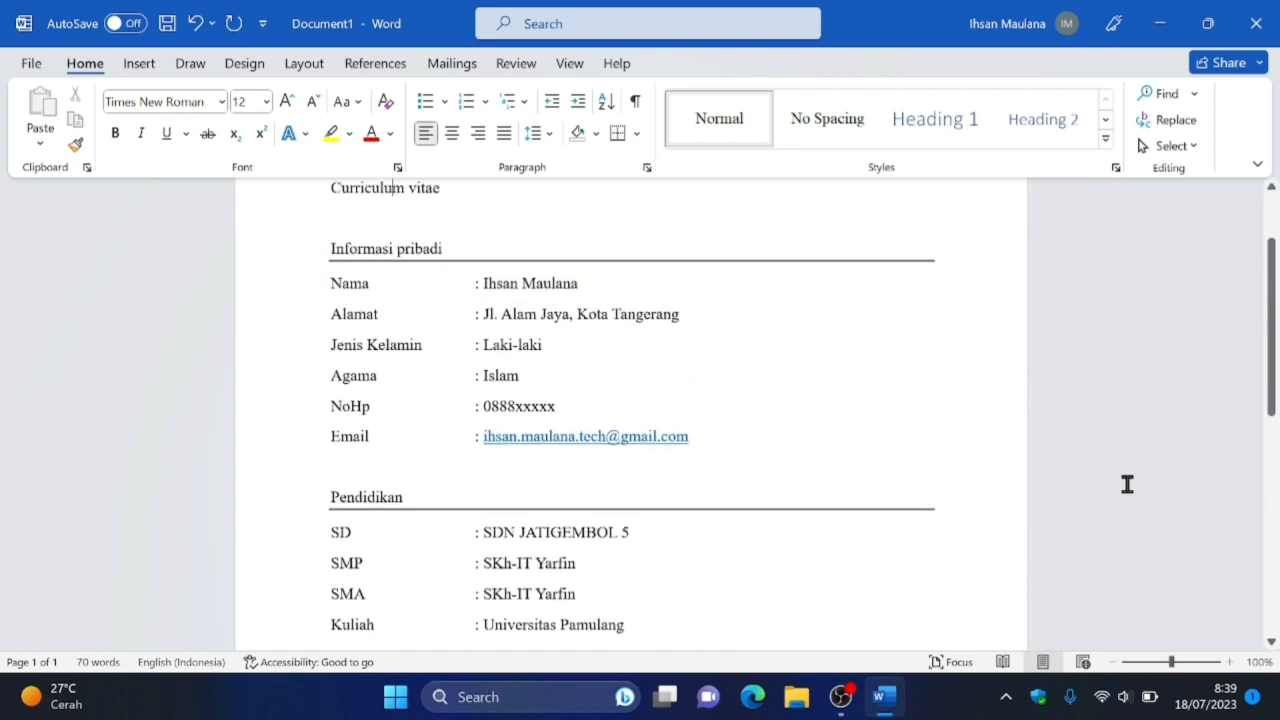
pyautogui.press('Down')
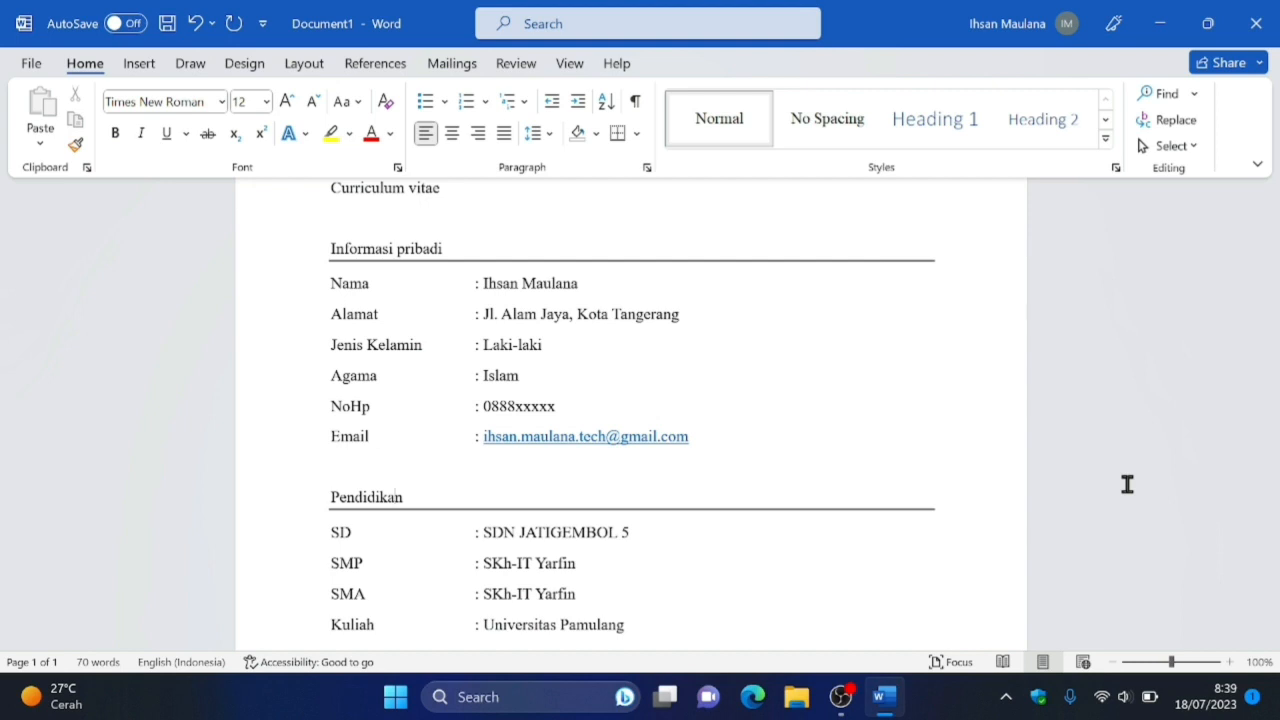
pyautogui.press('Down')
pyautogui.scroll(-2, 1126, 484)
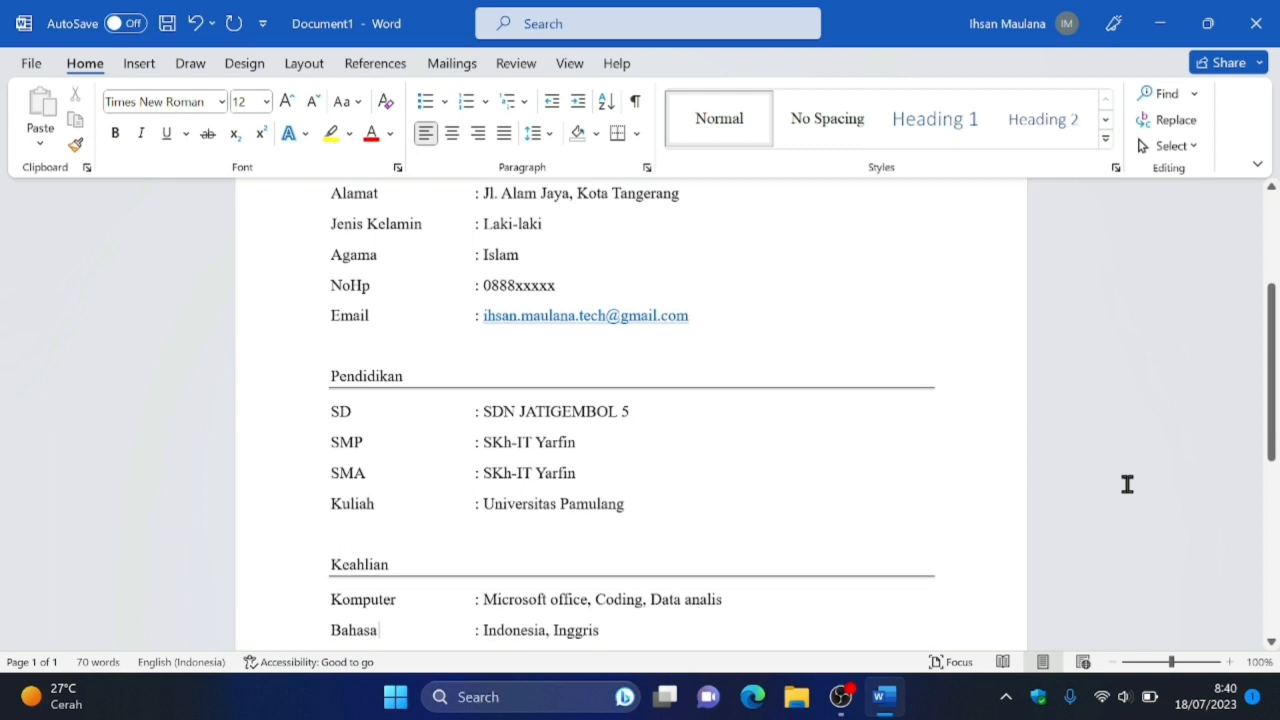
pyautogui.scroll(-3, 1126, 484)
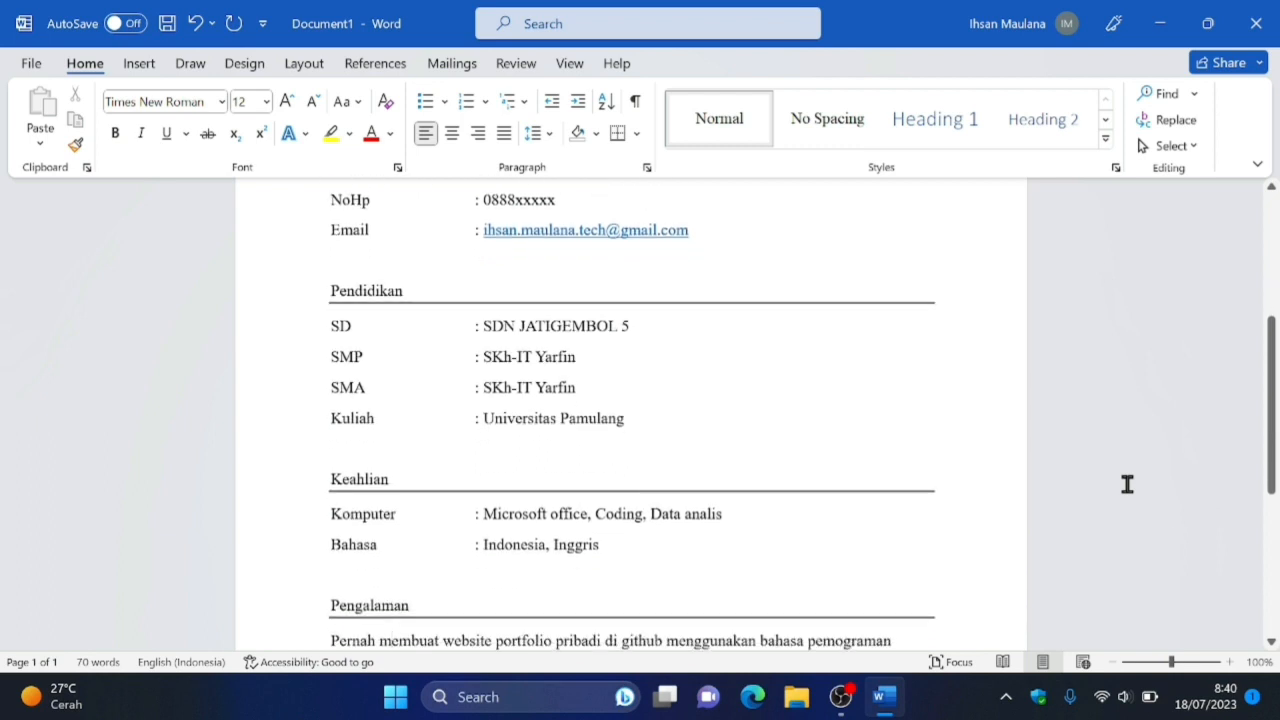
pyautogui.write('javascript')
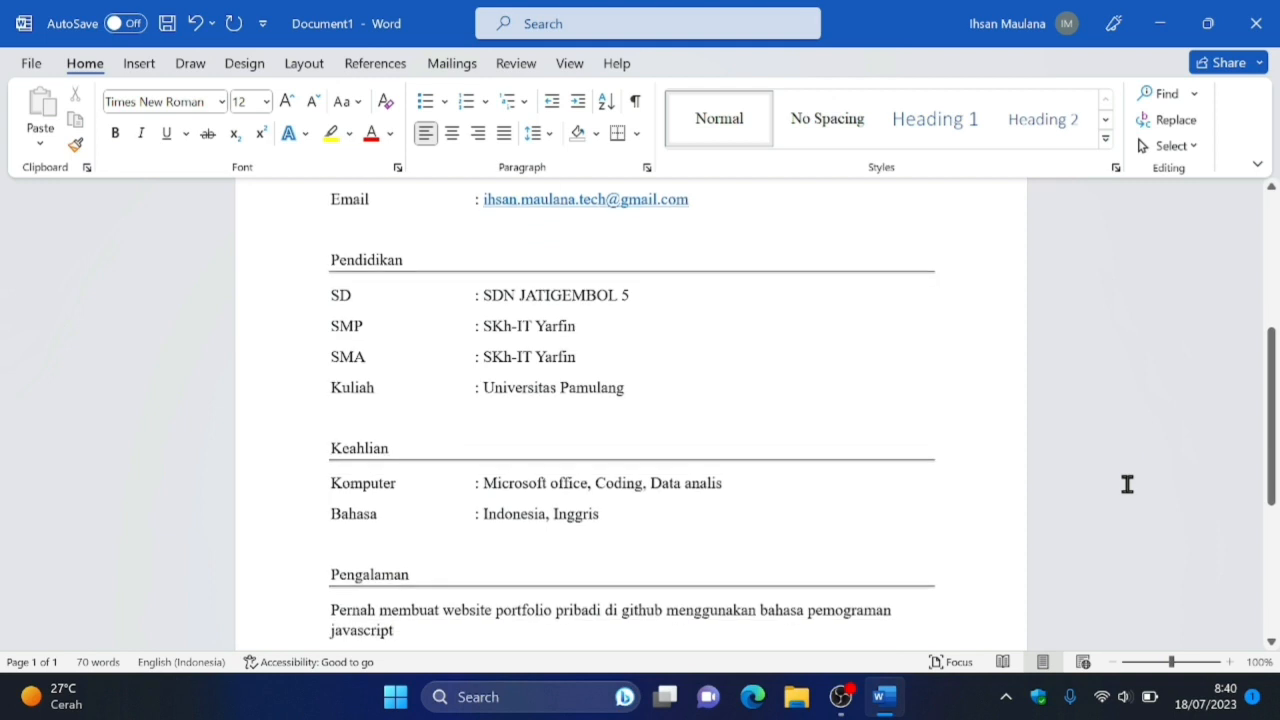
# Make the word "Curriculum" in the document title bold.
pyautogui.press('Up')
pyautogui.press('Up')
pyautogui.press('Up')
pyautogui.press('Up')
pyautogui.press('Up')
pyautogui.press('Up')
pyautogui.press('Up')
pyautogui.press('Up')
pyautogui.press('Up')
pyautogui.press('Up')
pyautogui.press('Up')
pyautogui.press('Up')
pyautogui.press('Up')
pyautogui.press('Up')
pyautogui.press('Up')
pyautogui.press('Up')
pyautogui.press('Up')
pyautogui.press('Up')
pyautogui.press('Up')
pyautogui.press('Up')
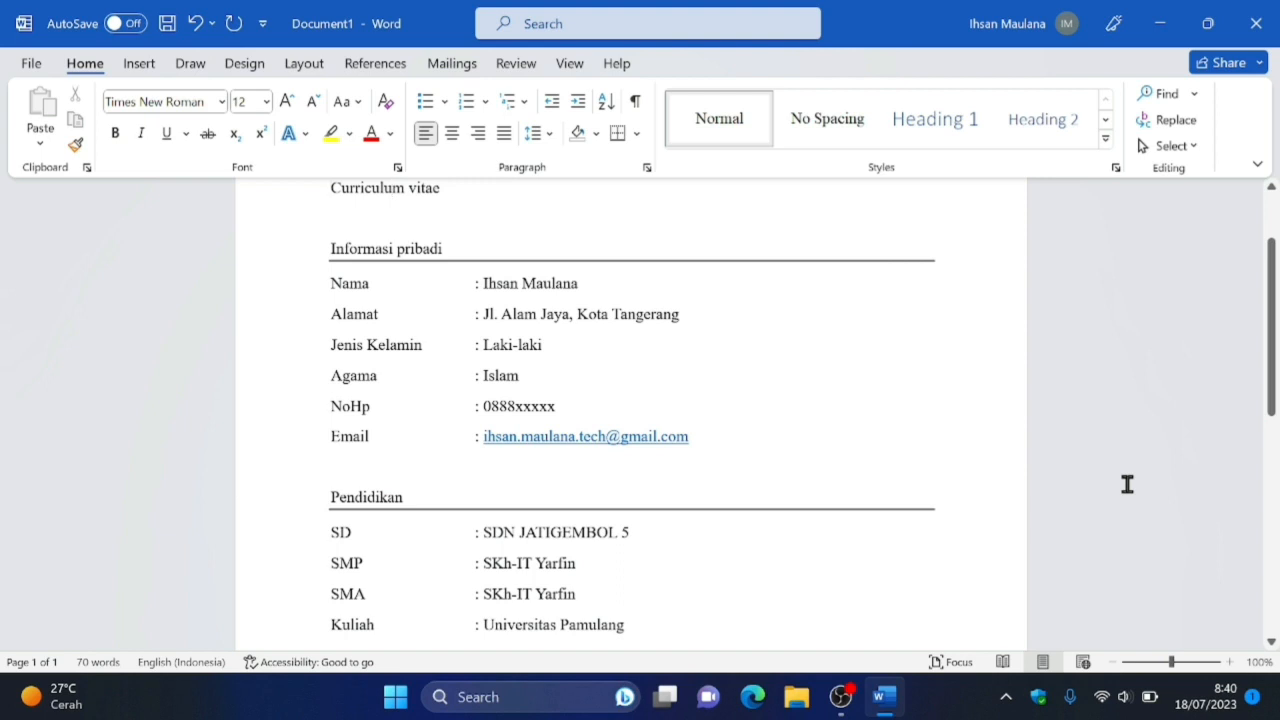
pyautogui.hotkey('ctrl', 'shift', 'Right')
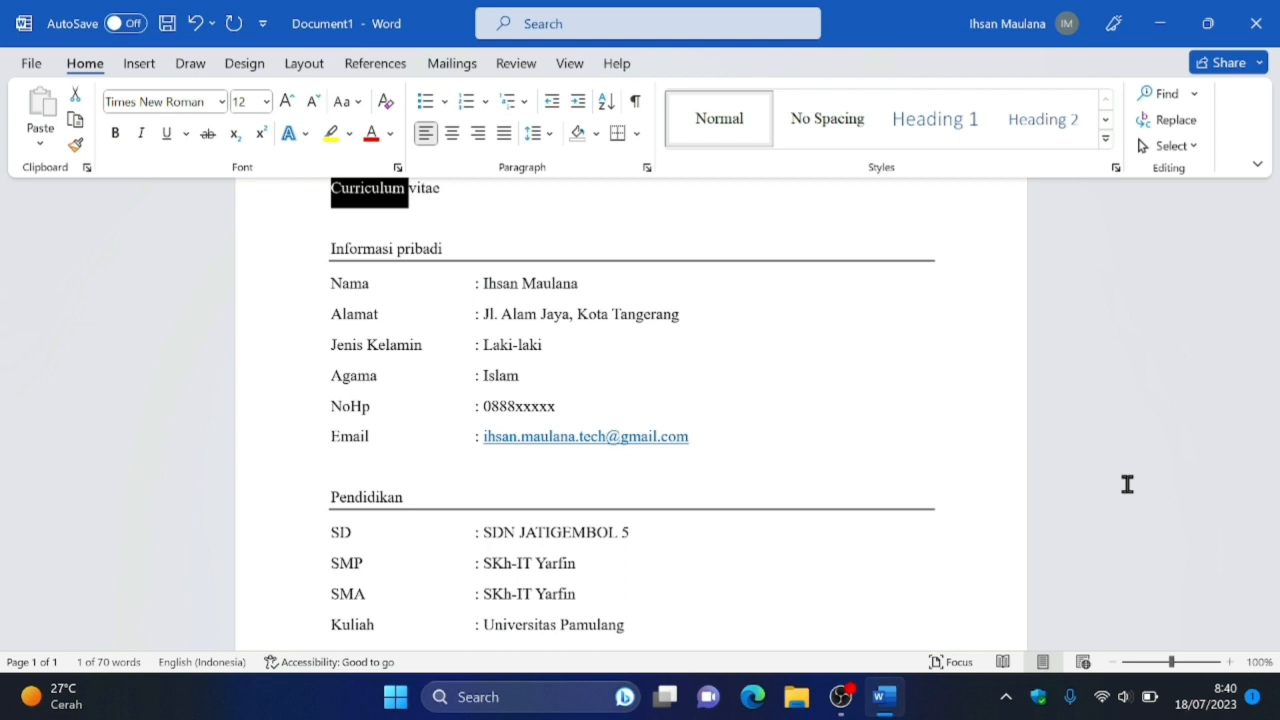
pyautogui.hotkey('ctrl', 'b')
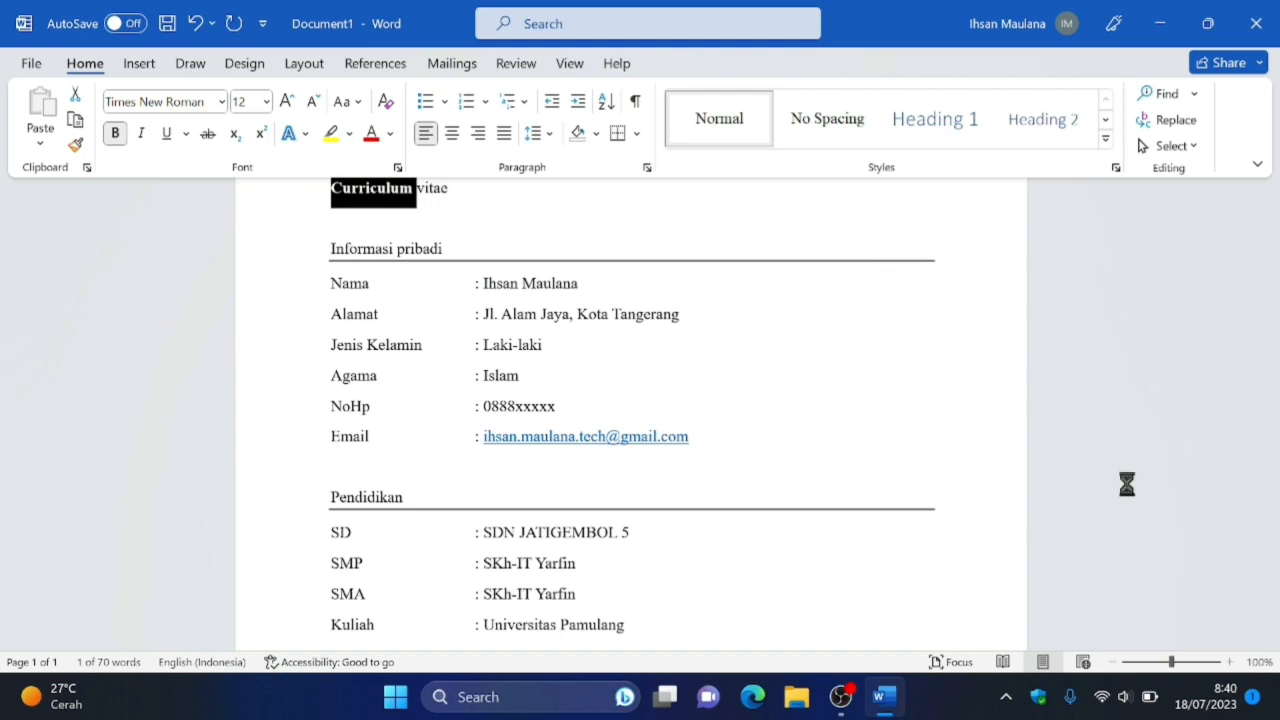
# Set the font size of the word "Curriculum" in the title to 14.
pyautogui.hotkey('ctrl', 'd')
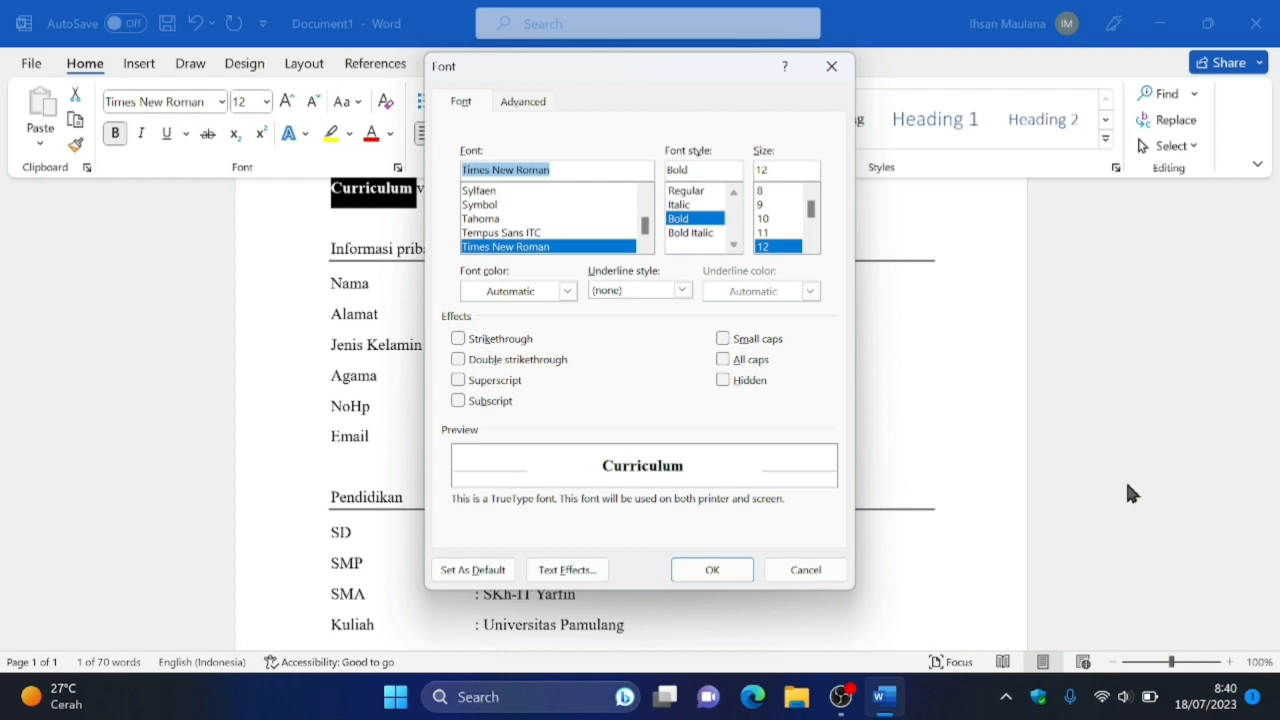
pyautogui.press('Up')
pyautogui.press('Down')
pyautogui.press('Tab')
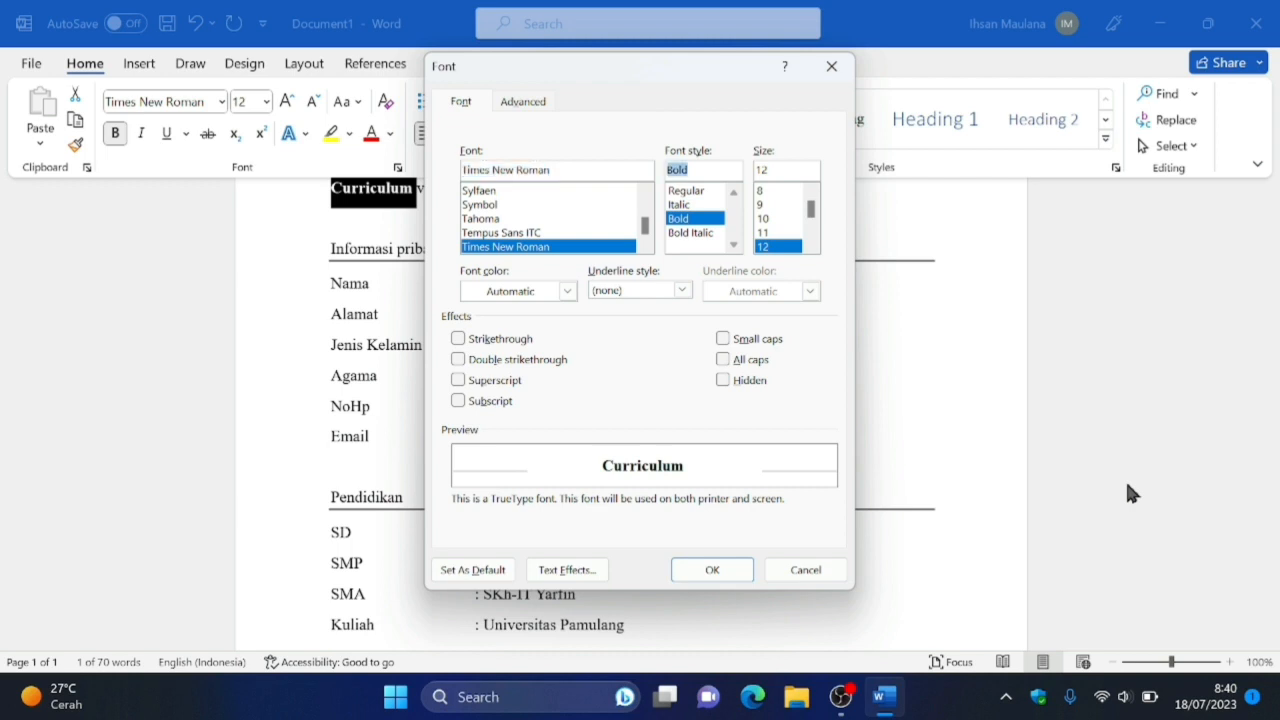
pyautogui.press('Tab')
pyautogui.press('Down')
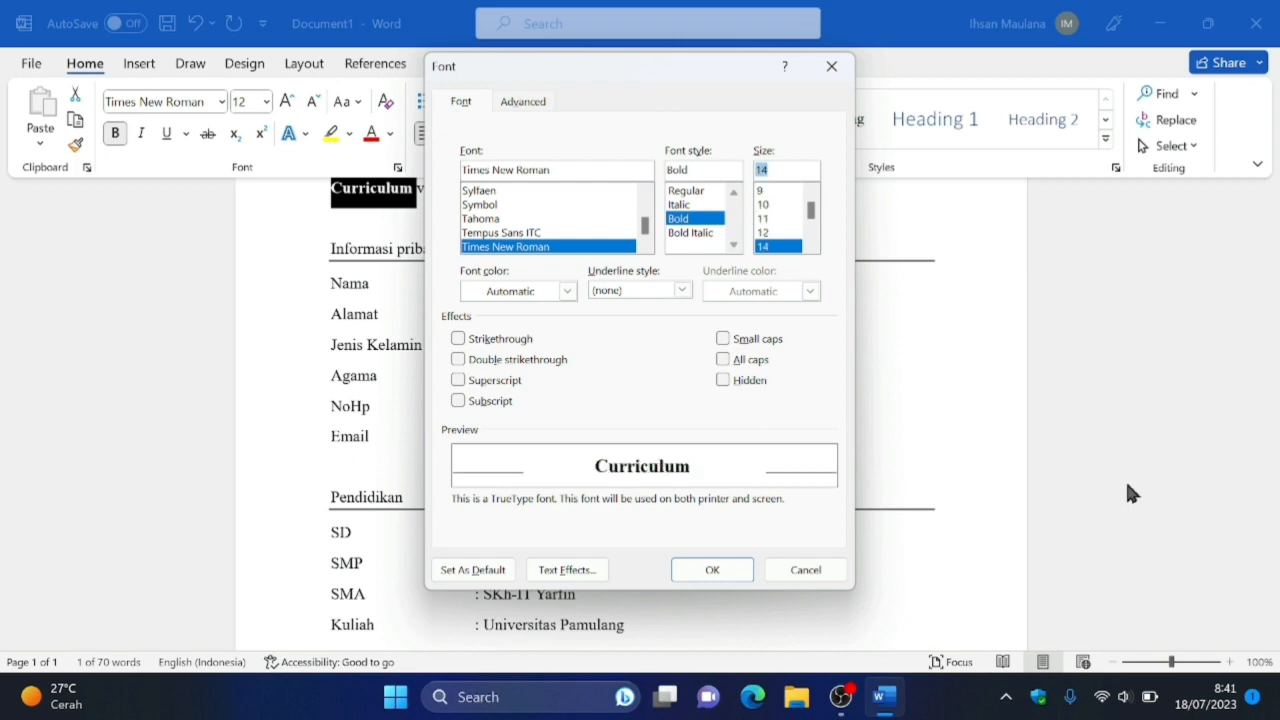
pyautogui.press('Return')
# Set the font size of the whole title "Curriculum vitae" to 16.
pyautogui.press('Down')
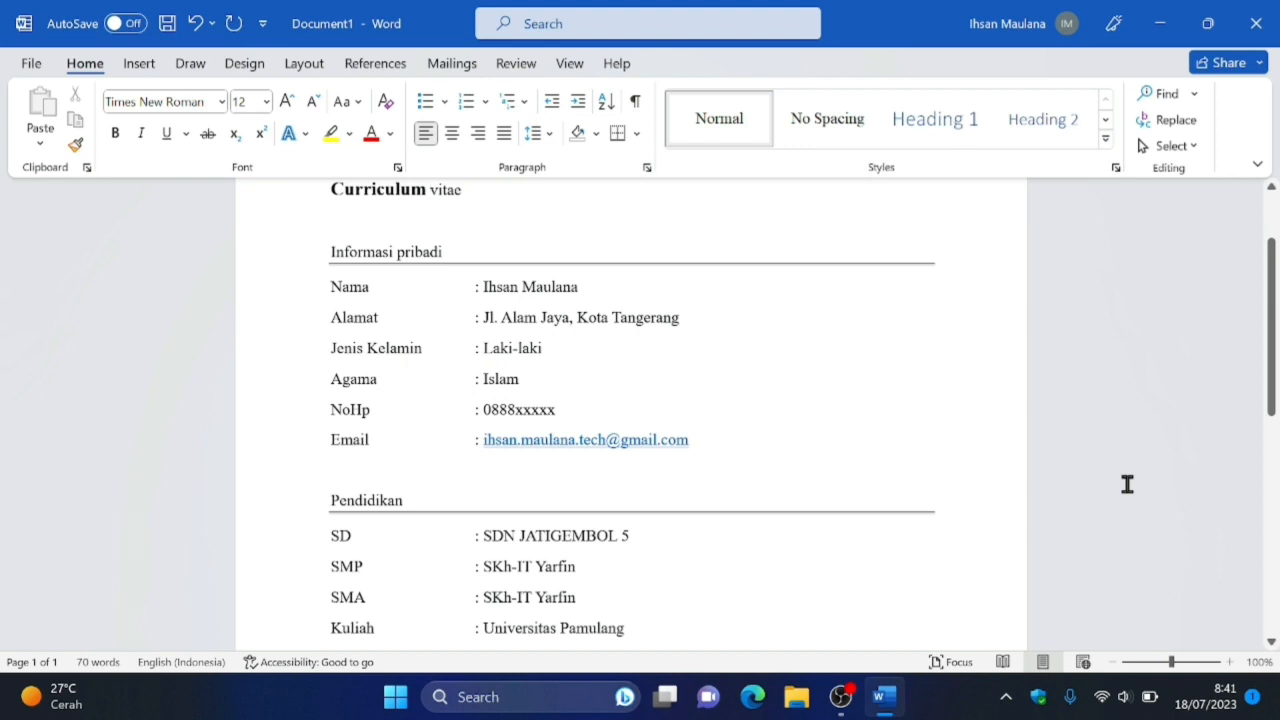
pyautogui.press('Down')
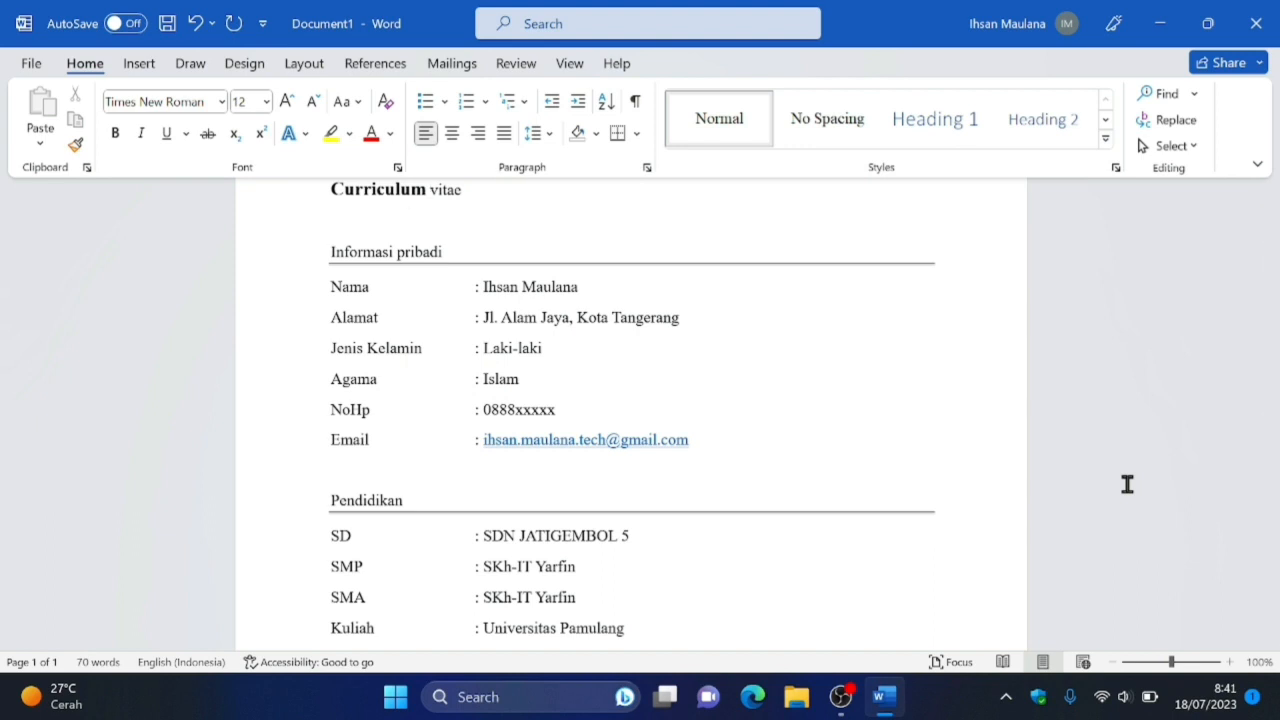
pyautogui.press('Up')
pyautogui.press('Up')
pyautogui.press('Home')
pyautogui.hotkey('shift', 'End')
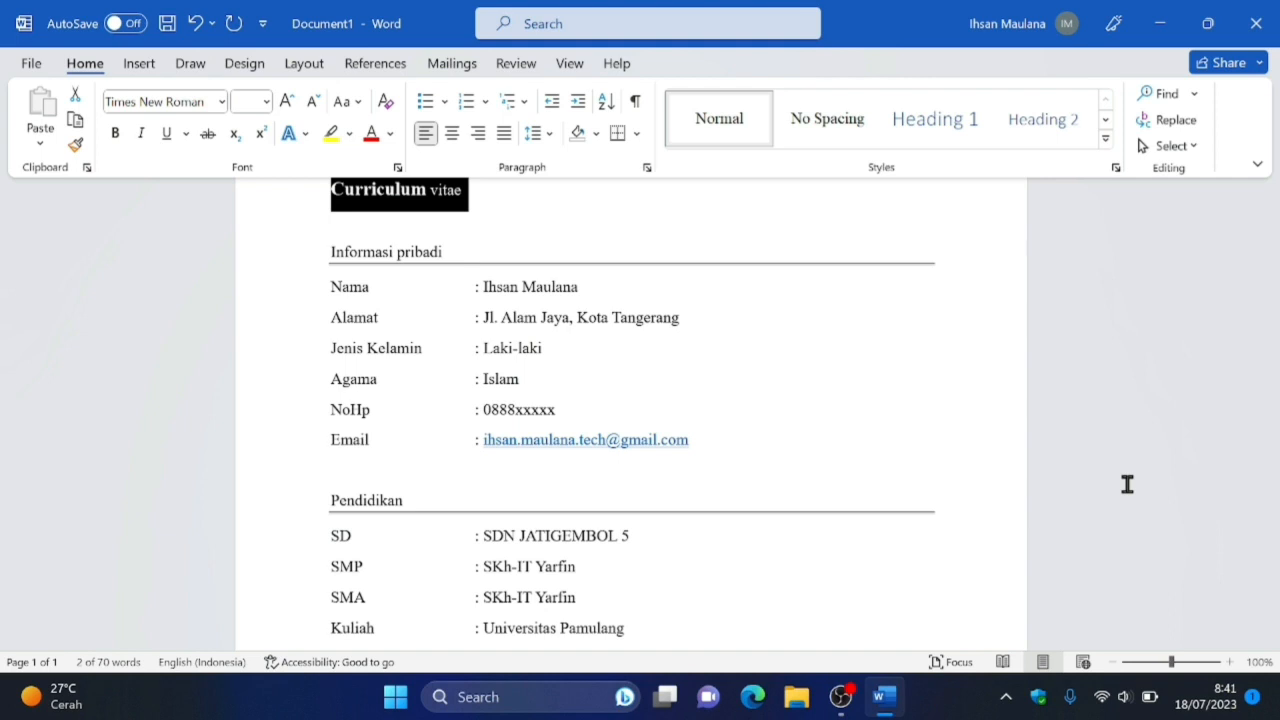
pyautogui.hotkey('ctrl', 'd')
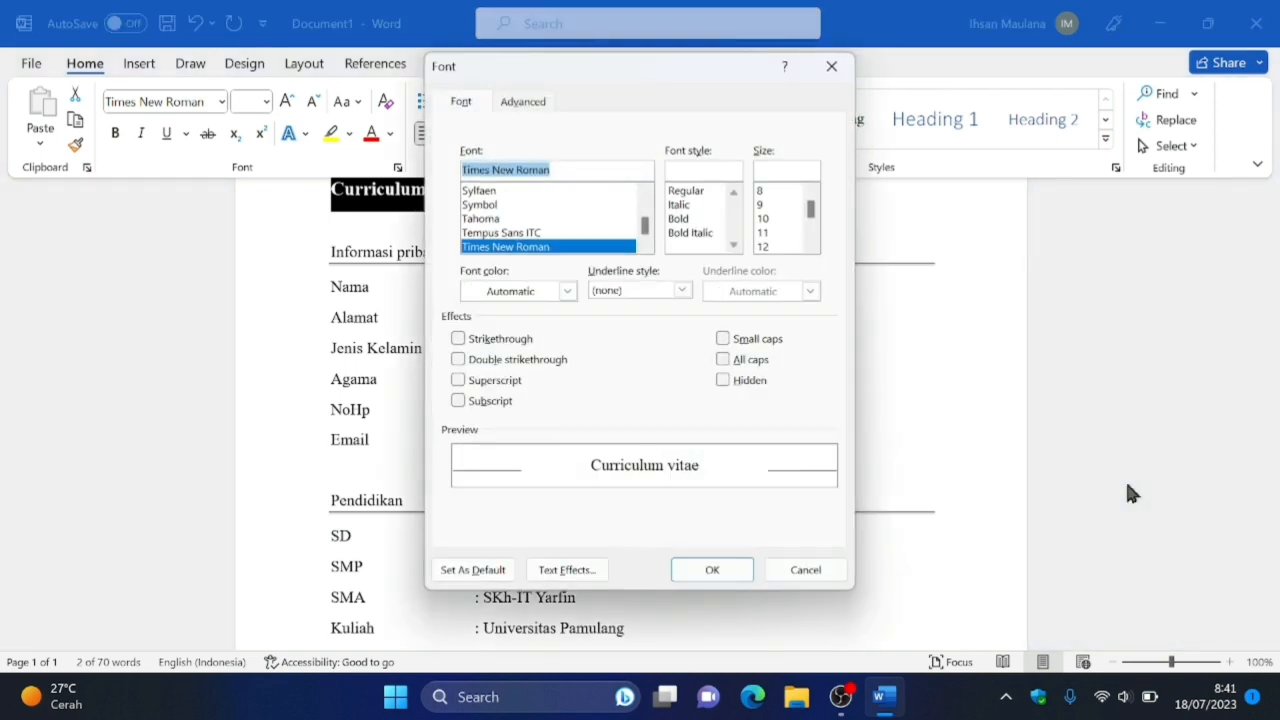
pyautogui.press('Down')
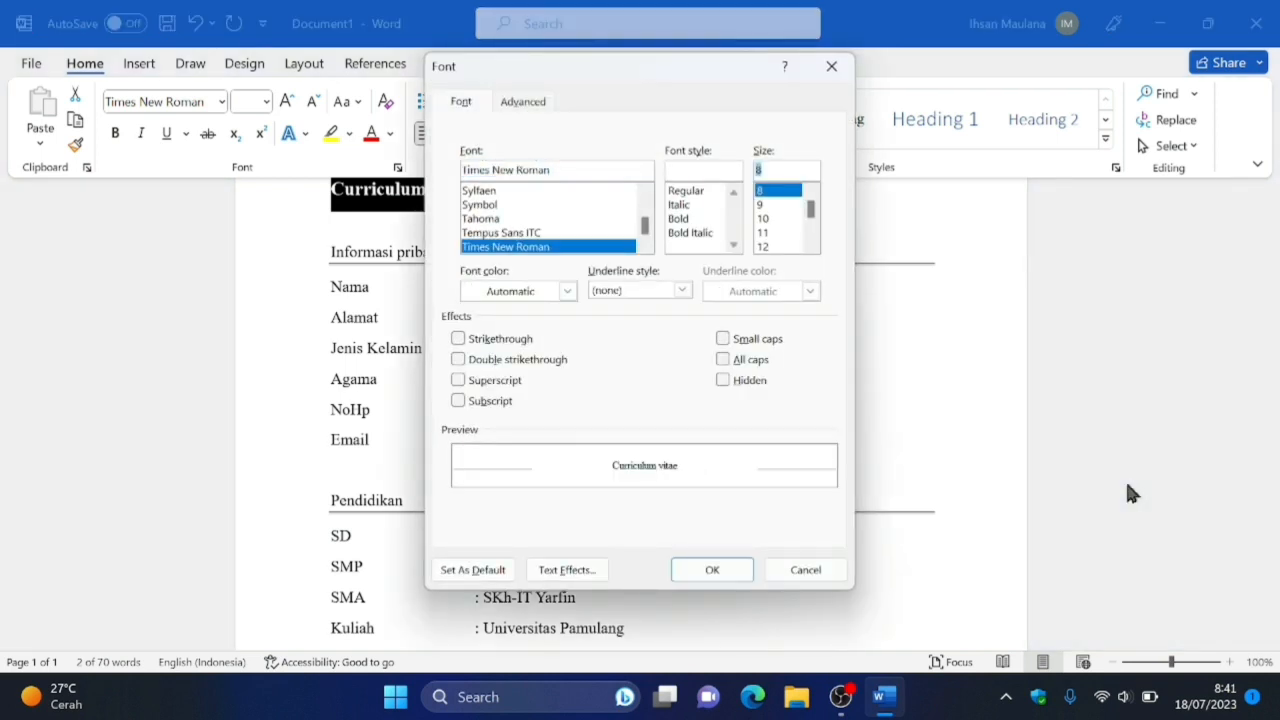
pyautogui.press('Down')
pyautogui.press('Down')
pyautogui.press('Down')
pyautogui.press('Down')
pyautogui.press('Down')
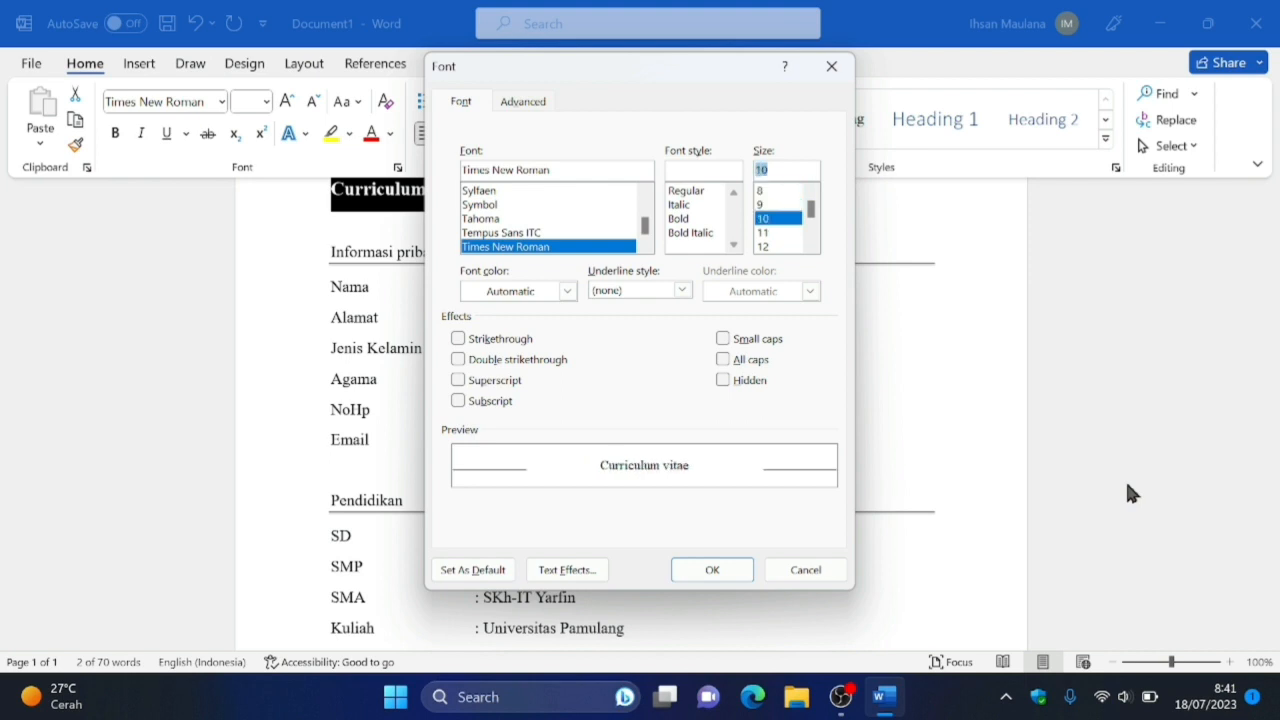
pyautogui.press('Down')
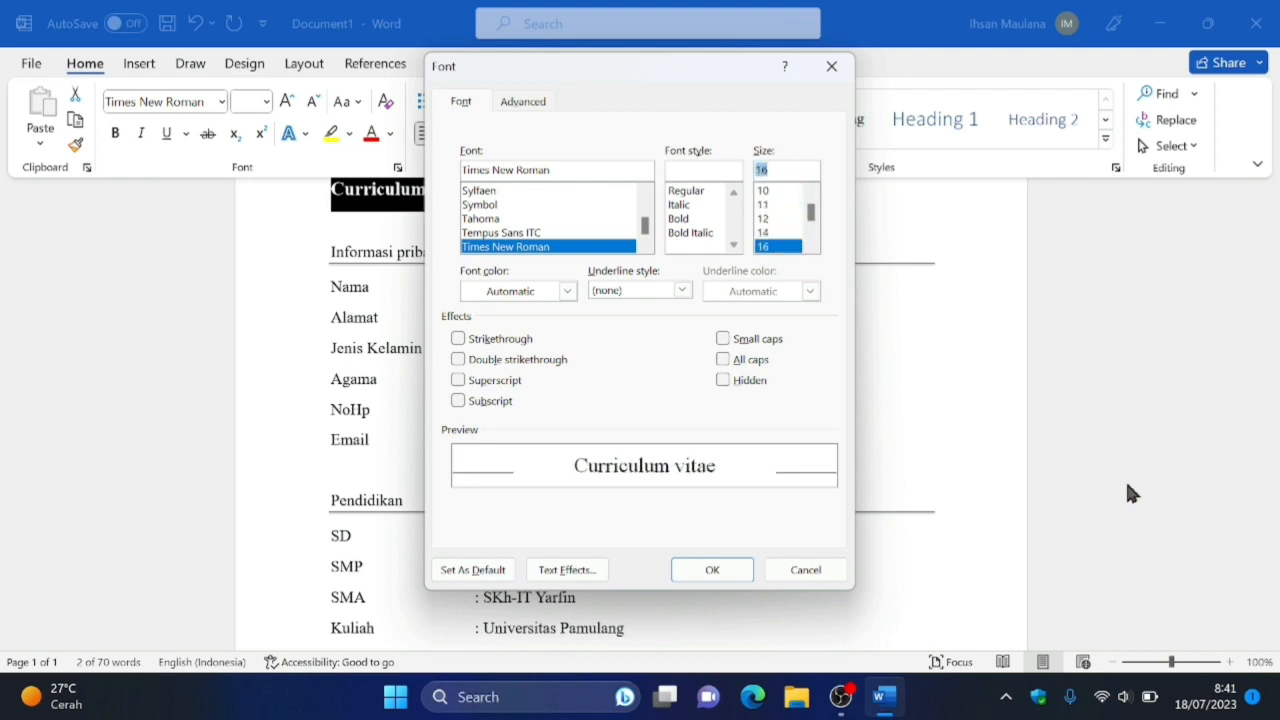
pyautogui.press('Return')
# Set the font size of the "Informasi pribadi" heading to 14 and make it bold.
pyautogui.click(1127, 484)
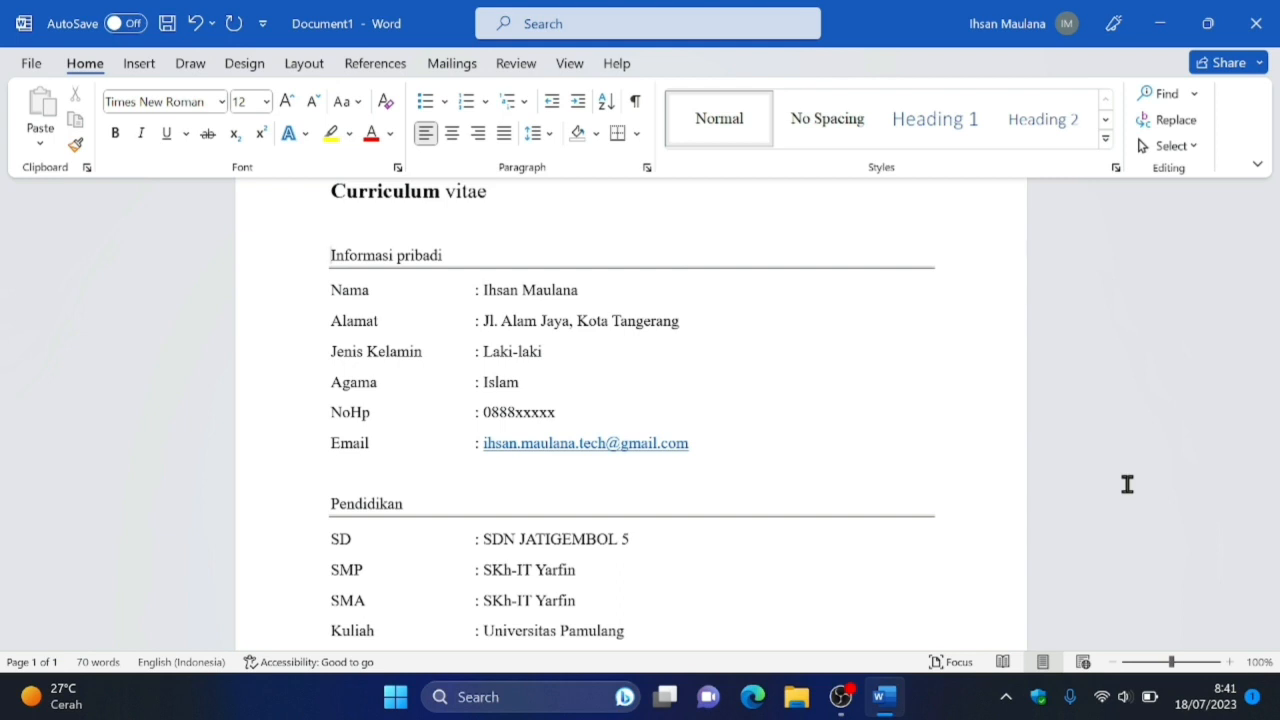
pyautogui.hotkey('ctrl', 'shift', 'Right')
pyautogui.hotkey('ctrl', 'shift', 'Right')
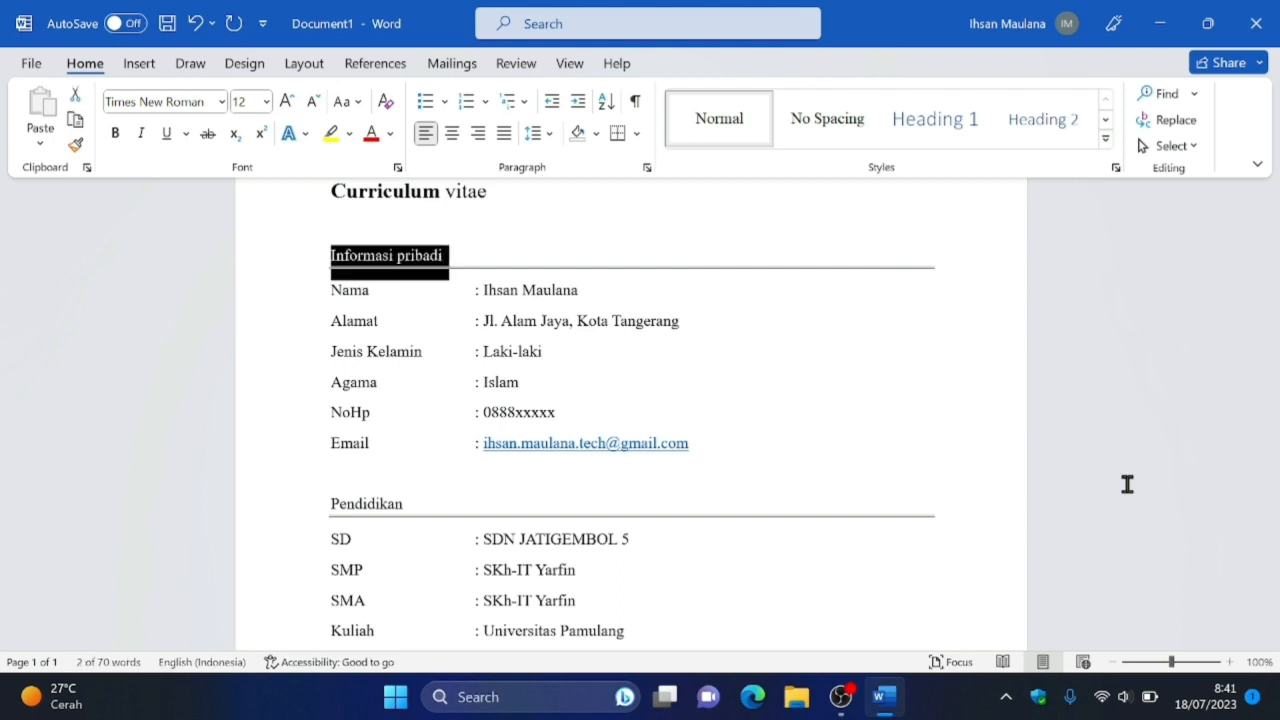
pyautogui.hotkey('ctrl', 'shift', 'Right')
pyautogui.hotkey('ctrl', 'd')
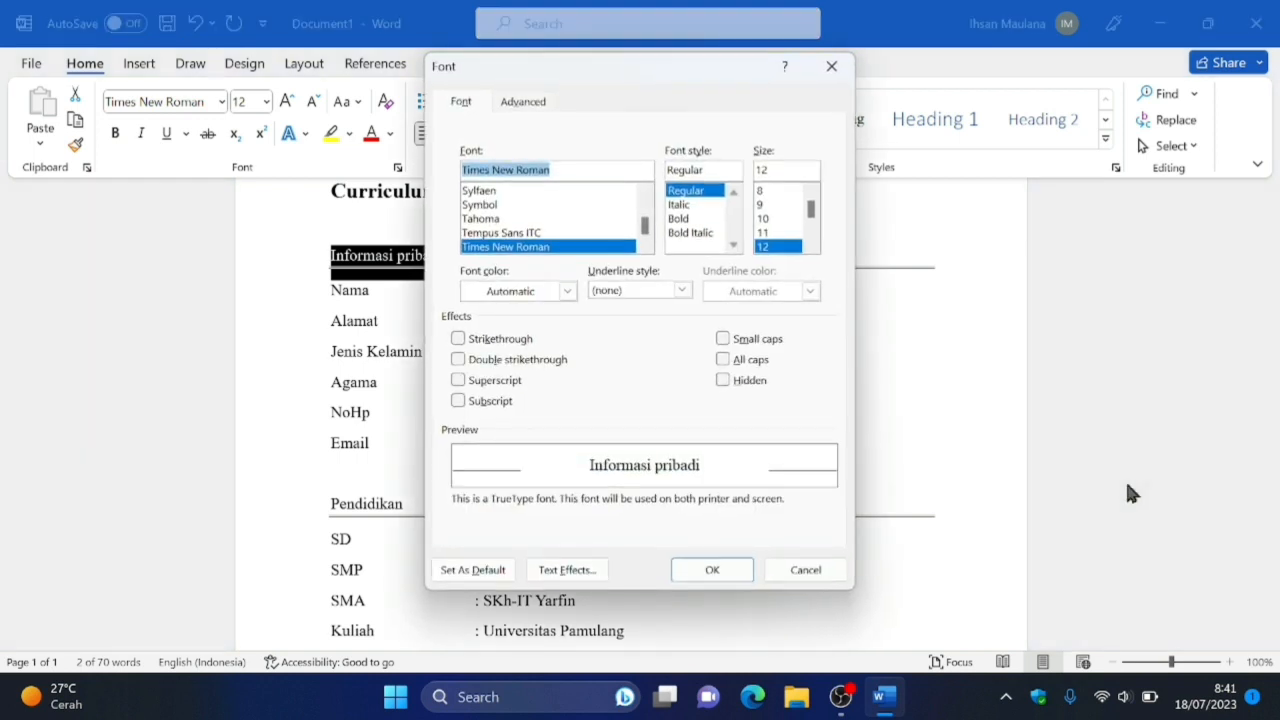
pyautogui.press('Tab')
pyautogui.press('Tab')
pyautogui.press('Down')
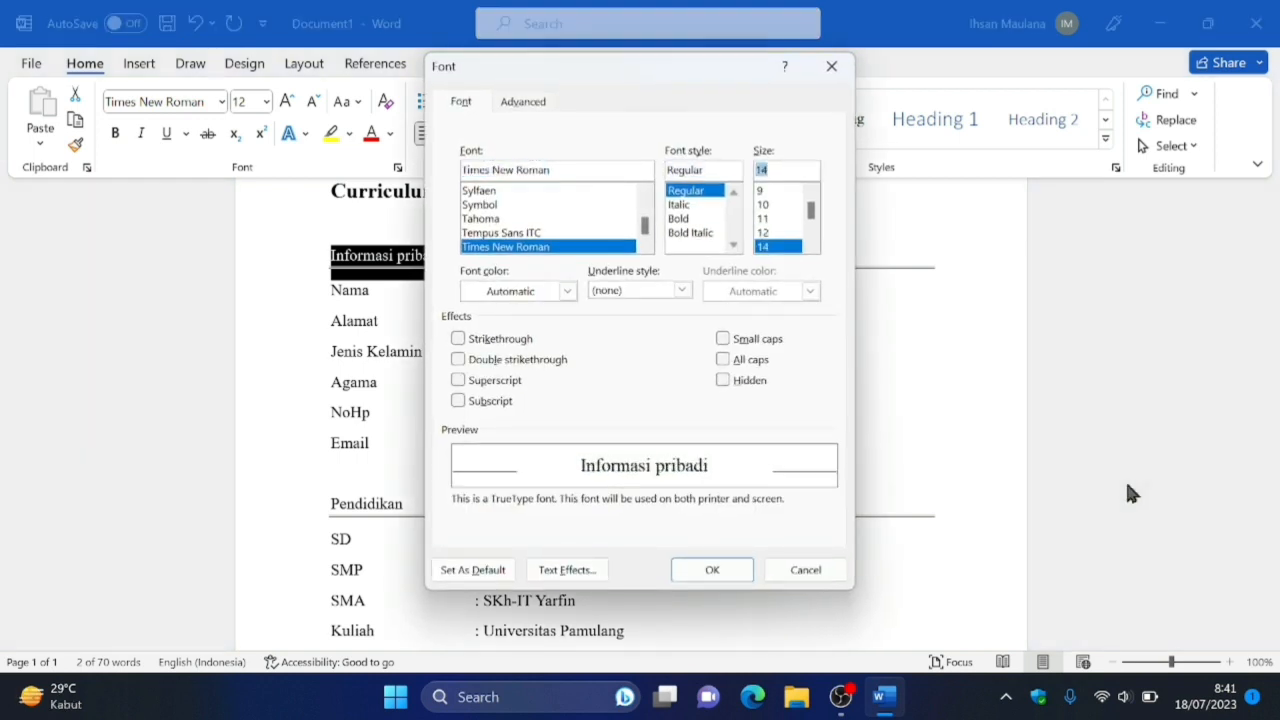
pyautogui.press('Return')
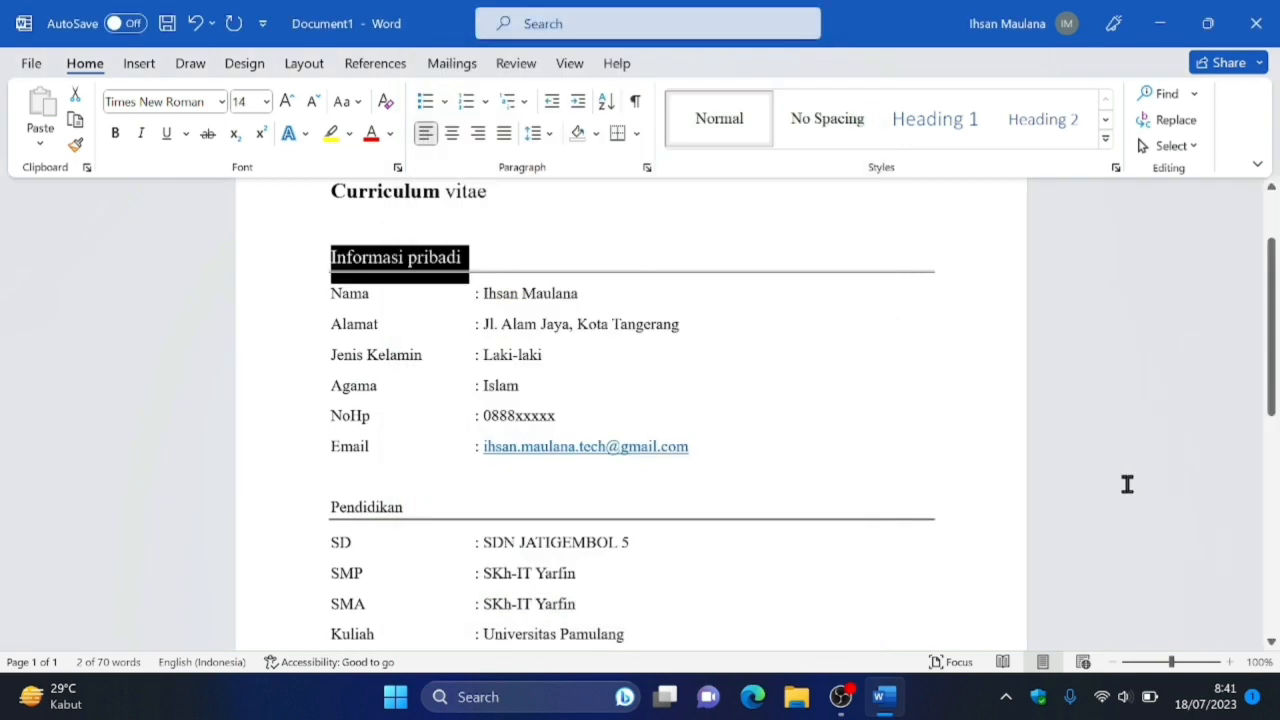
pyautogui.hotkey('ctrl', 'b')
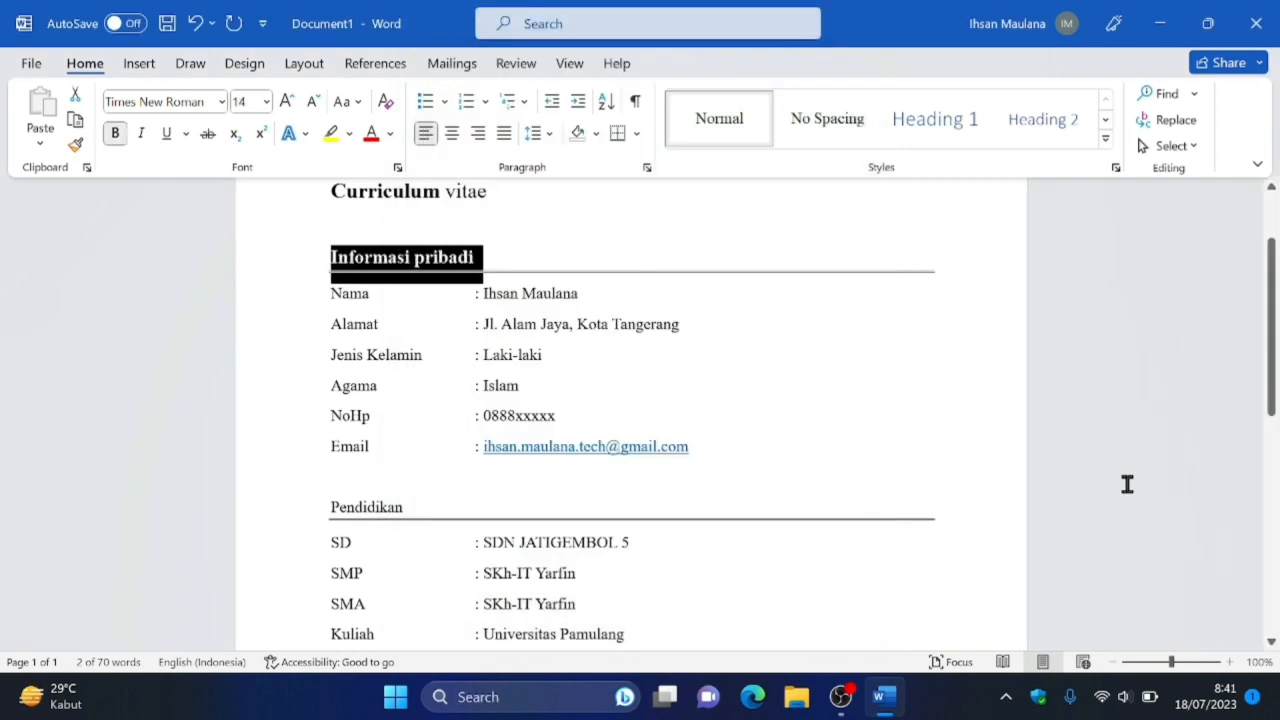
pyautogui.press('Right')
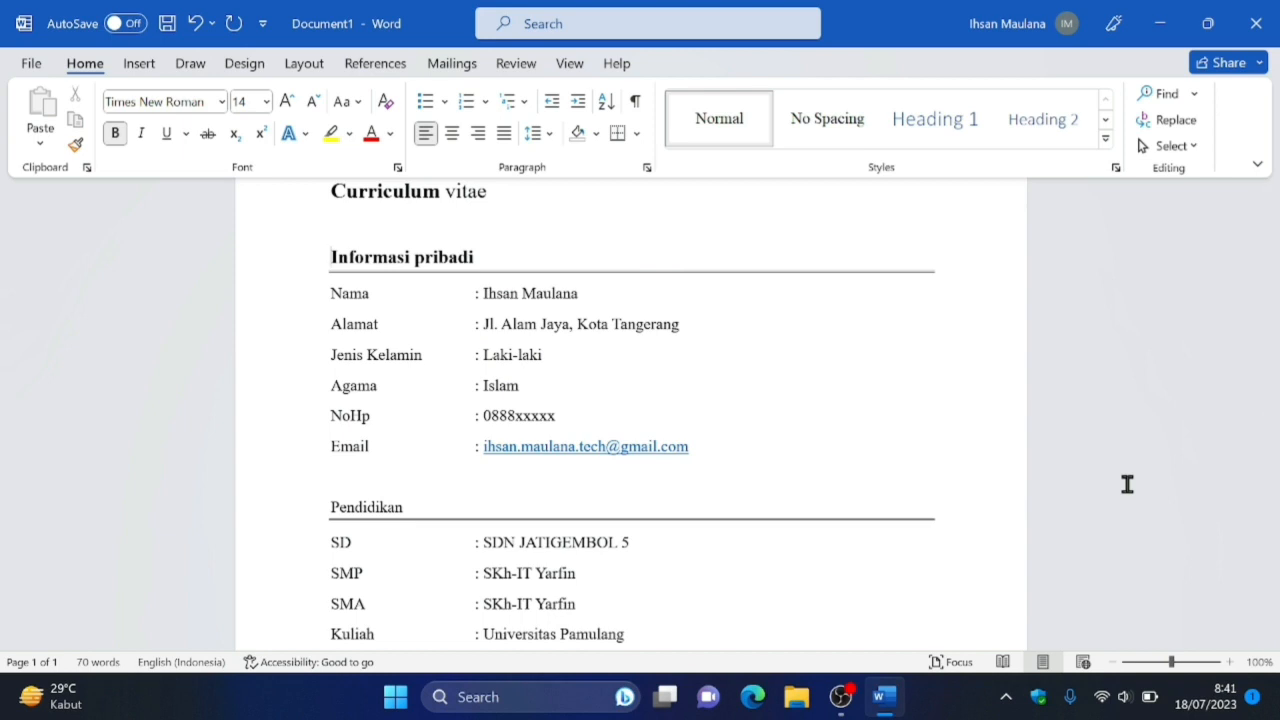
# Change the case of the whole document title "Curriculum vitae" to UPPERCASE.
pyautogui.press('Up')
pyautogui.press('Down')
pyautogui.press('Up')
pyautogui.press('Up')
pyautogui.hotkey('ctrl', 'shift', 'Right')
pyautogui.hotkey('ctrl', 'shift', 'Right')
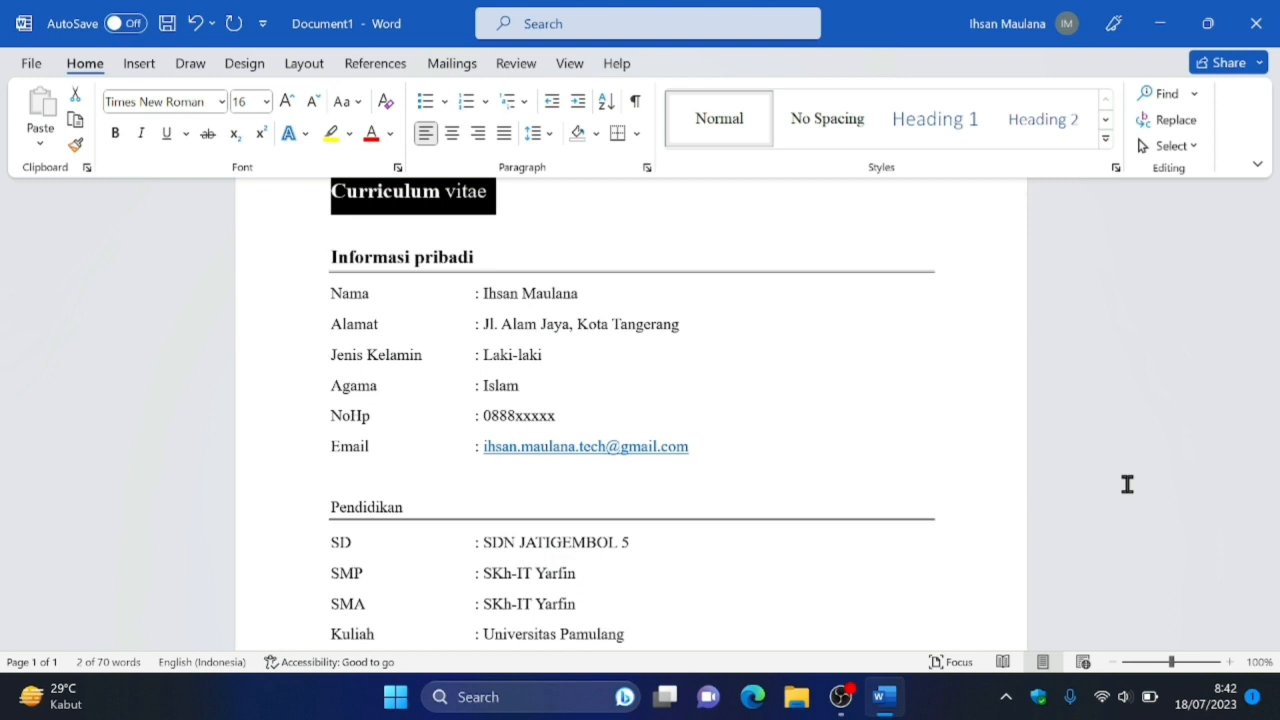
pyautogui.press('alt')
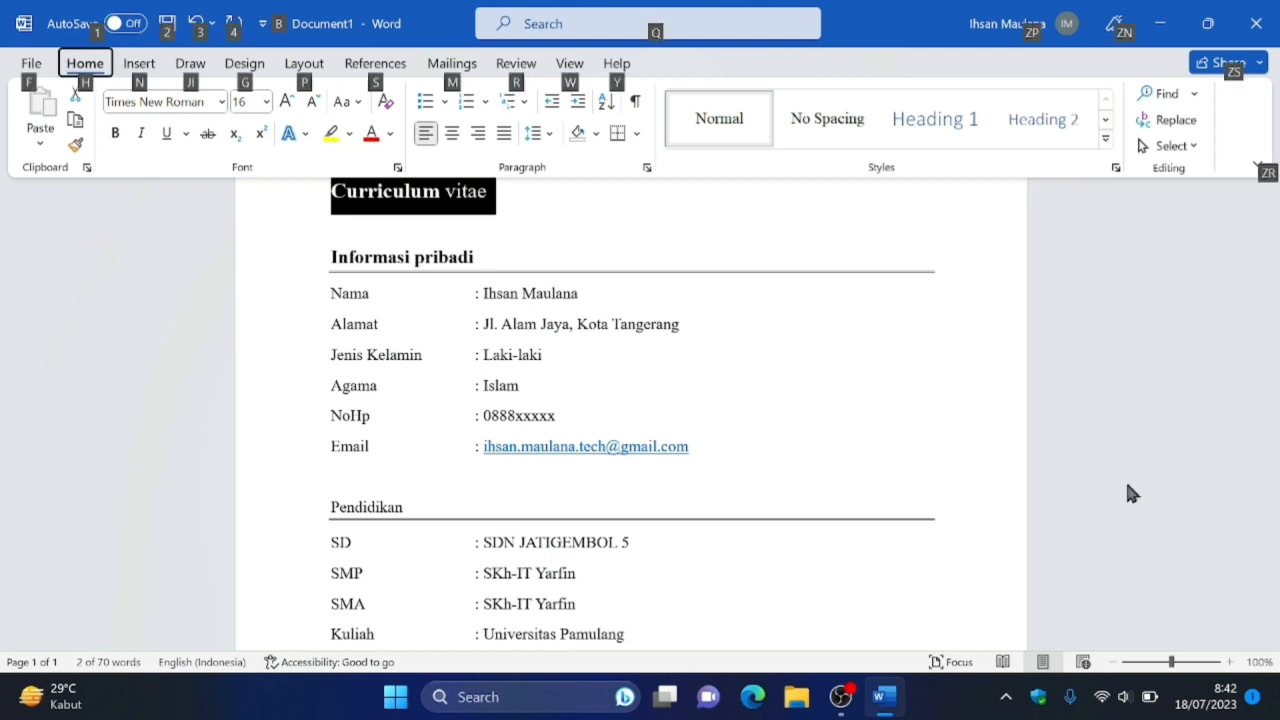
pyautogui.press('Tab')
pyautogui.press('Tab')
pyautogui.press('Tab')
pyautogui.press('Tab')
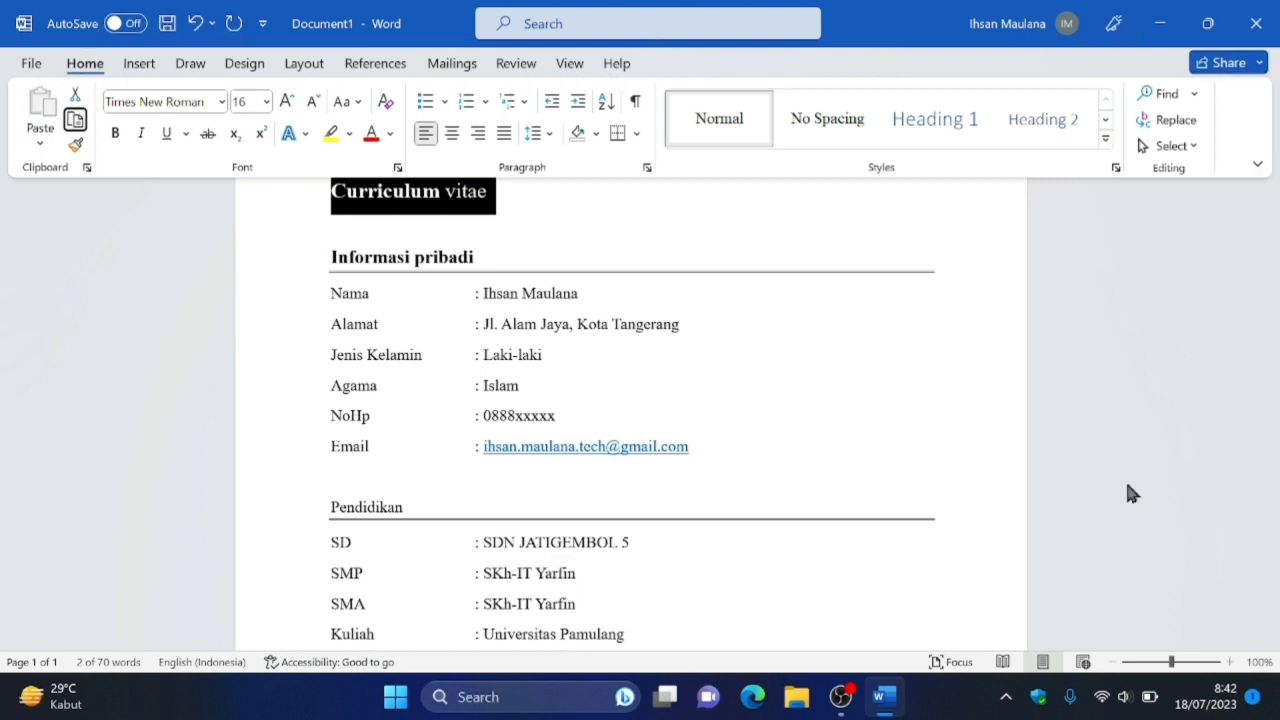
pyautogui.press('Tab')
pyautogui.press('Tab')
pyautogui.press('Tab')
pyautogui.press('Tab')
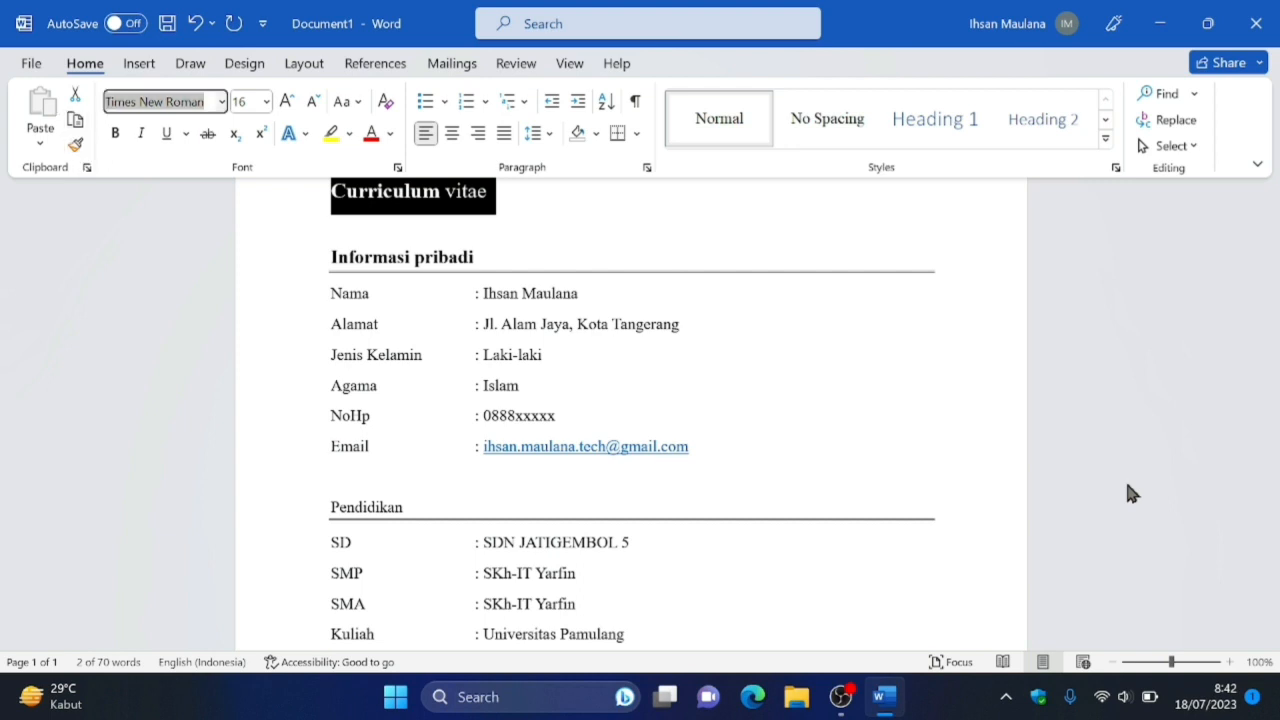
pyautogui.press('Tab')
pyautogui.press('Tab')
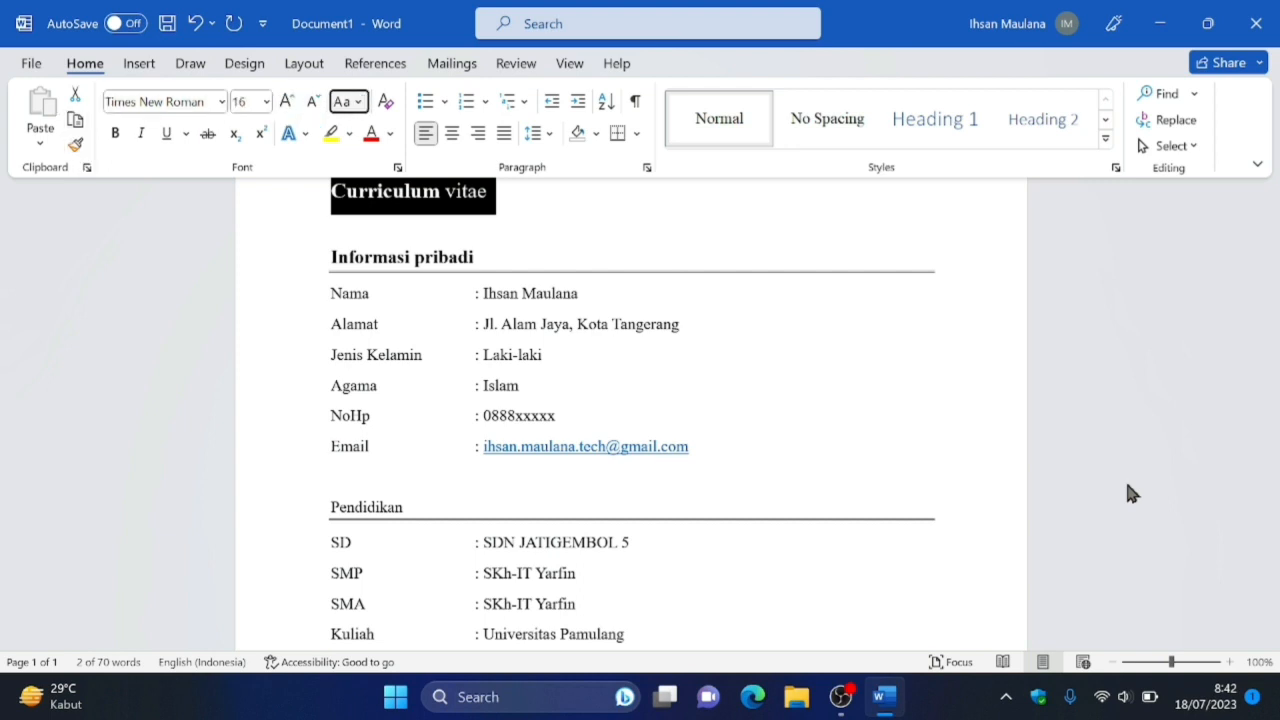
pyautogui.press('Return')
pyautogui.press('Down')
pyautogui.press('Down')
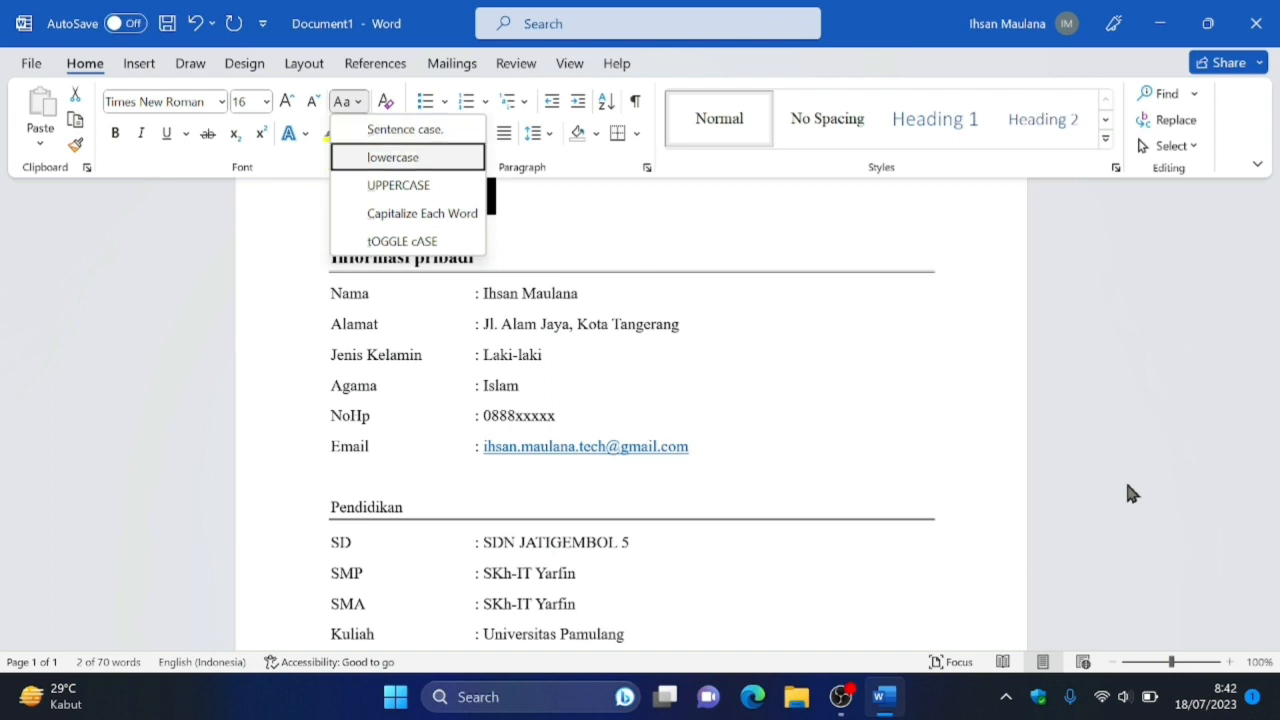
pyautogui.press('Return')
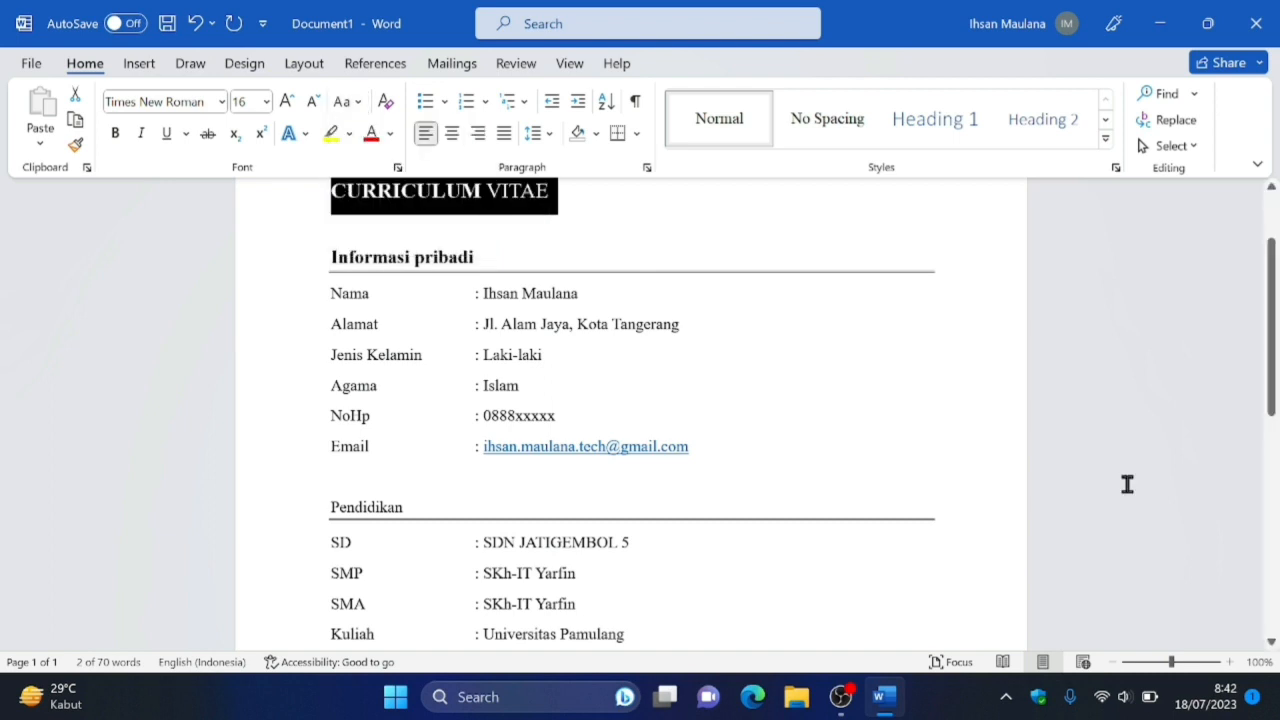
# Change the case of the "Informasi pribadi" heading to UPPERCASE.
pyautogui.press('Down')
pyautogui.press('Down')
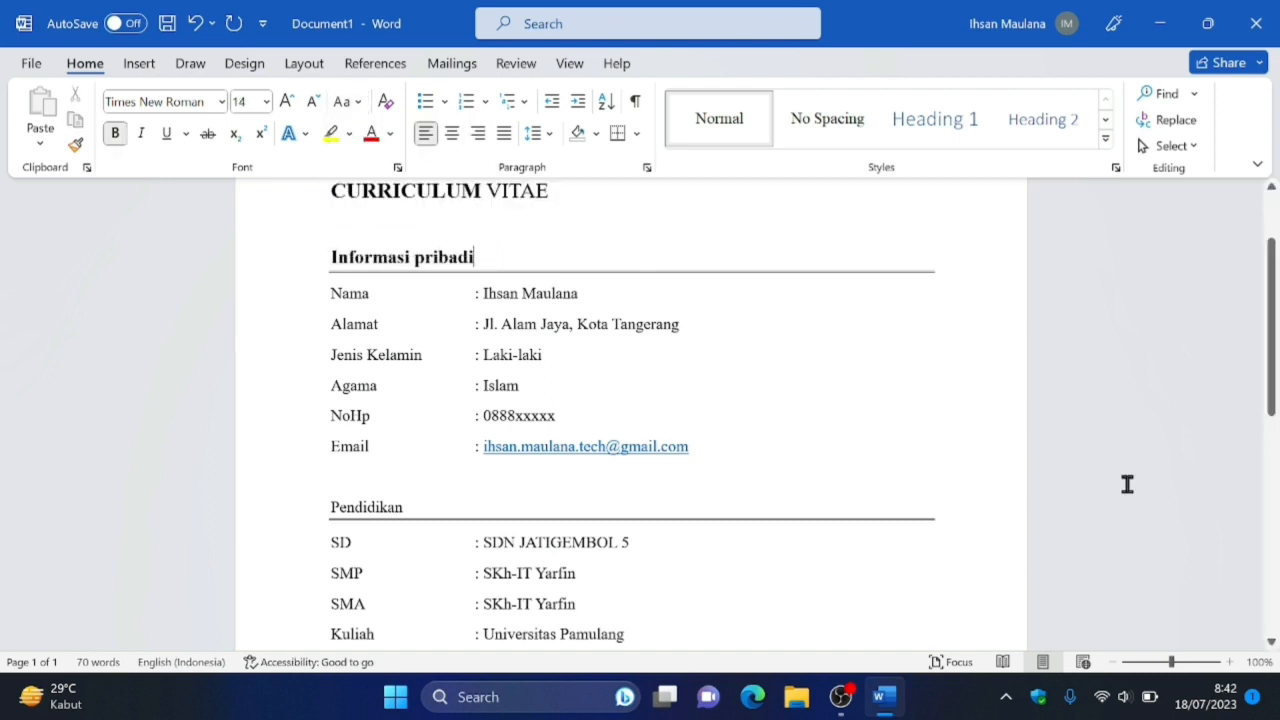
pyautogui.press('Home')
pyautogui.hotkey('ctrl', 'shift', 'Right')
pyautogui.hotkey('ctrl', 'shift', 'Right')
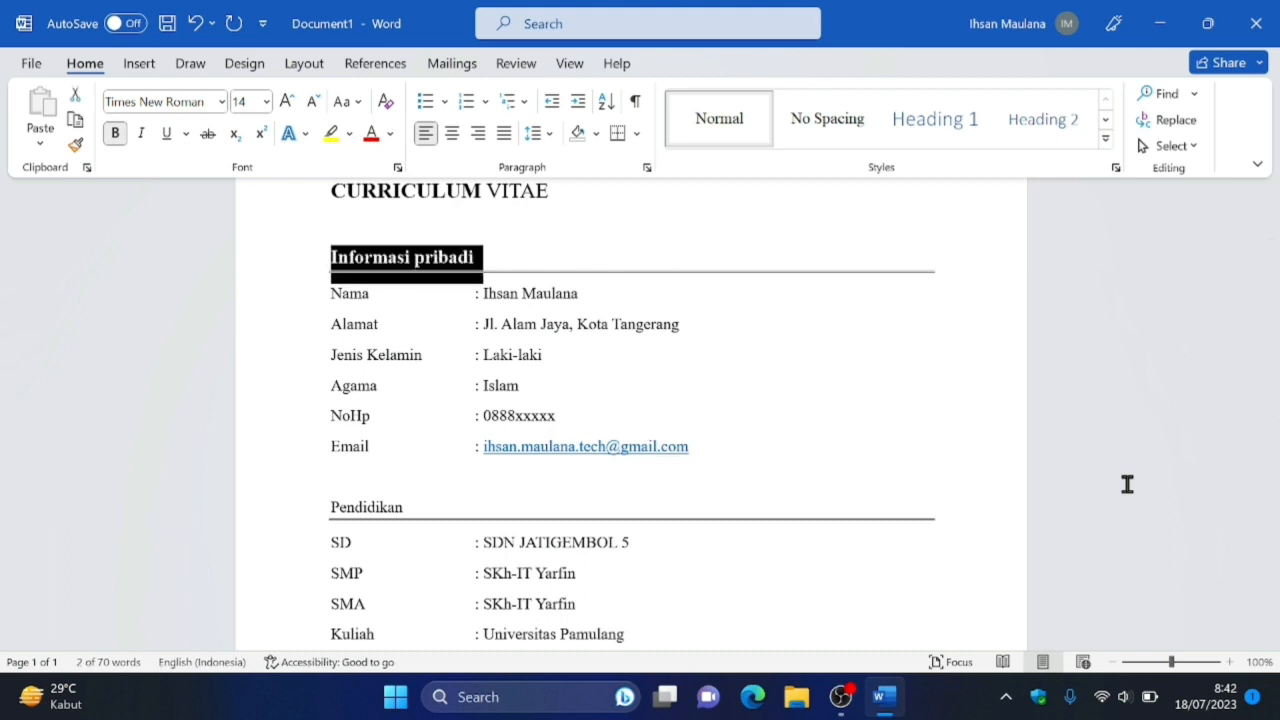
pyautogui.press('alt')
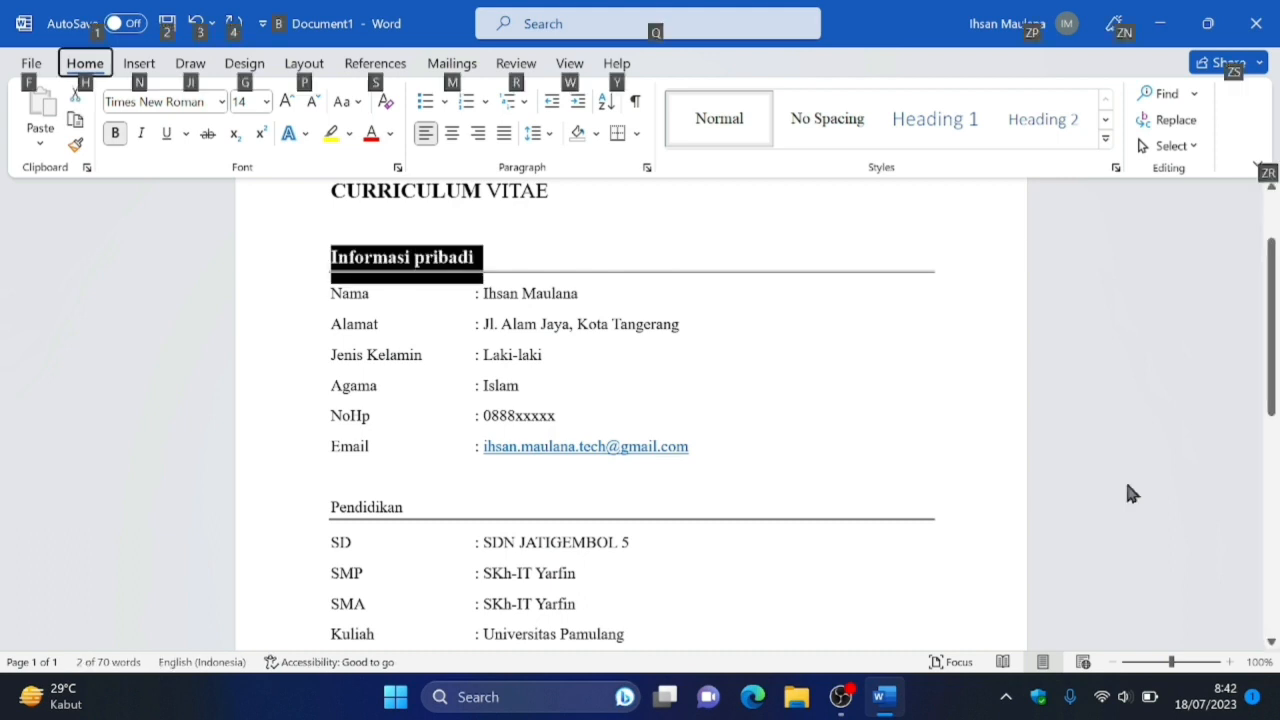
pyautogui.press('h')
pyautogui.press('f')
pyautogui.press('s')
pyautogui.press('Tab')
pyautogui.press('Tab')
pyautogui.press('Tab')
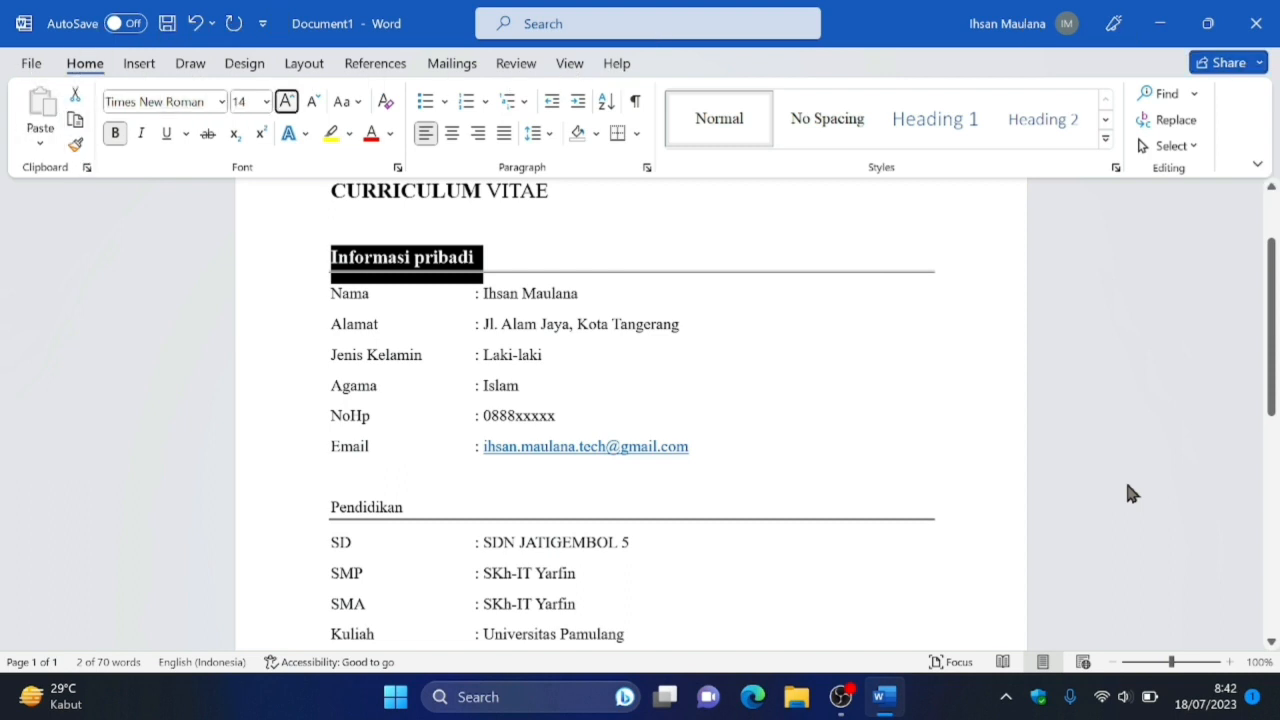
pyautogui.press('Return')
pyautogui.press('Down')
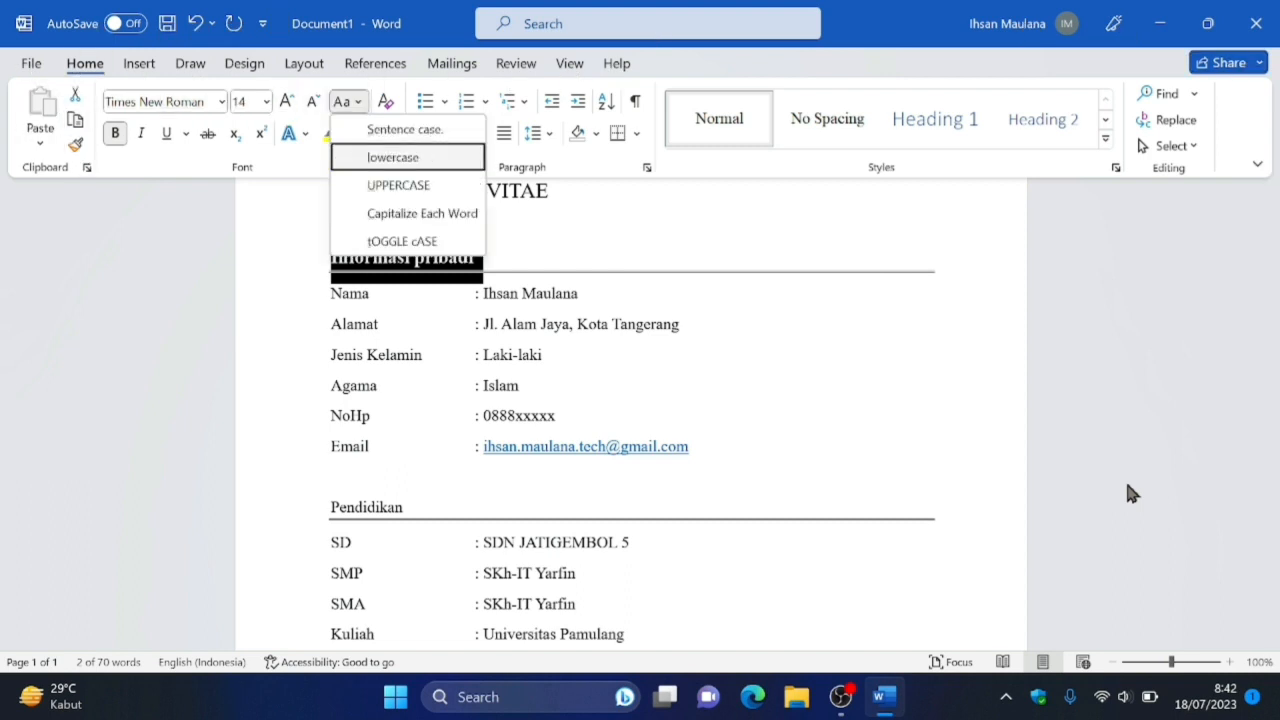
pyautogui.press('Down')
pyautogui.press('Return')
pyautogui.press('Up')
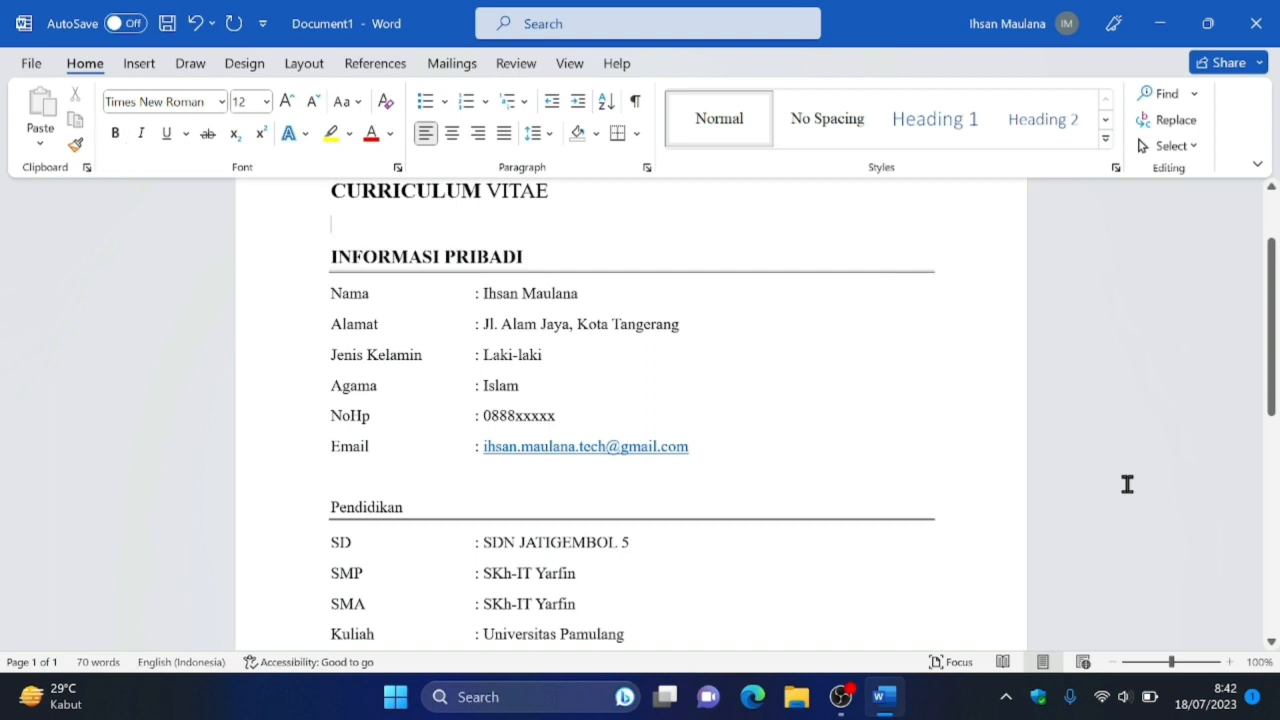
# Change the case of the "Pendidikan" heading to UPPERCASE.
pyautogui.press('Down')
pyautogui.press('Down')
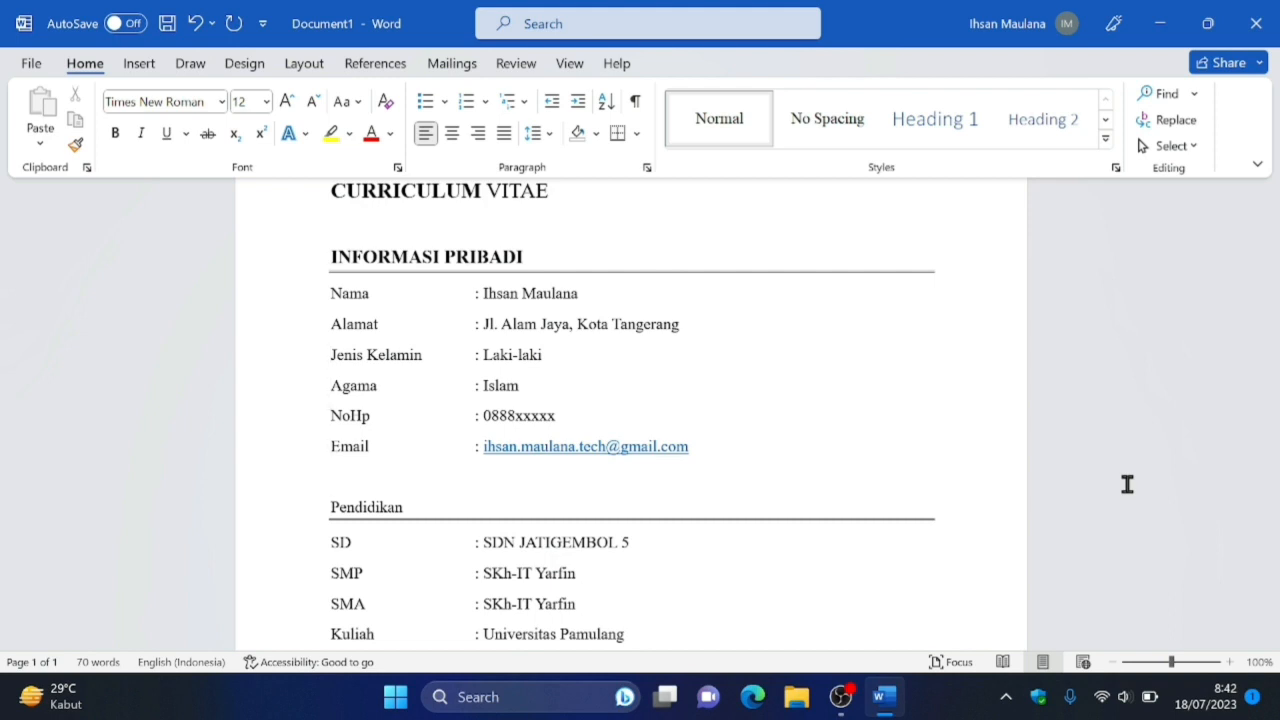
pyautogui.hotkey('ctrl', 'Home')
pyautogui.hotkey('ctrl', 'shift', 'Right')
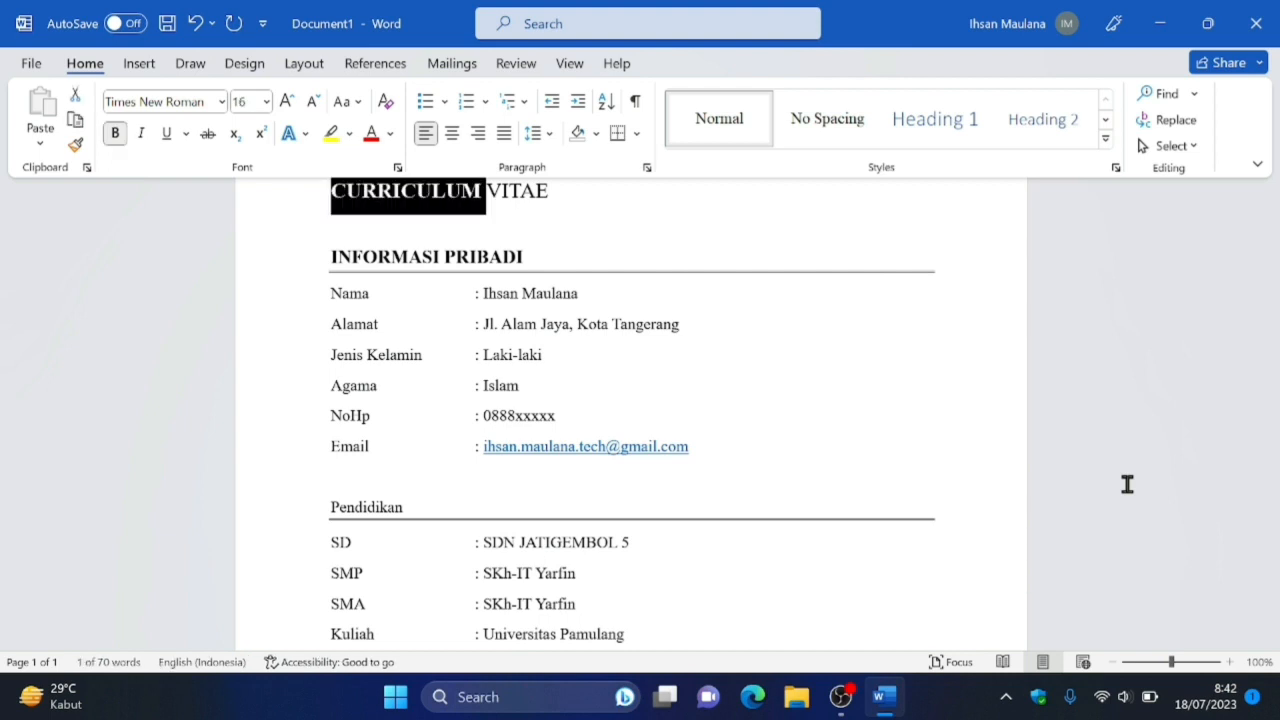
pyautogui.press('Down')
pyautogui.press('Down')
pyautogui.press('Down')
pyautogui.press('Down')
pyautogui.press('Down')
pyautogui.press('Down')
pyautogui.press('Down')
pyautogui.press('Down')
pyautogui.press('Down')
pyautogui.press('Down')
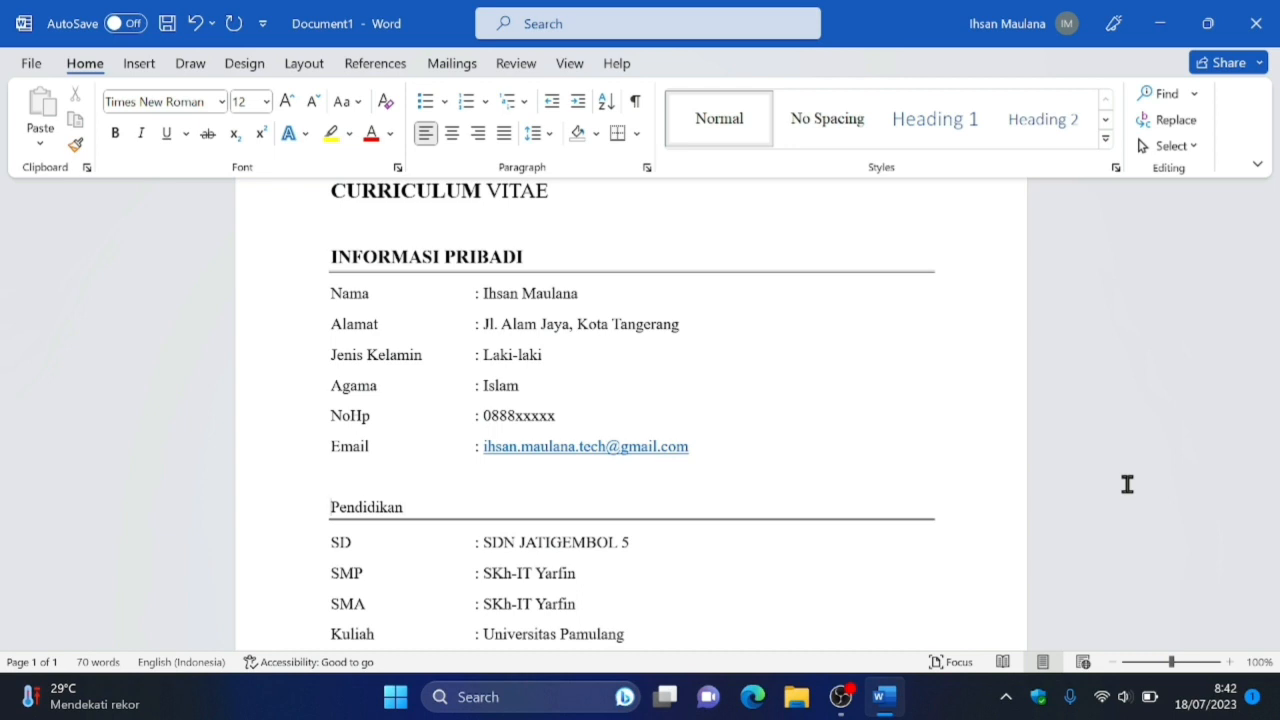
pyautogui.hotkey('shift', 'Down')
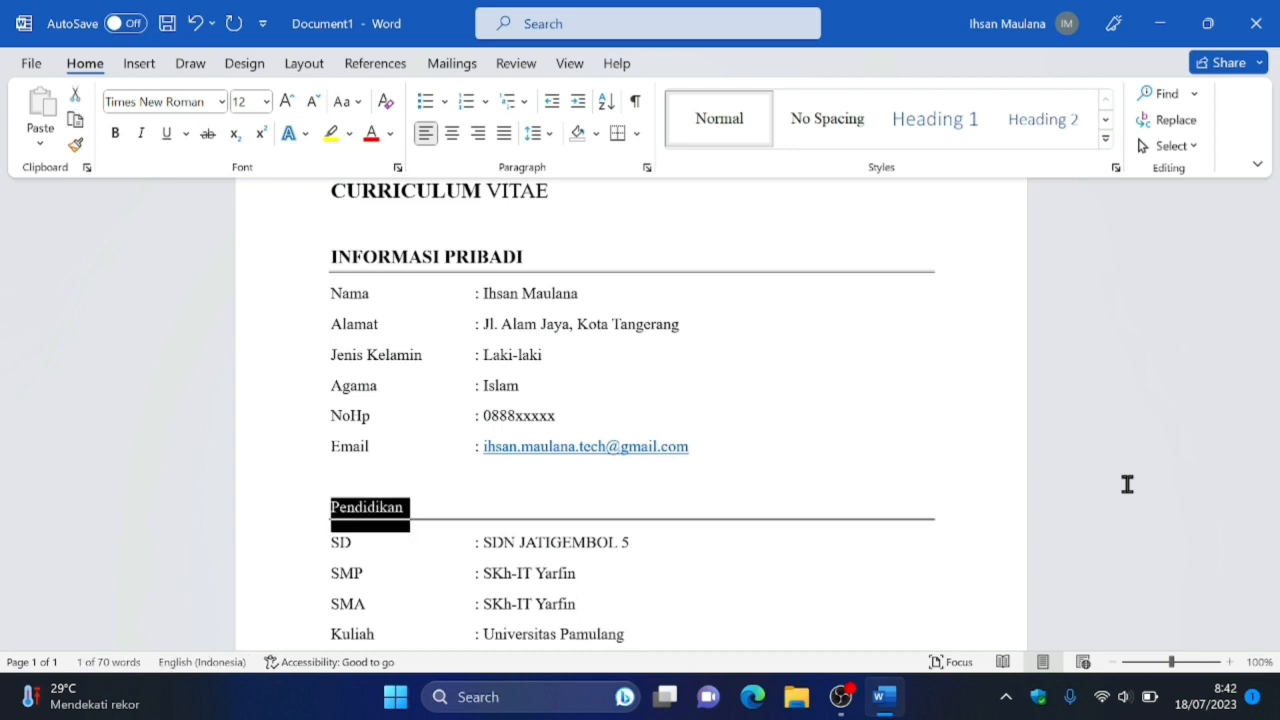
pyautogui.press('alt')
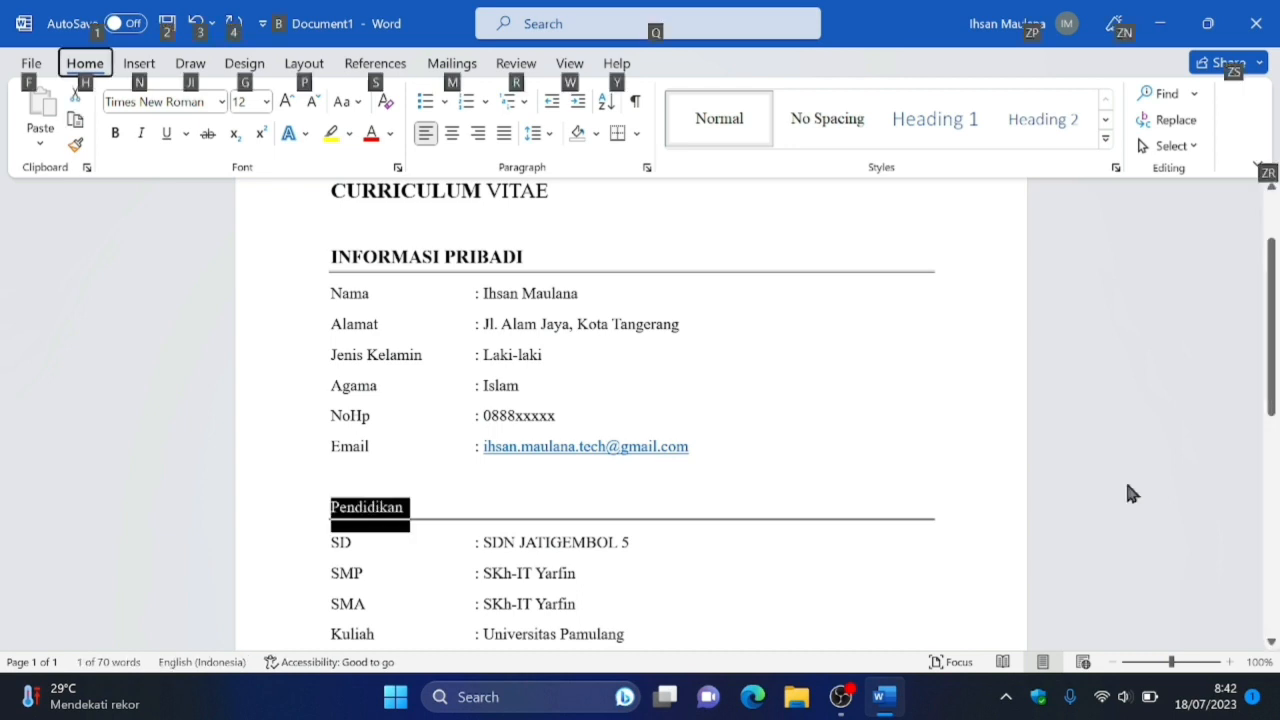
pyautogui.press('Tab')
pyautogui.press('Tab')
pyautogui.press('Tab')
pyautogui.press('Tab')
pyautogui.press('Tab')
pyautogui.press('Tab')
pyautogui.press('Tab')
pyautogui.press('Tab')
pyautogui.press('Tab')
pyautogui.press('Tab')
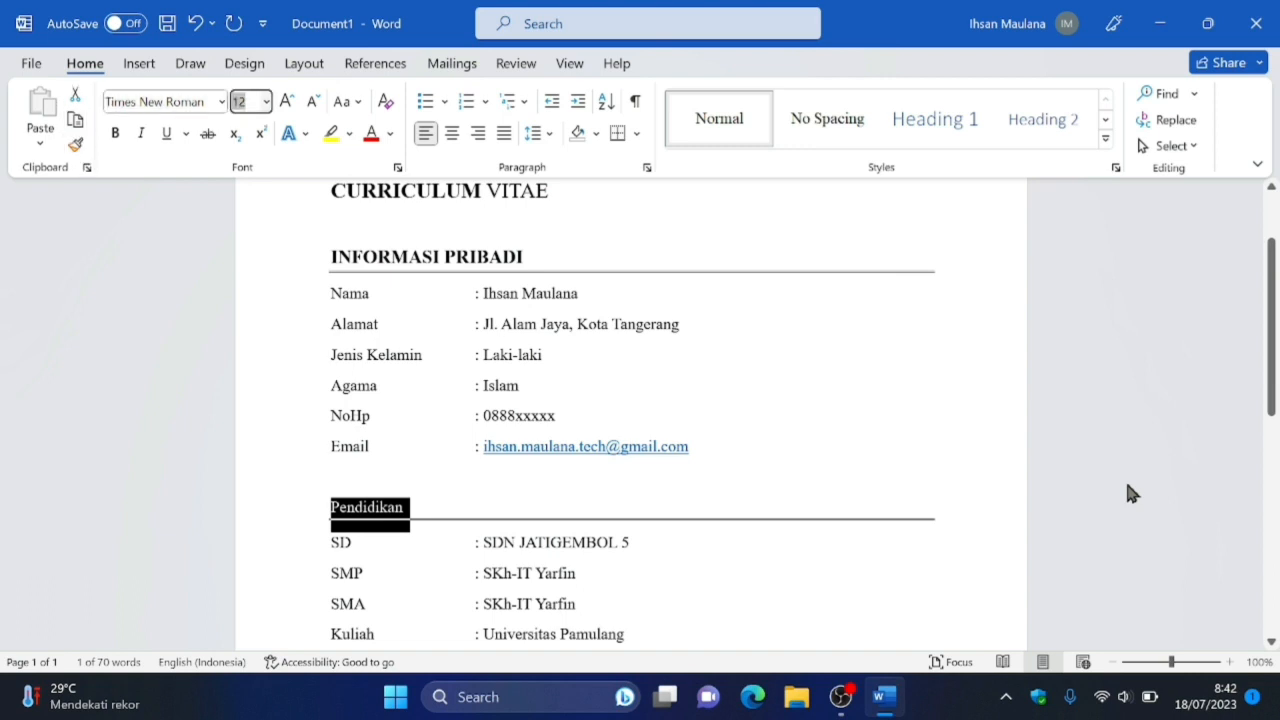
pyautogui.press('Return')
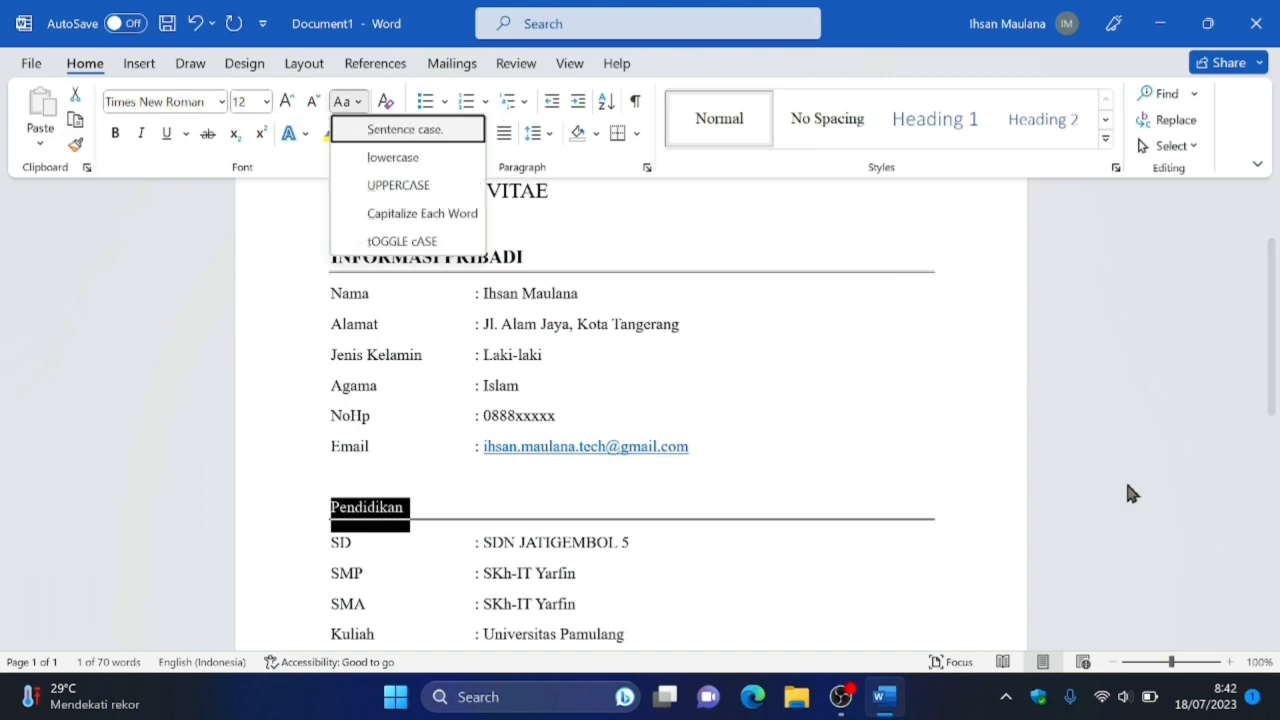
pyautogui.press('Down')
pyautogui.press('Down')
pyautogui.press('Return')
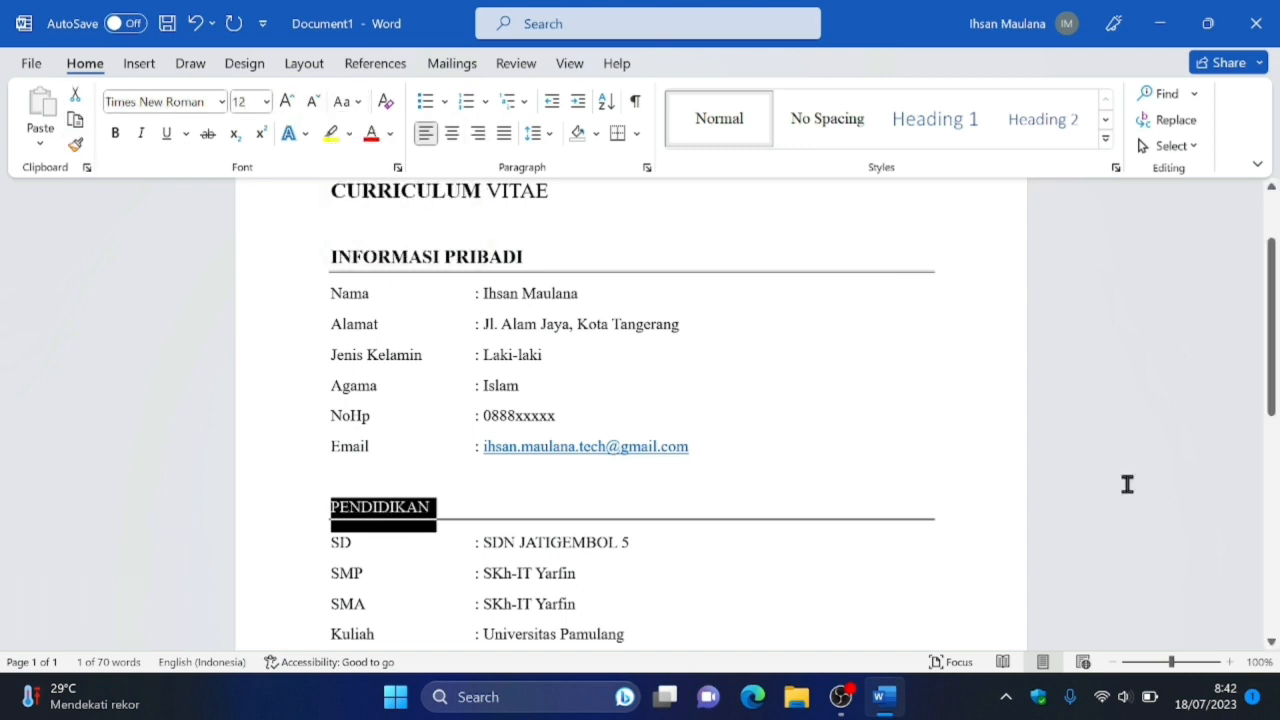
# Make the "PENDIDIKAN" heading bold and set its font size to 14.
pyautogui.hotkey('ctrl', 'b')
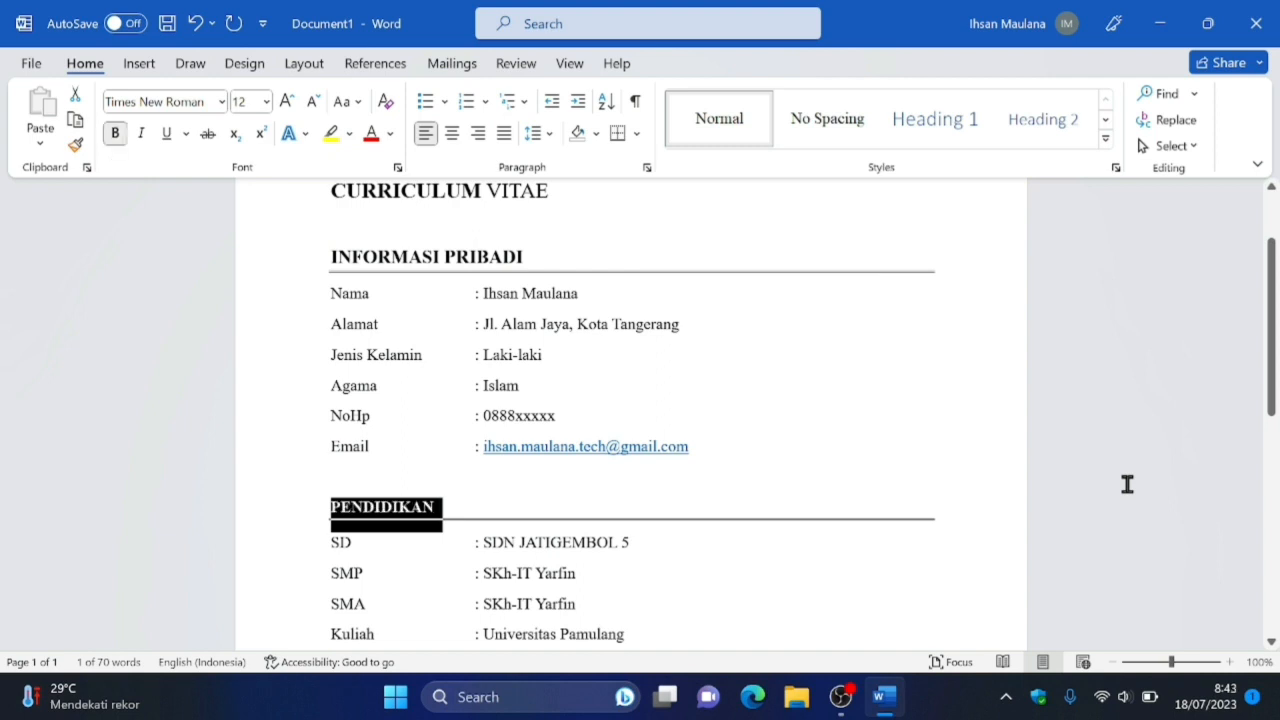
pyautogui.press('F12')
pyautogui.press('Escape')
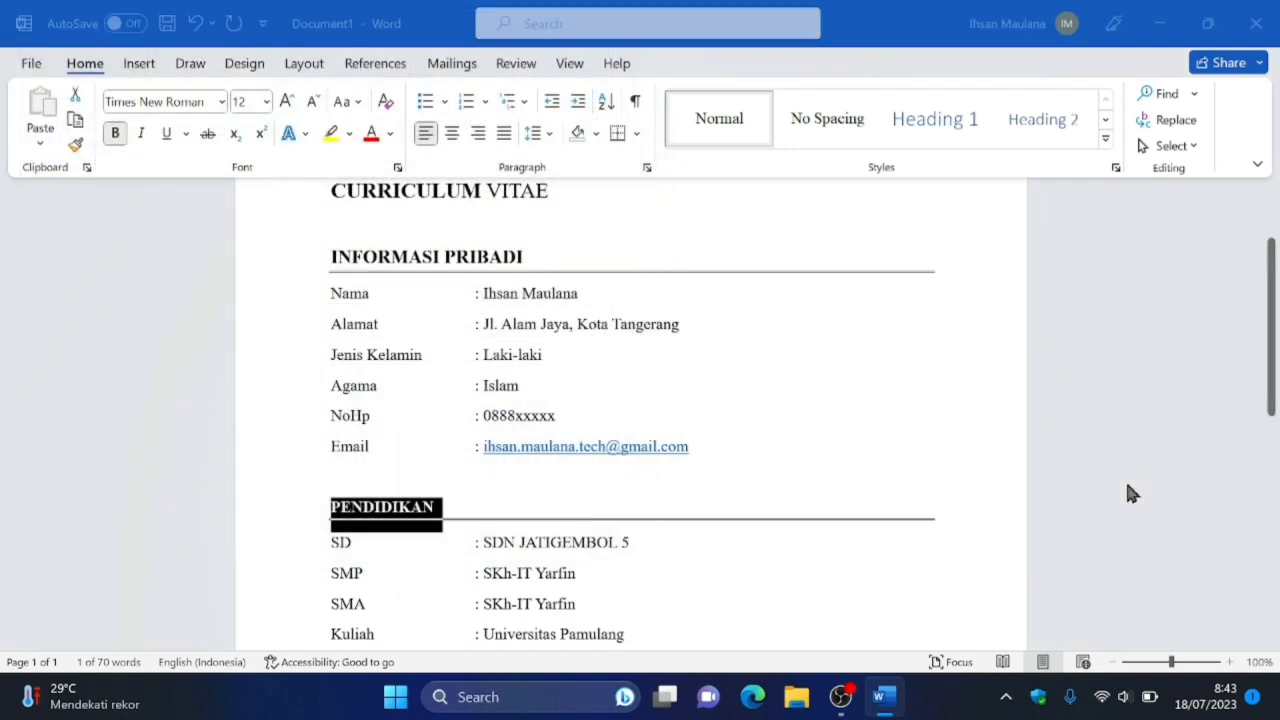
pyautogui.hotkey('ctrl', 'd')
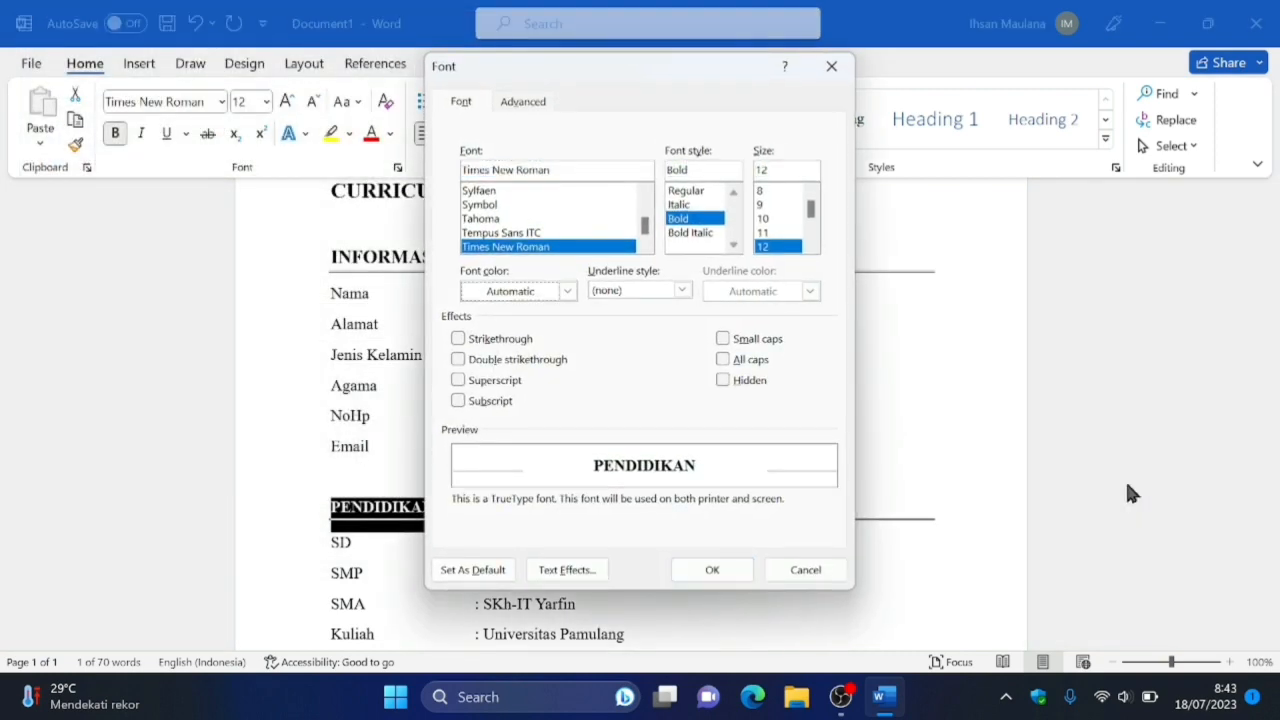
pyautogui.write('14')
pyautogui.press('Return')
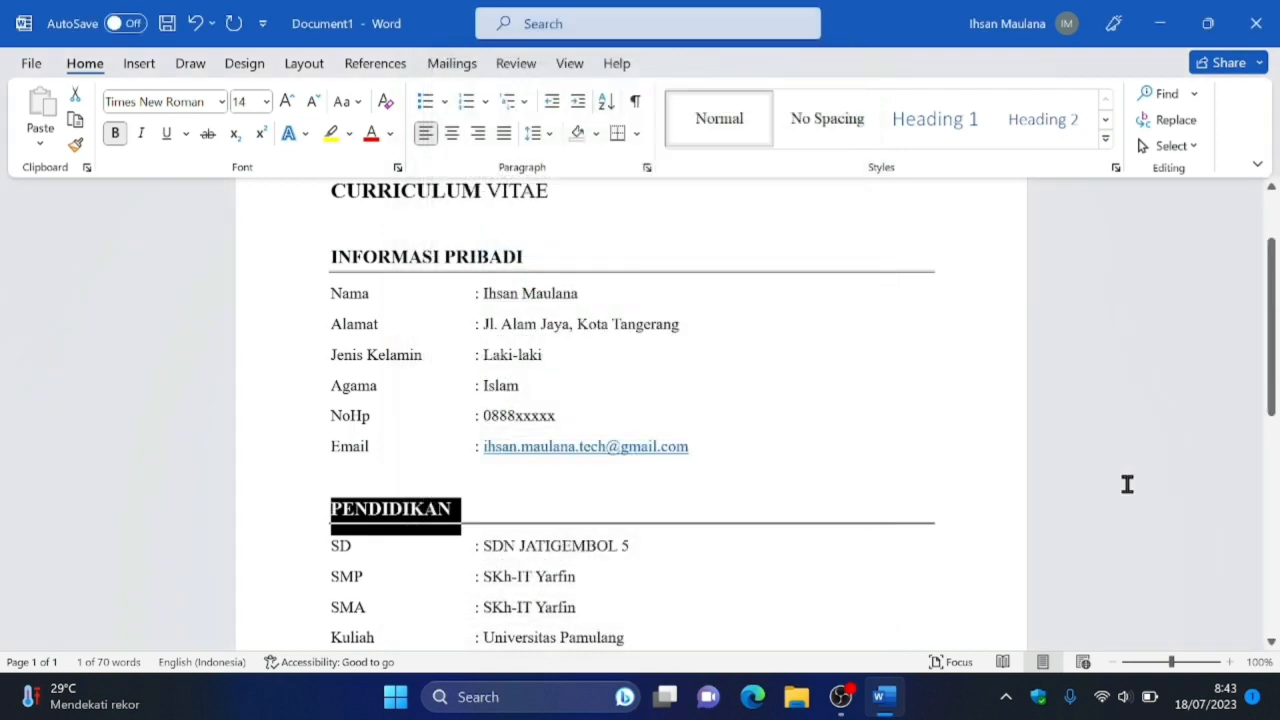
# Look over the document from its title to the "Pengalaman" section to check the section headings.
pyautogui.press('Down')
pyautogui.press('Down')
pyautogui.press('Down')
pyautogui.press('Down')
pyautogui.press('Down')
pyautogui.press('Down')
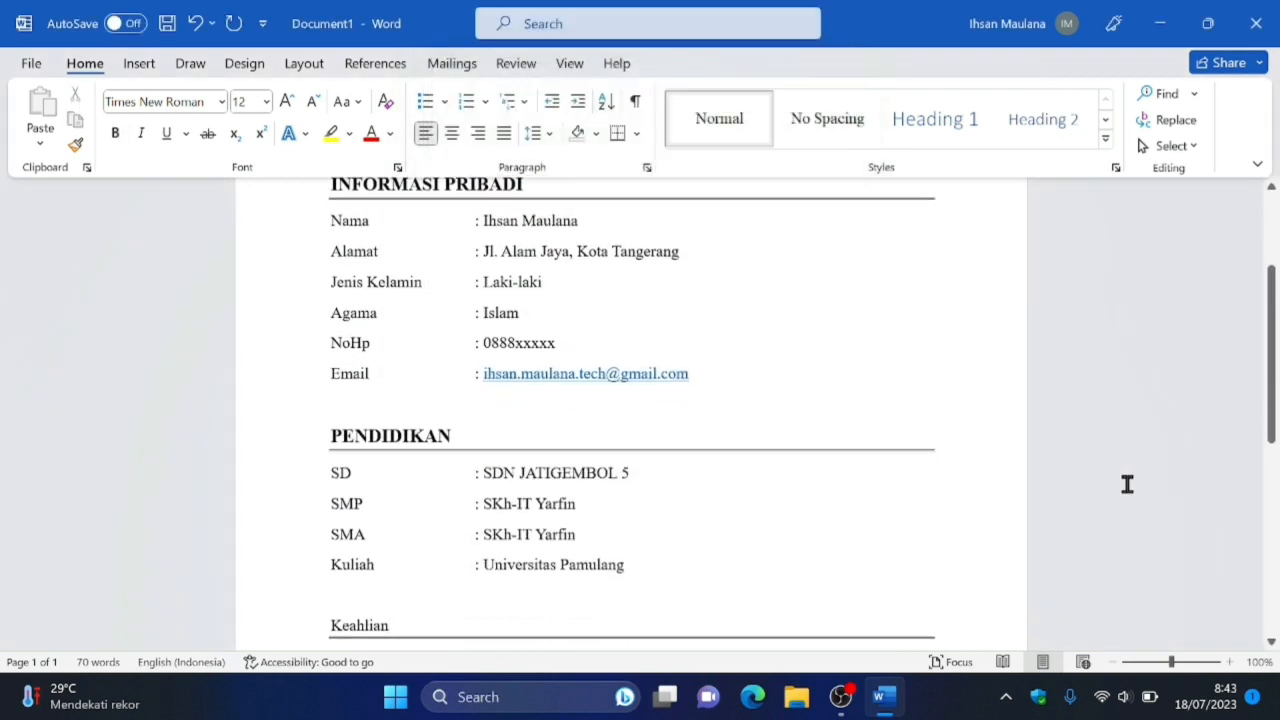
pyautogui.hotkey('ctrl', 'Home')
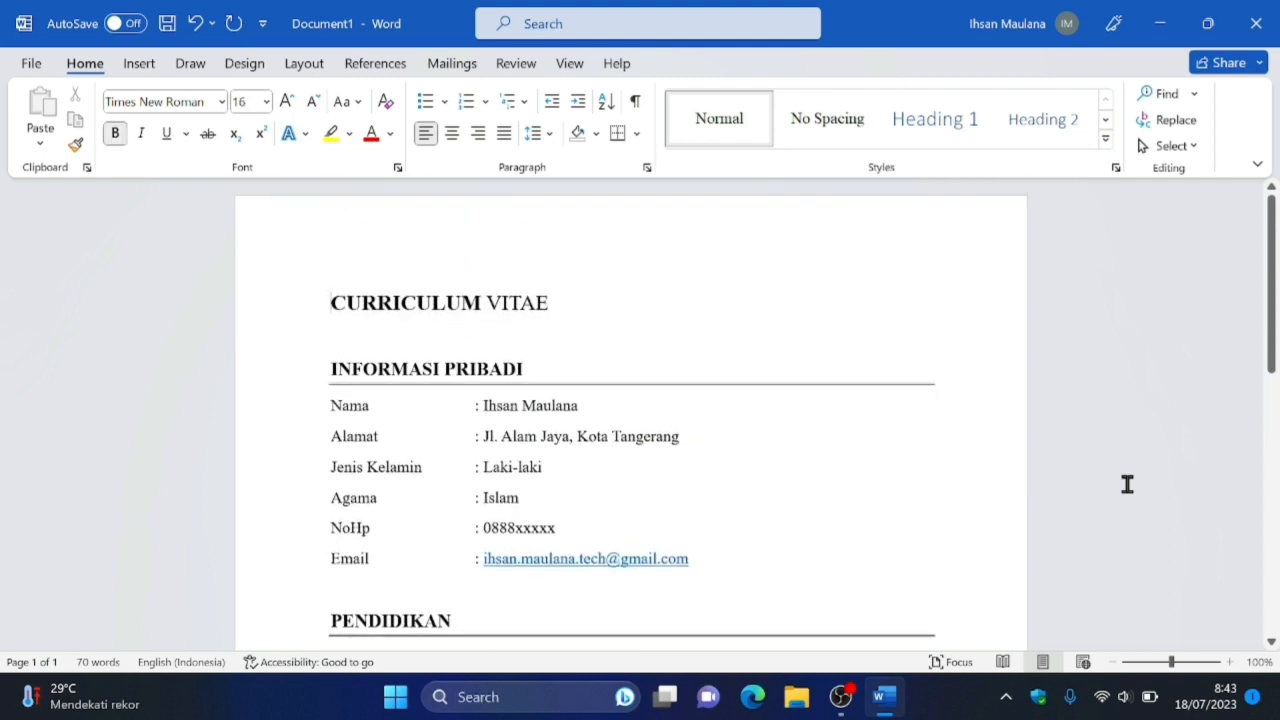
pyautogui.hotkey('ctrl', 'End')
pyautogui.press('Up')
pyautogui.press('Up')
# Change the case of the "Keahlian" heading to UPPERCASE.
pyautogui.press('Up')
pyautogui.press('Up')
pyautogui.press('Up')
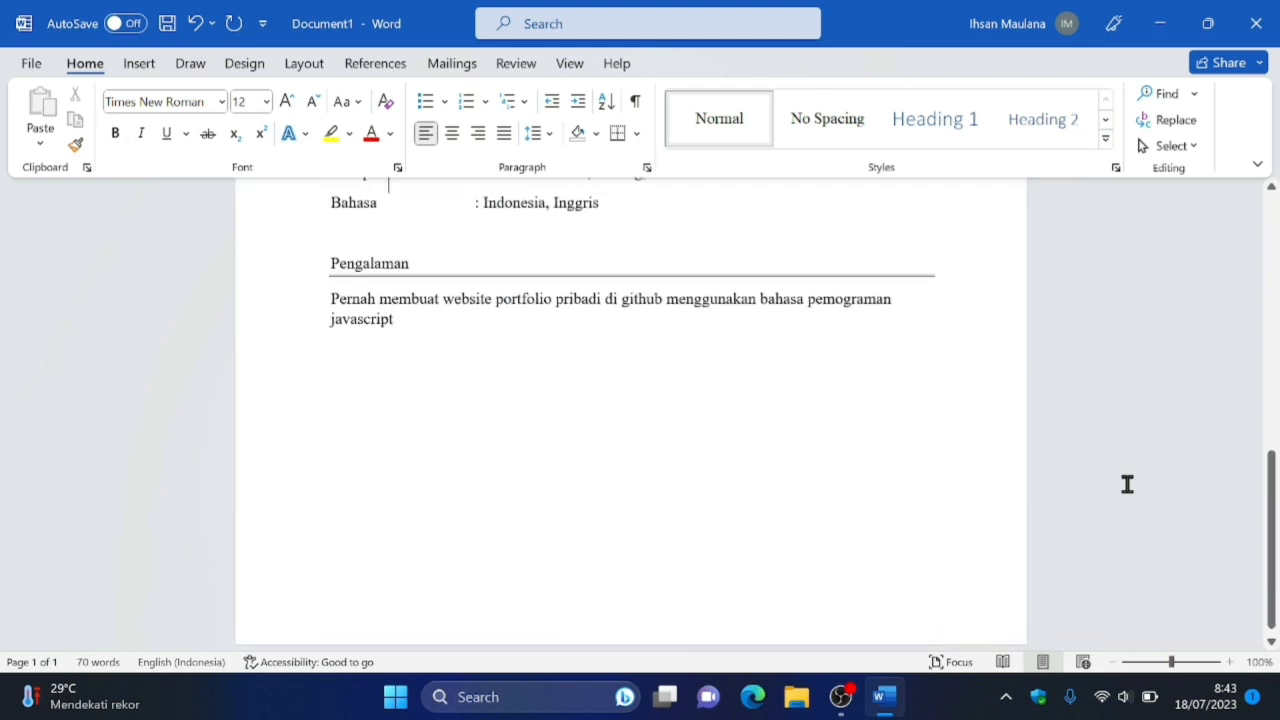
pyautogui.press('Up')
pyautogui.press('Up')
pyautogui.press('Up')
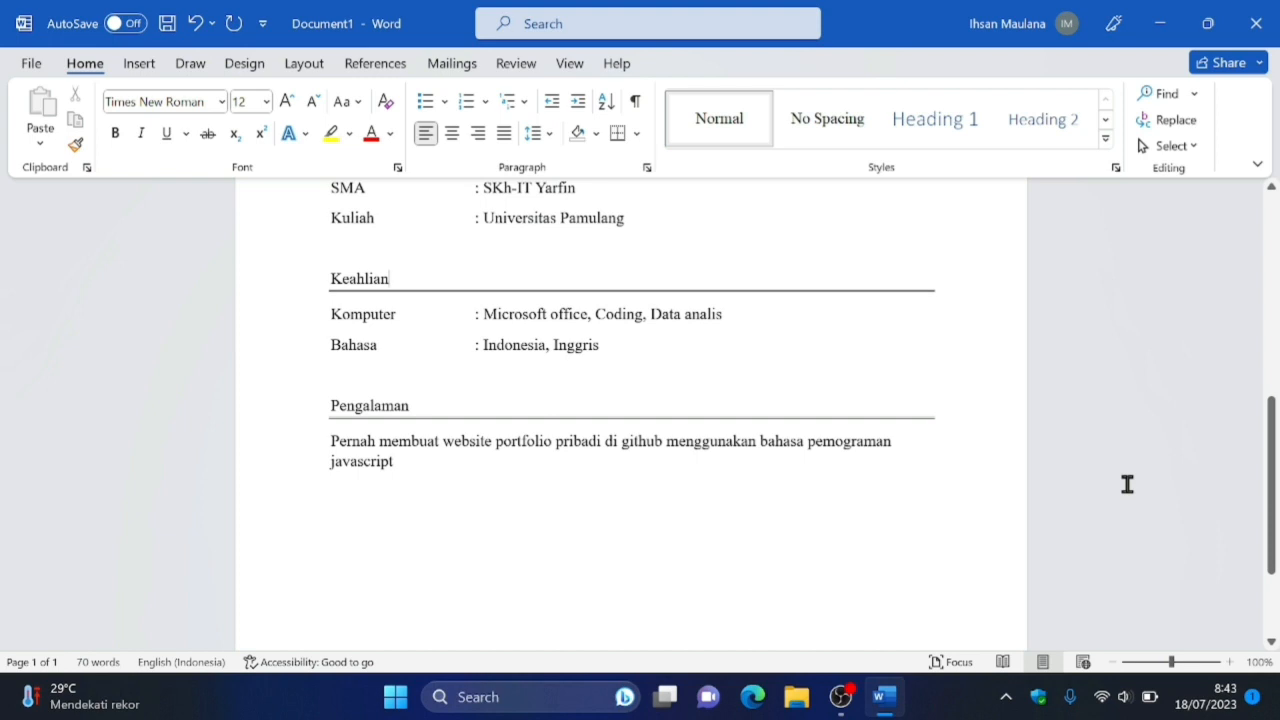
pyautogui.press('Home')
pyautogui.hotkey('shift', 'Down')
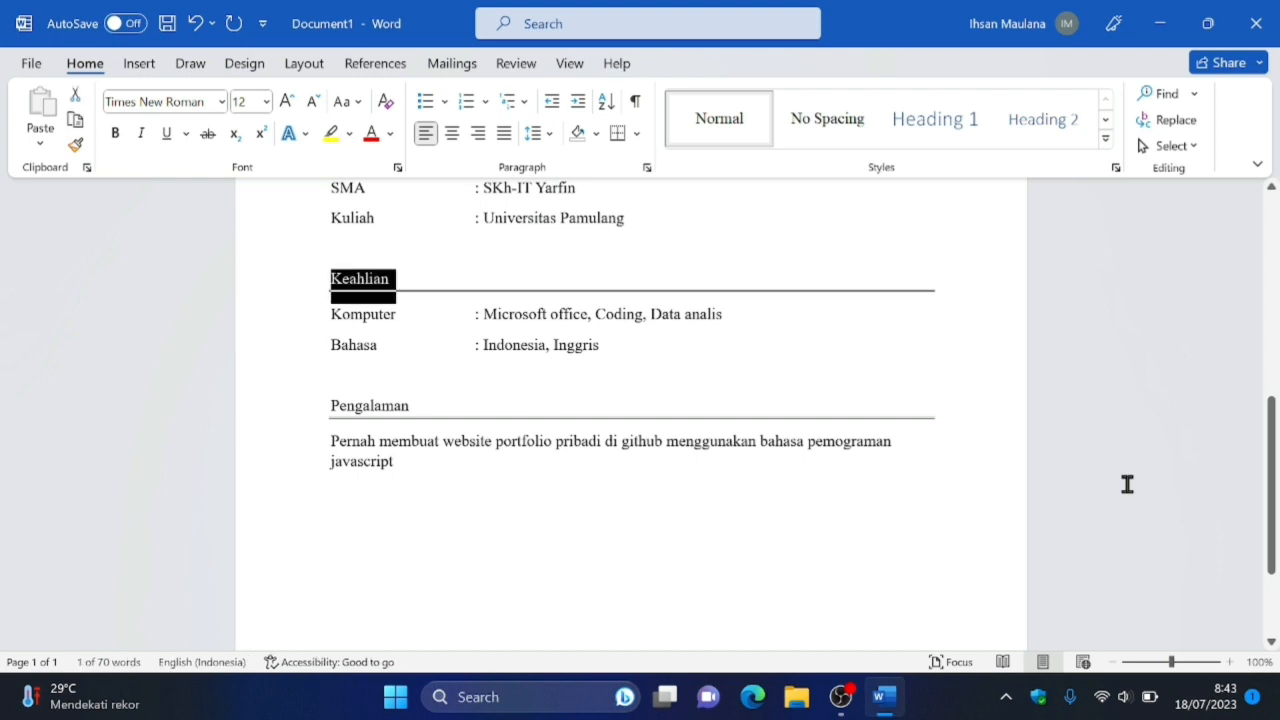
pyautogui.hotkey('ctrl', 'c')
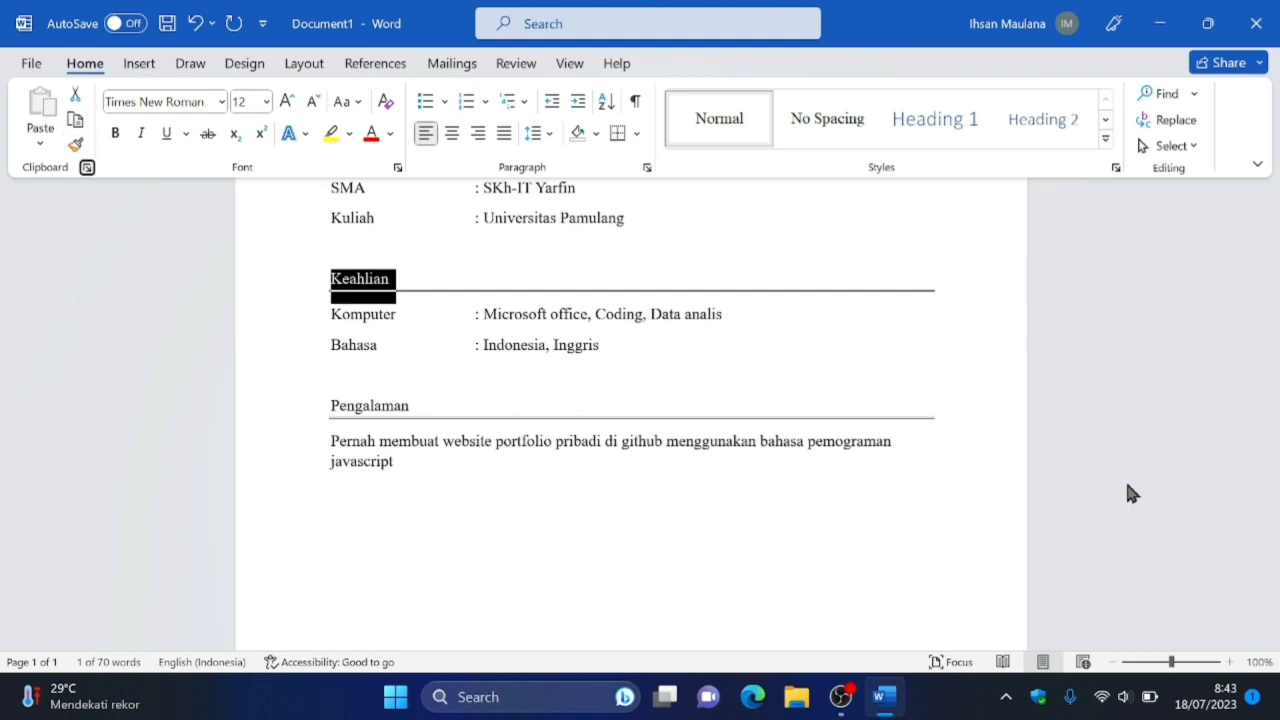
pyautogui.press('Tab')
pyautogui.press('Tab')
pyautogui.press('Tab')
pyautogui.press('Tab')
pyautogui.press('Tab')
pyautogui.press('Return')
pyautogui.press('Down')
pyautogui.press('Down')
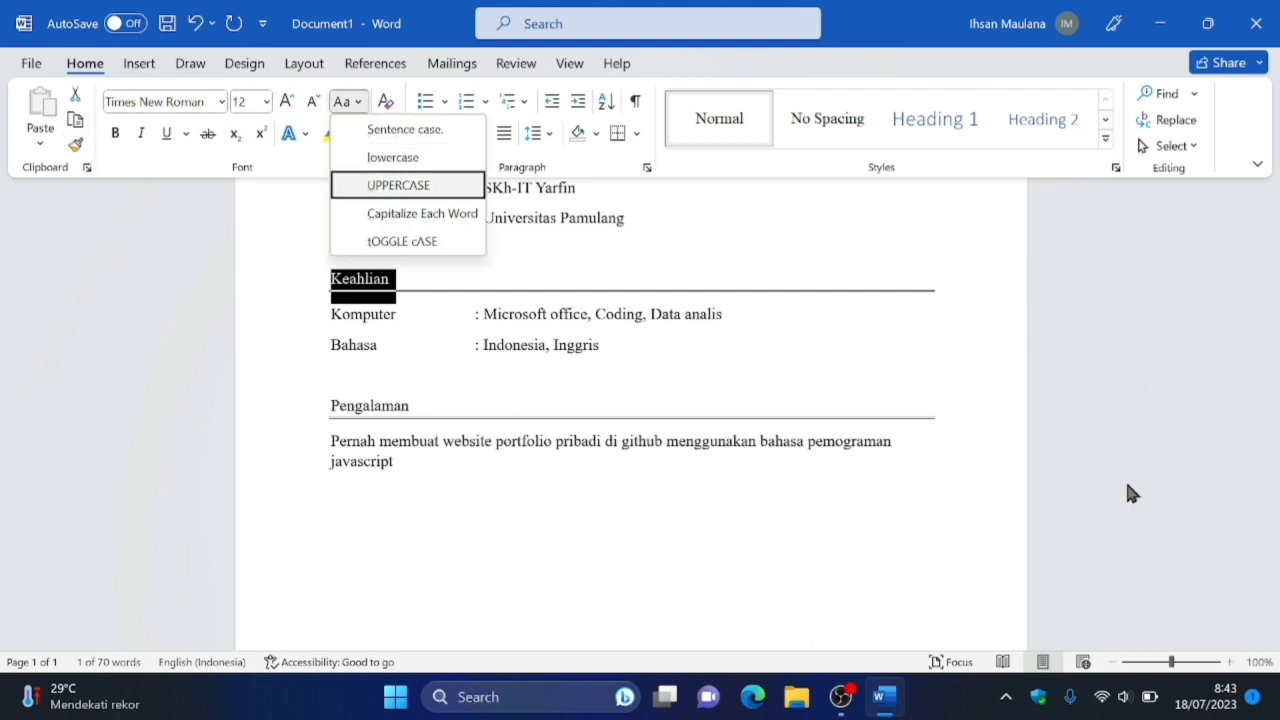
pyautogui.press('Return')
# Make the "KEAHLIAN" heading bold and set its font size to 14.
pyautogui.hotkey('ctrl', 'b')
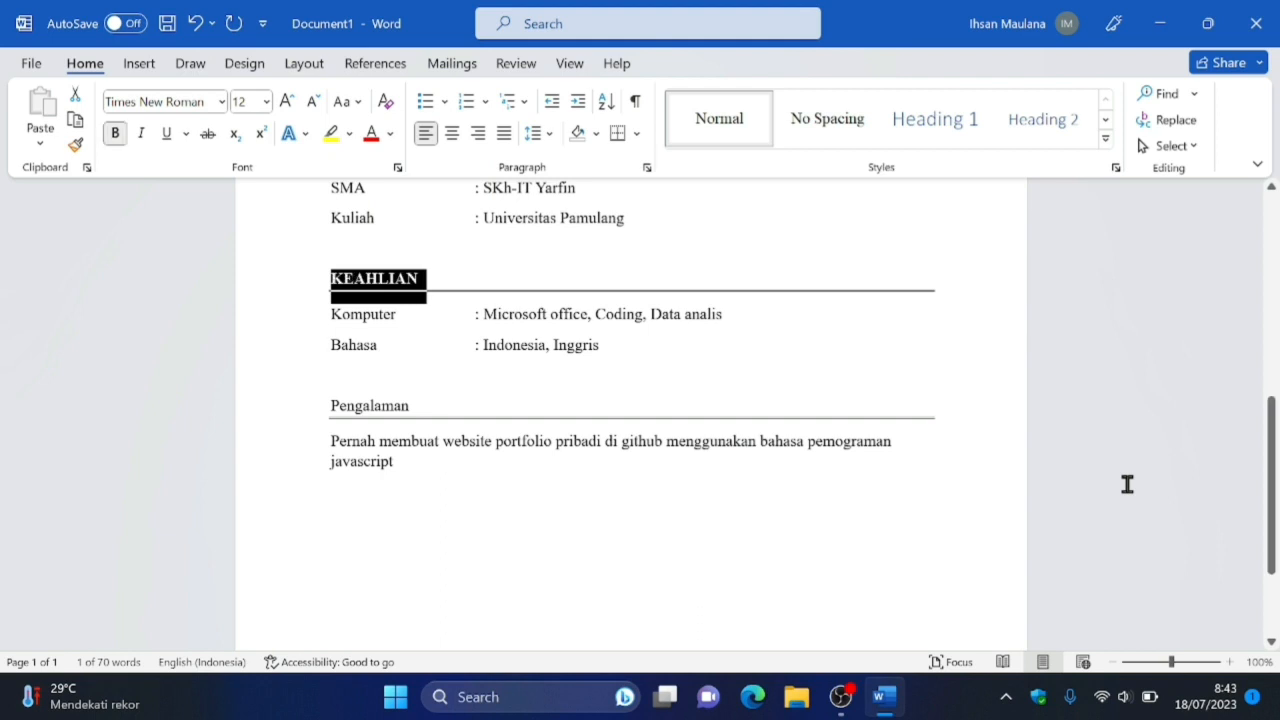
pyautogui.hotkey('ctrl', 'd')
pyautogui.press('Tab')
pyautogui.press('Tab')
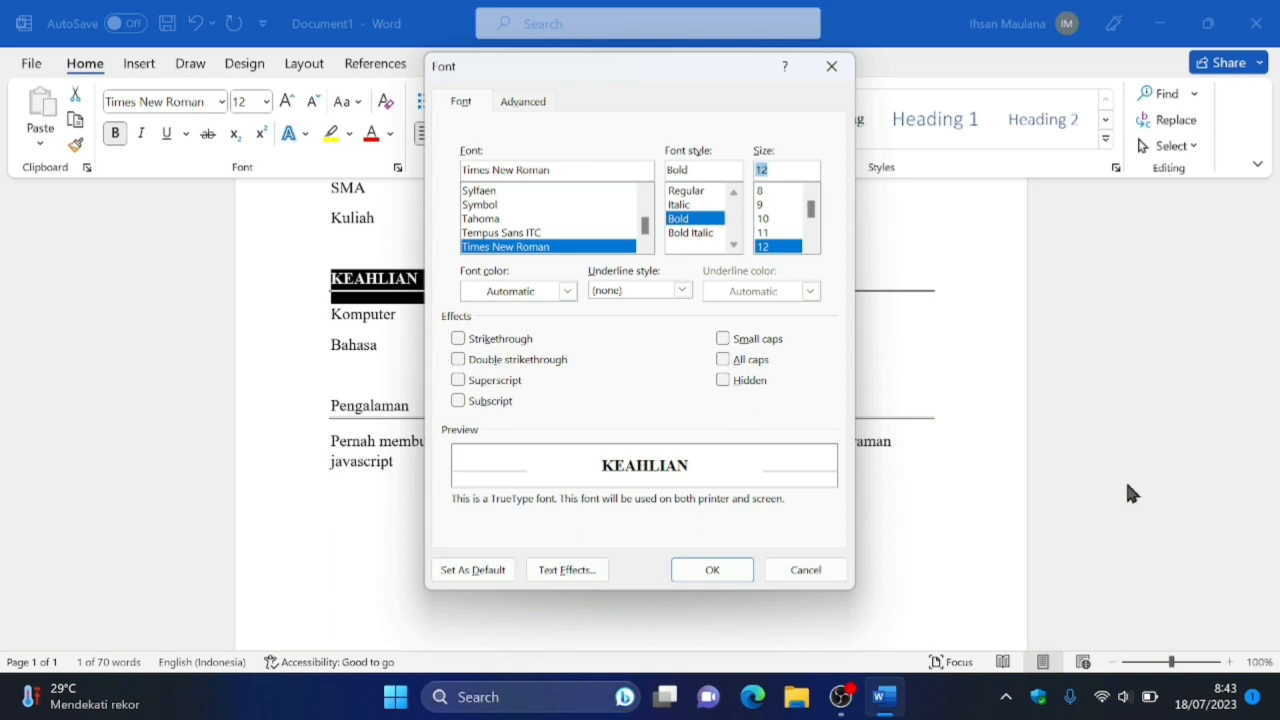
pyautogui.press('Down')
pyautogui.press('Return')
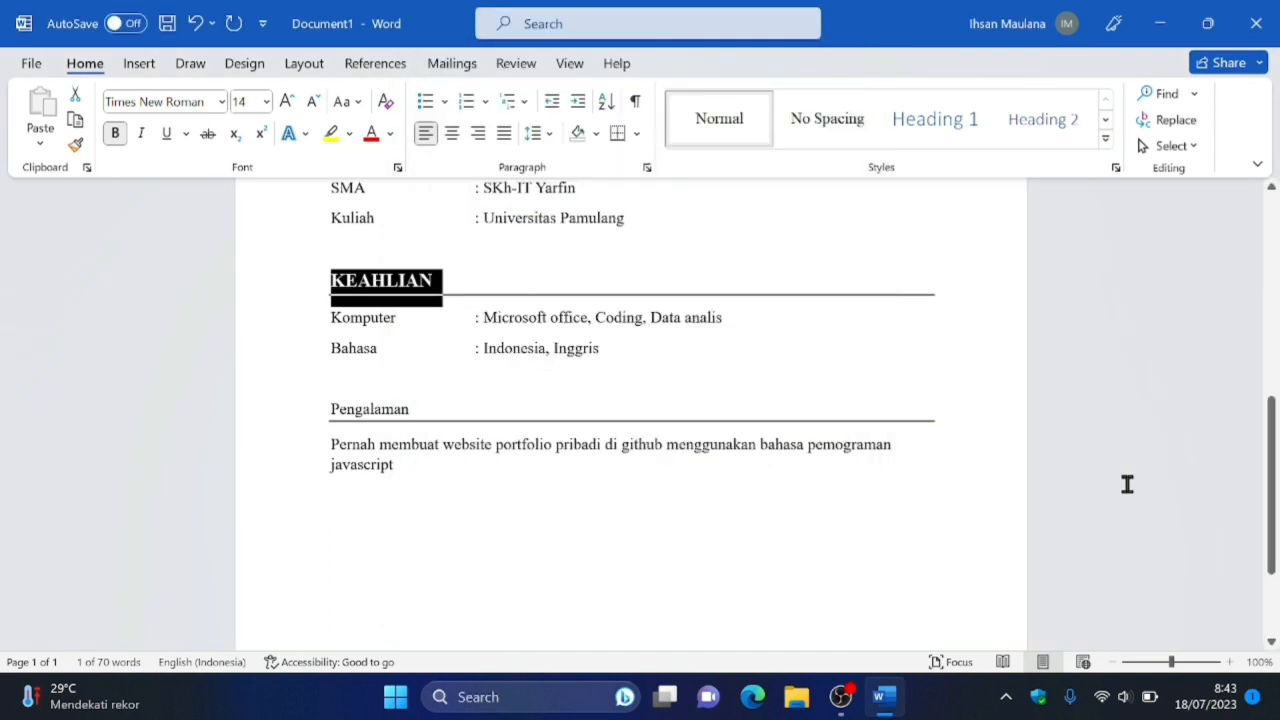
pyautogui.click(1127, 484)
# Change the case of the "Pengalaman" heading to UPPERCASE.
pyautogui.press('Down')
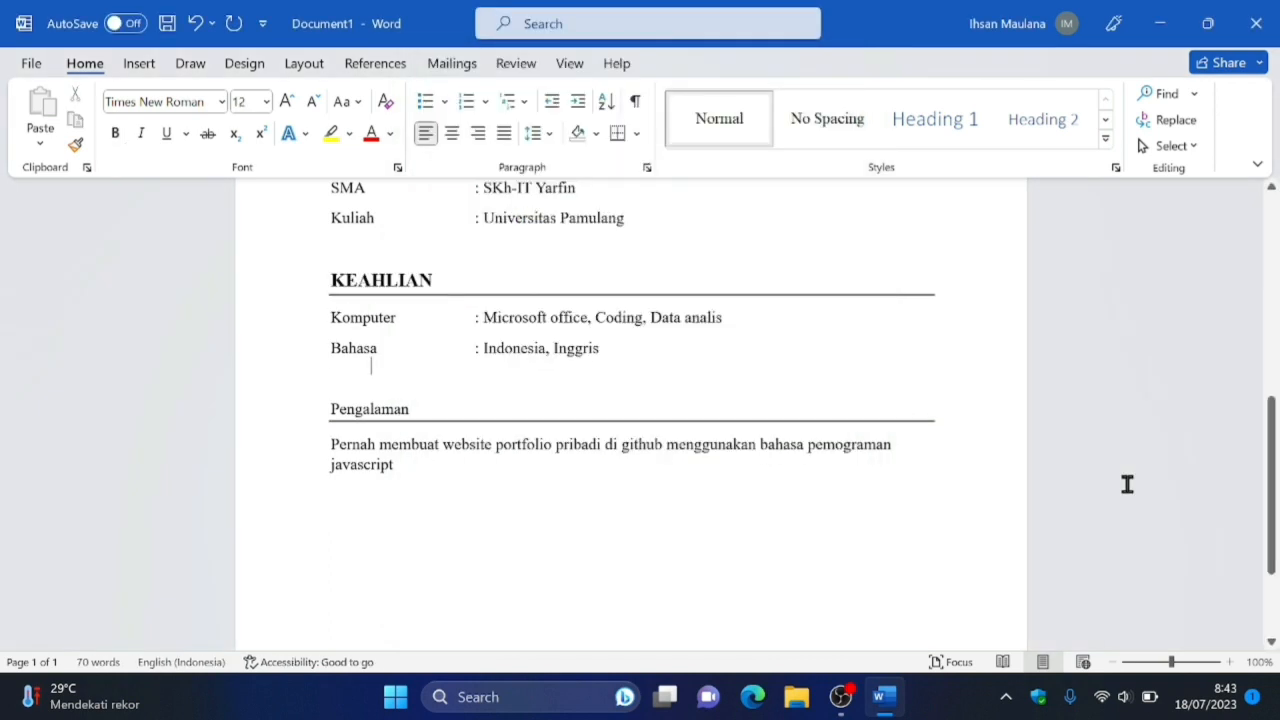
pyautogui.press('Down')
pyautogui.press('Down')
pyautogui.hotkey('shift', 'Home')
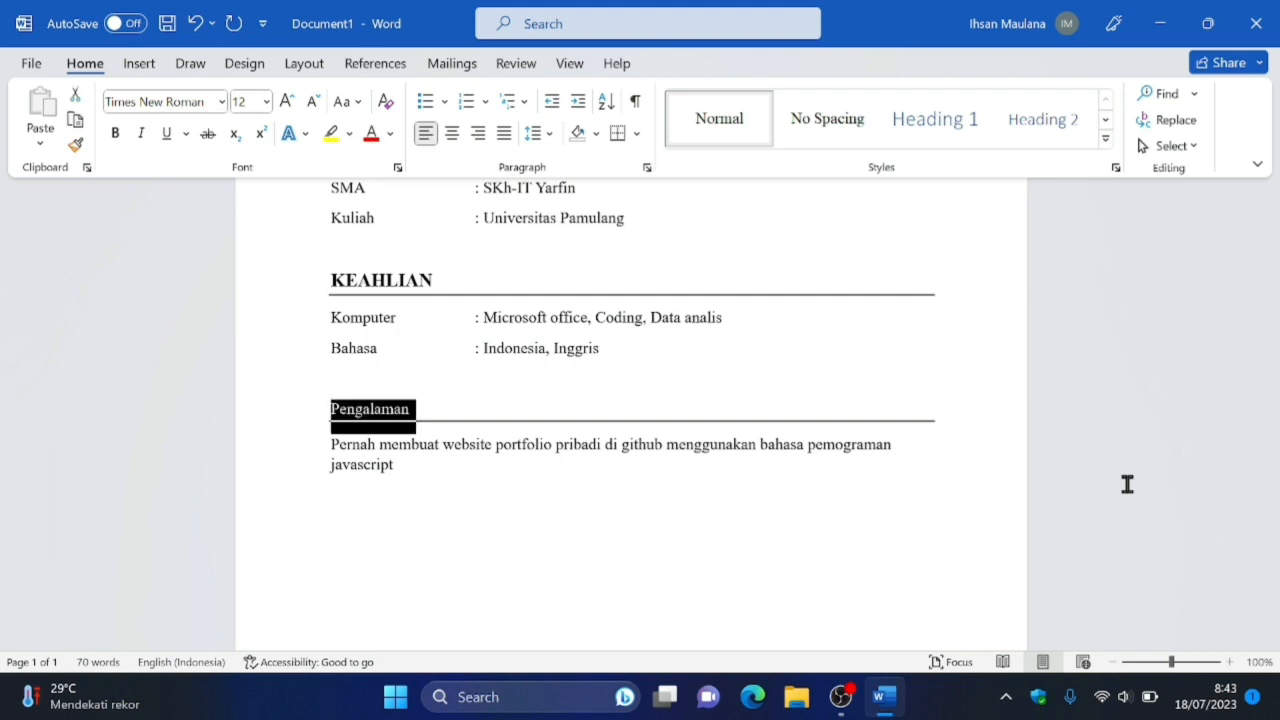
pyautogui.press('alt')
pyautogui.press('Tab')
pyautogui.press('Tab')
pyautogui.press('Tab')
pyautogui.press('Tab')
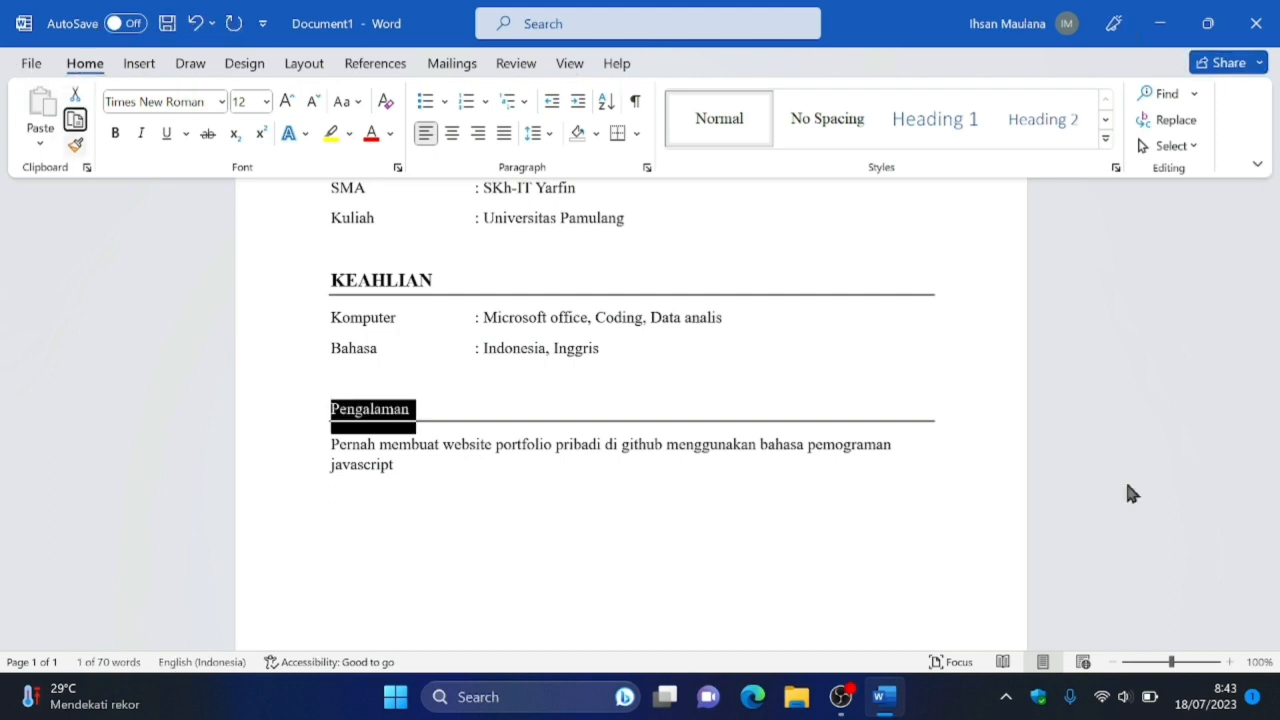
pyautogui.press('Tab')
pyautogui.press('Tab')
pyautogui.press('Tab')
pyautogui.press('Tab')
pyautogui.press('Tab')
pyautogui.press('Tab')
pyautogui.press('Tab')
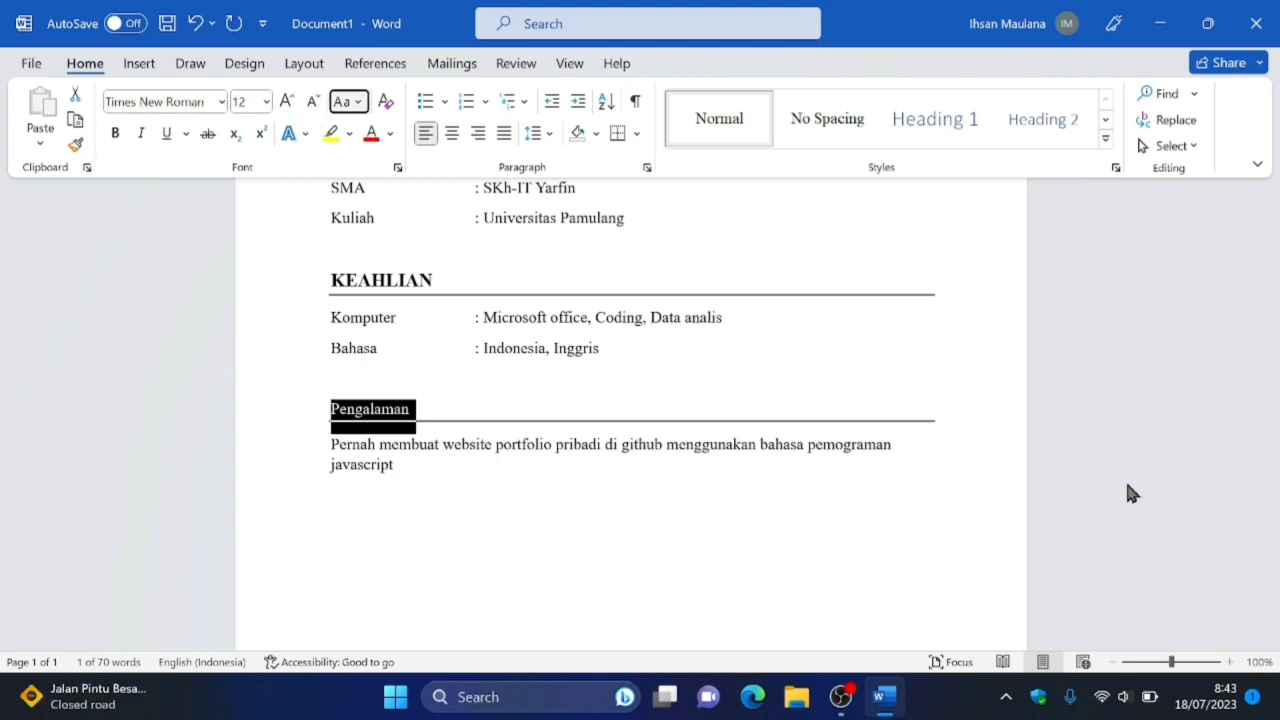
pyautogui.press('Return')
pyautogui.press('Down')
pyautogui.press('Down')
pyautogui.press('Return')
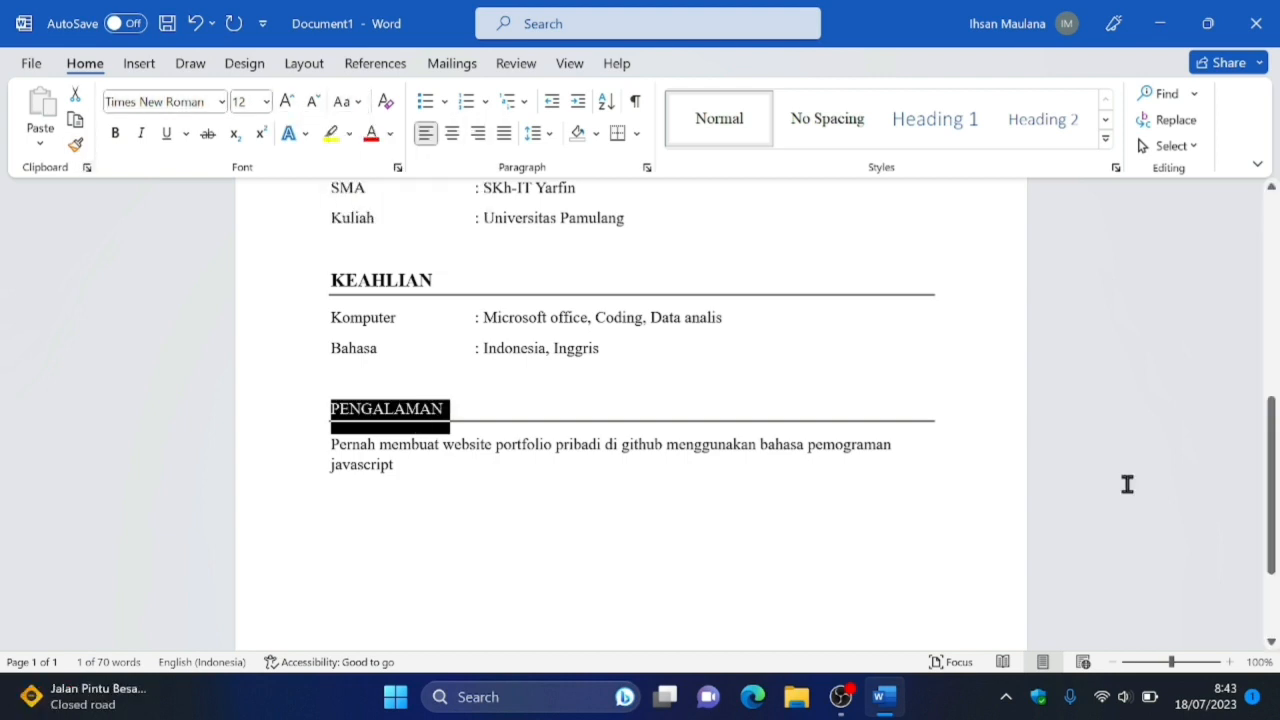
# Make the "PENGALAMAN" heading bold and set its font size to 14.
pyautogui.hotkey('ctrl', 'b')
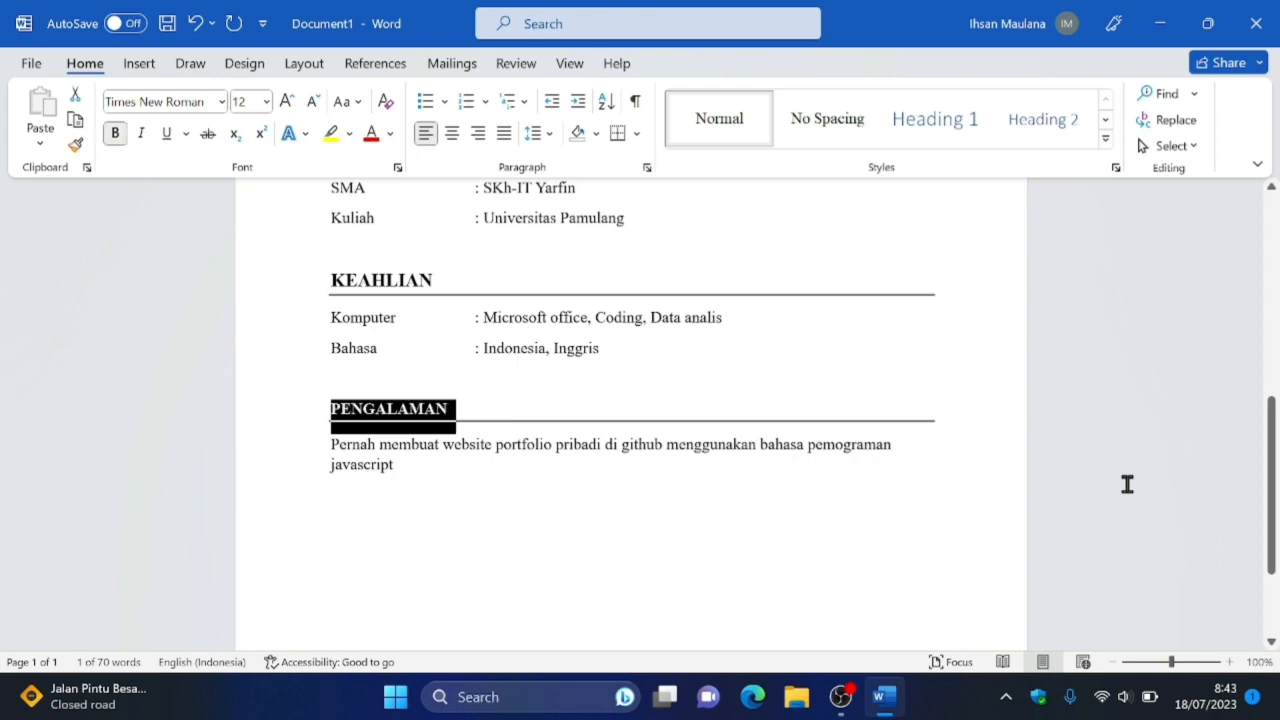
pyautogui.hotkey('ctrl', 'd')
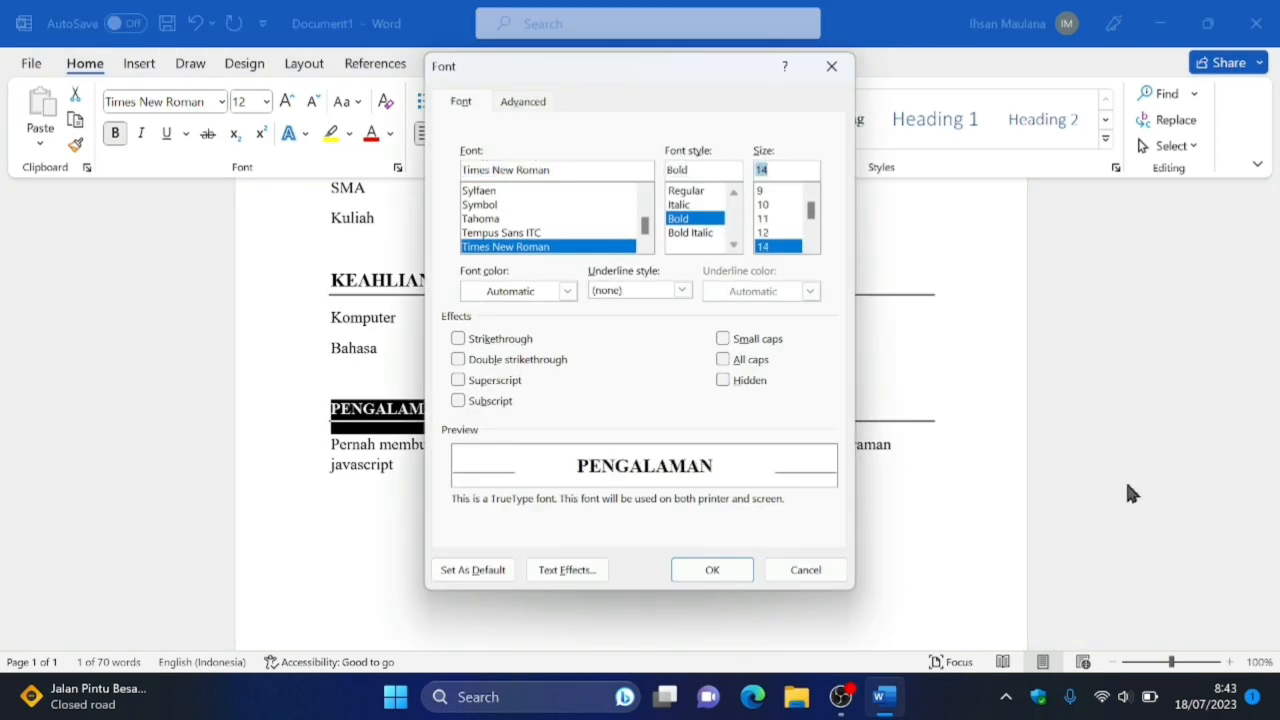
pyautogui.press('Return')
pyautogui.press('Up')
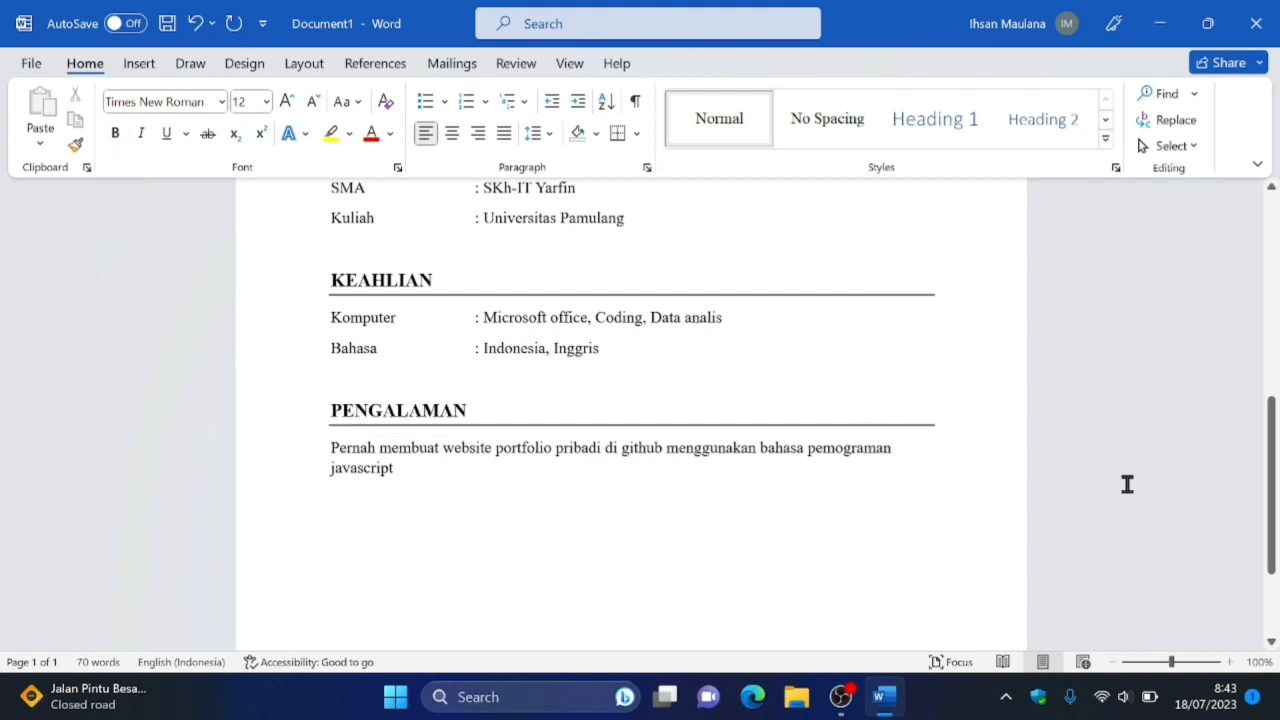
# Look over the document from its title to the "PENGALAMAN" section to check the heading formatting.
pyautogui.scroll(1, 1127, 484)
pyautogui.press('Up')
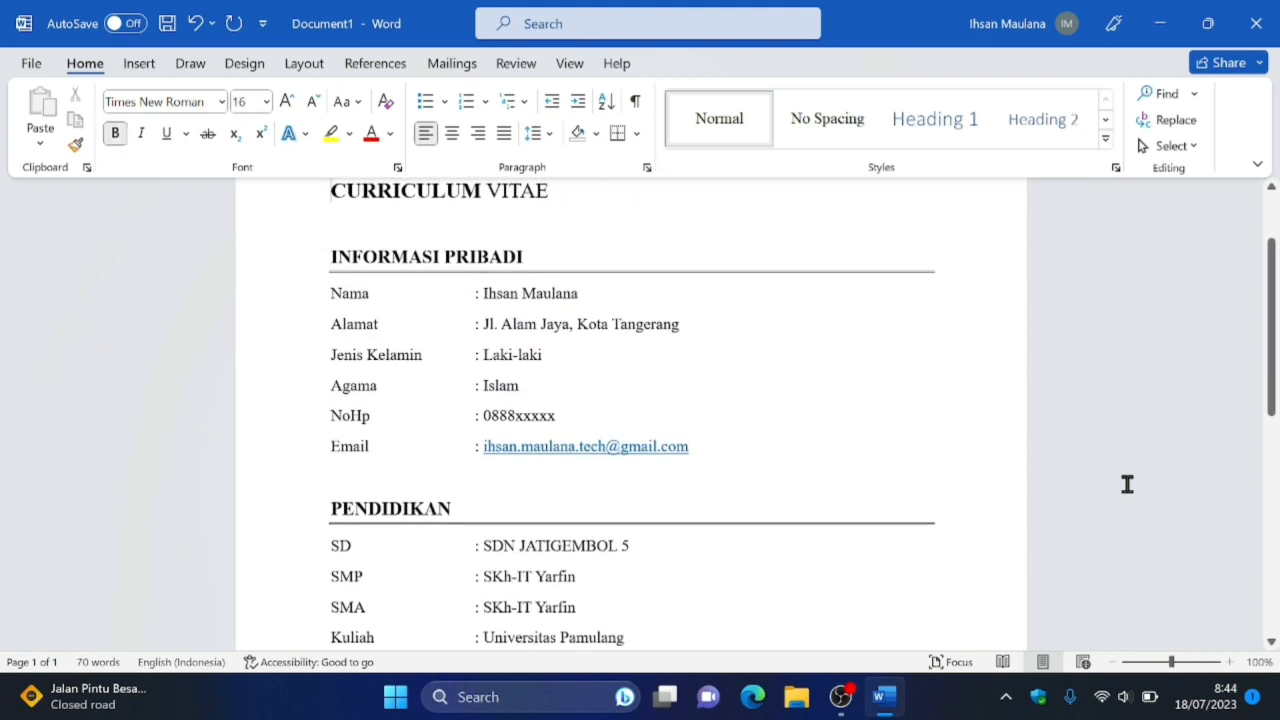
pyautogui.press('Down')
pyautogui.scroll(-3, 1127, 484)
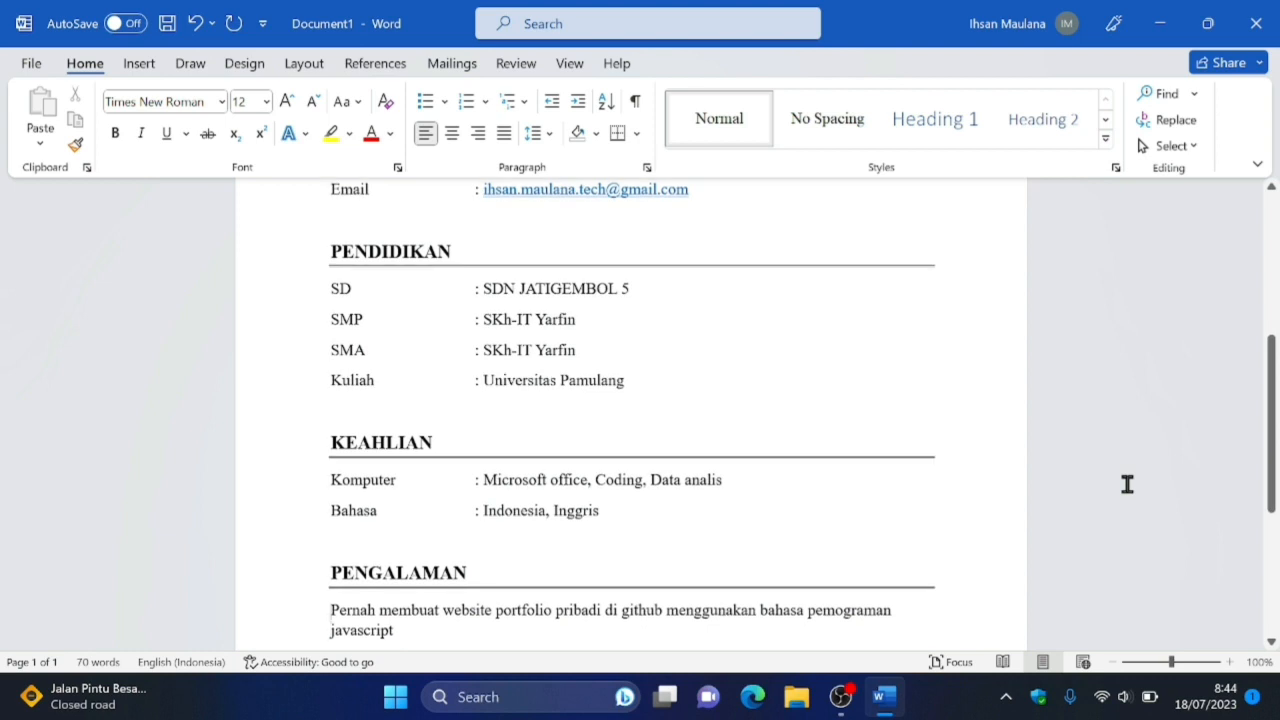
pyautogui.press('Up')
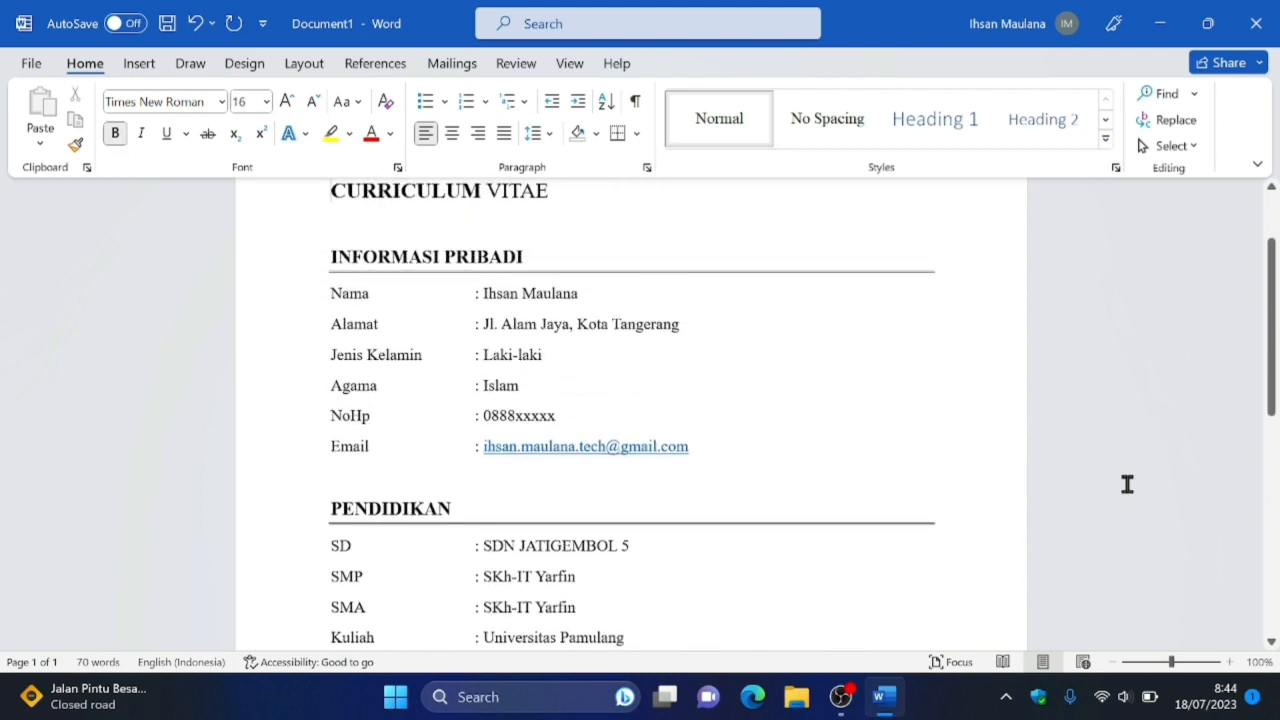
pyautogui.press('Down')
pyautogui.scroll(-3, 1127, 484)
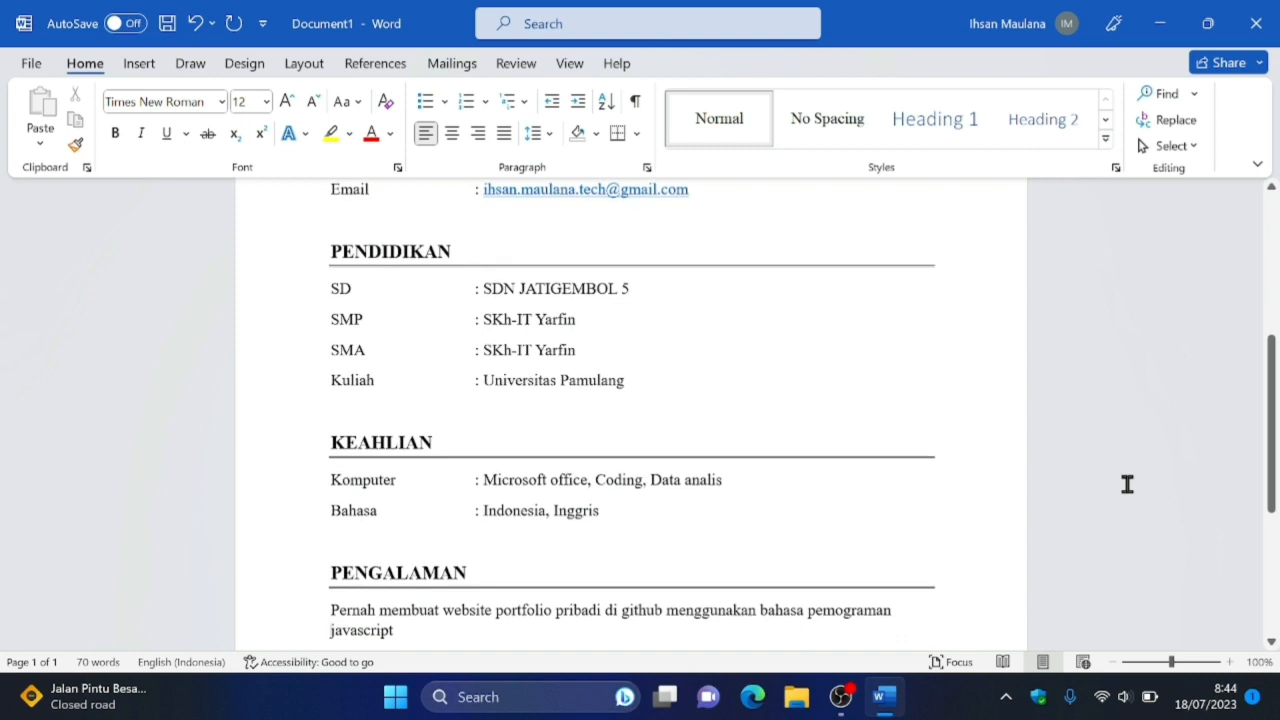
pyautogui.press('Up')
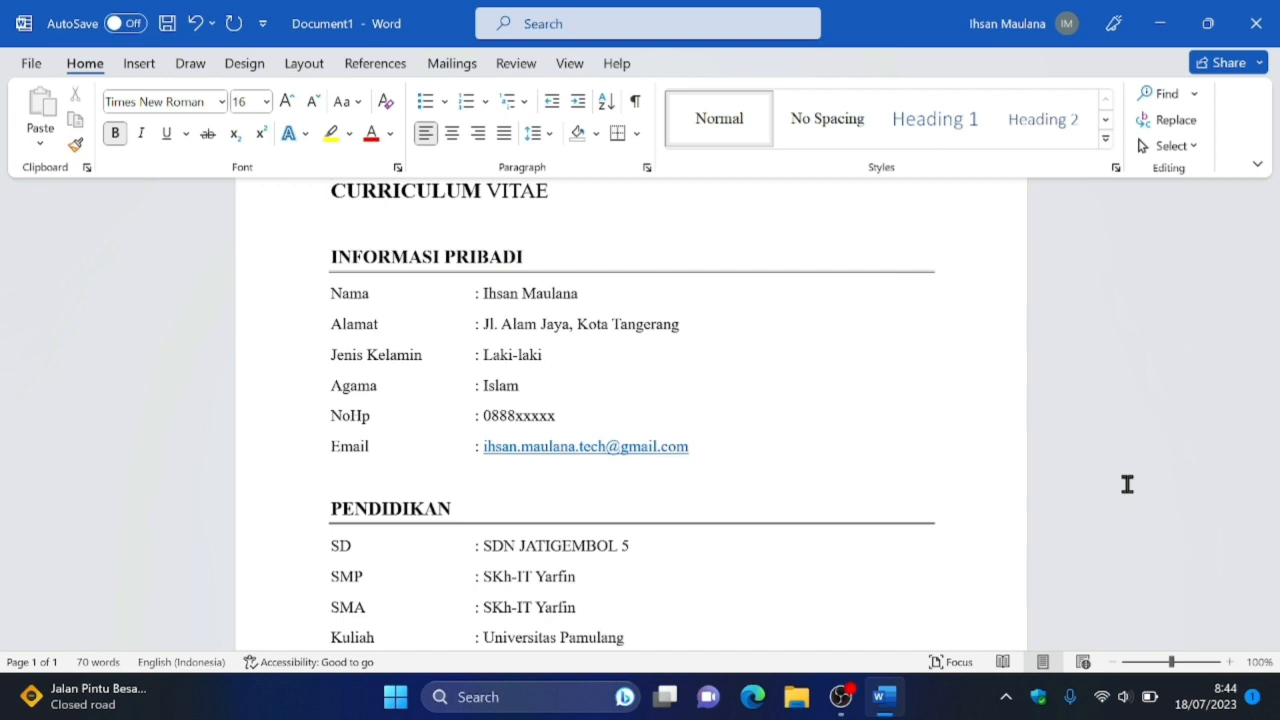
# Start saving the document under a new name and enter "03. Curriculum vitae" as the file name.
pyautogui.press('F12')
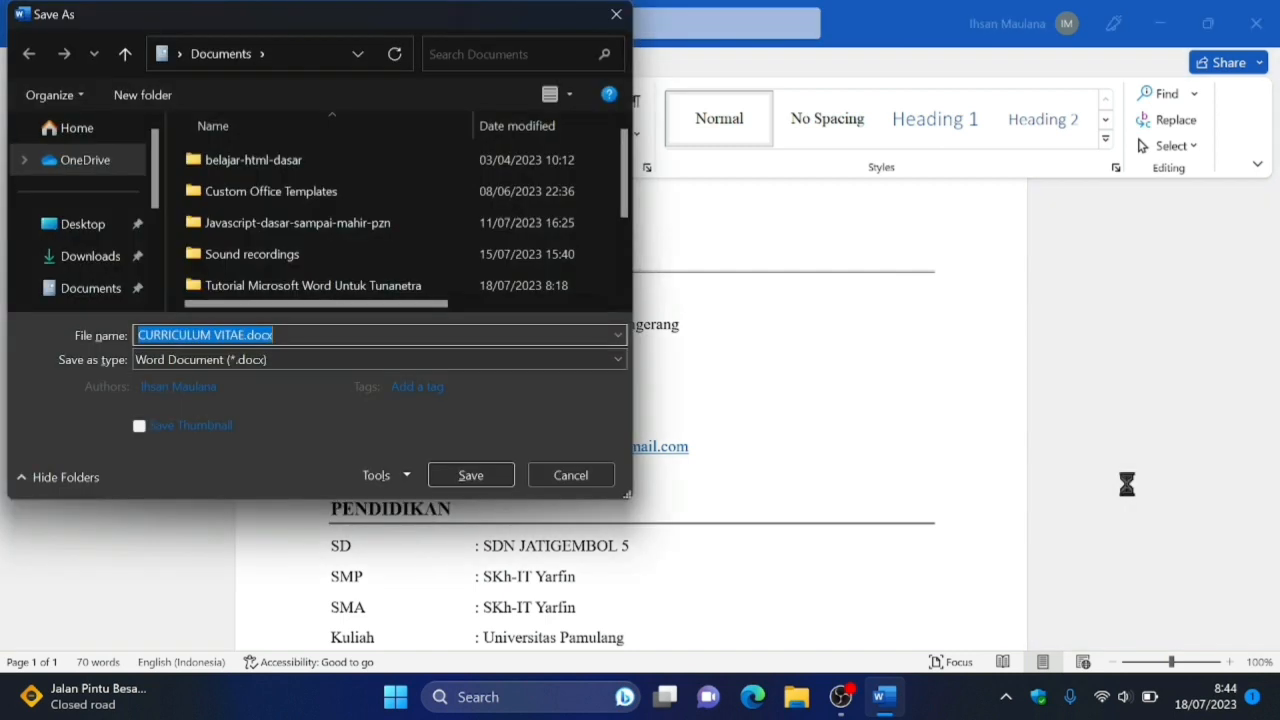
pyautogui.press('BackSpace')
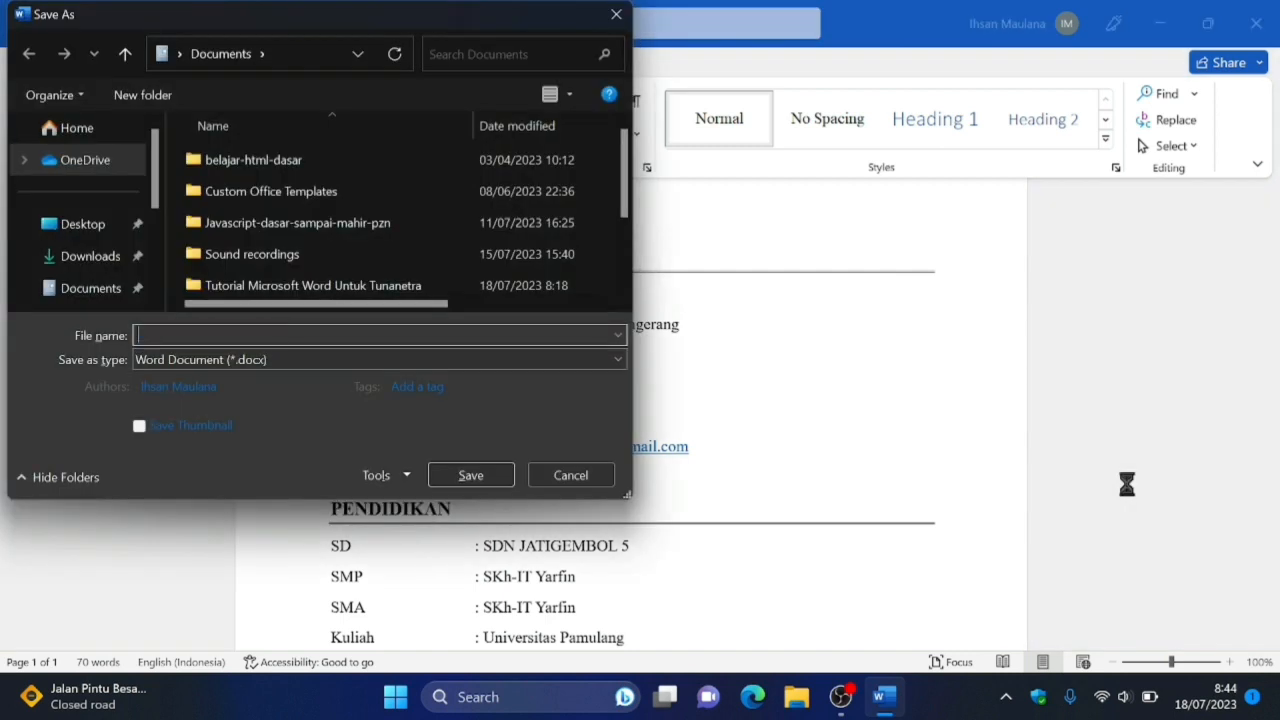
pyautogui.write('-')
pyautogui.press('BackSpace')
pyautogui.write('03. V')
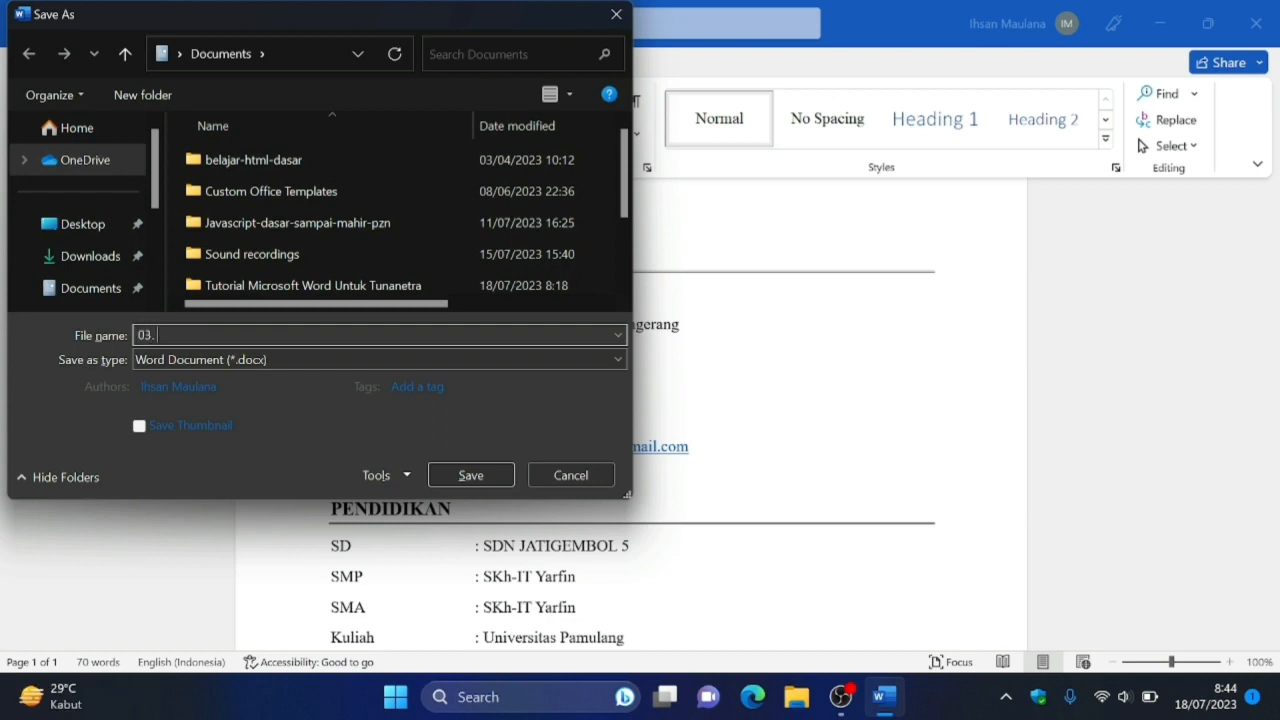
pyautogui.press('BackSpace')
pyautogui.write('Curriculum vitae')
# Choose the "Tutorial Microsoft Word Untuk Tunanetra" folder inside Documents as the save location.
pyautogui.press('Tab')
pyautogui.press('Tab')
pyautogui.press('Tab')
pyautogui.press('Tab')
pyautogui.press('Tab')
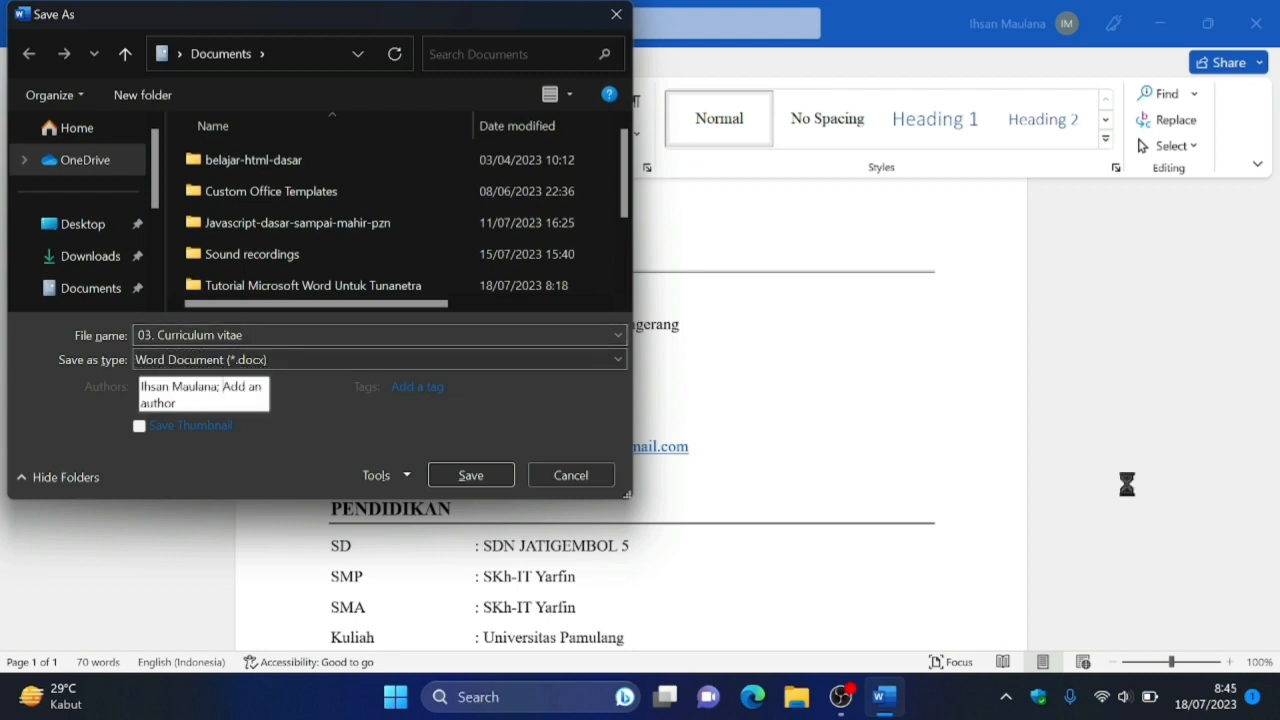
pyautogui.press('Tab')
pyautogui.press('Tab')
pyautogui.press('Tab')
pyautogui.press('Tab')
pyautogui.press('Tab')
pyautogui.press('Tab')
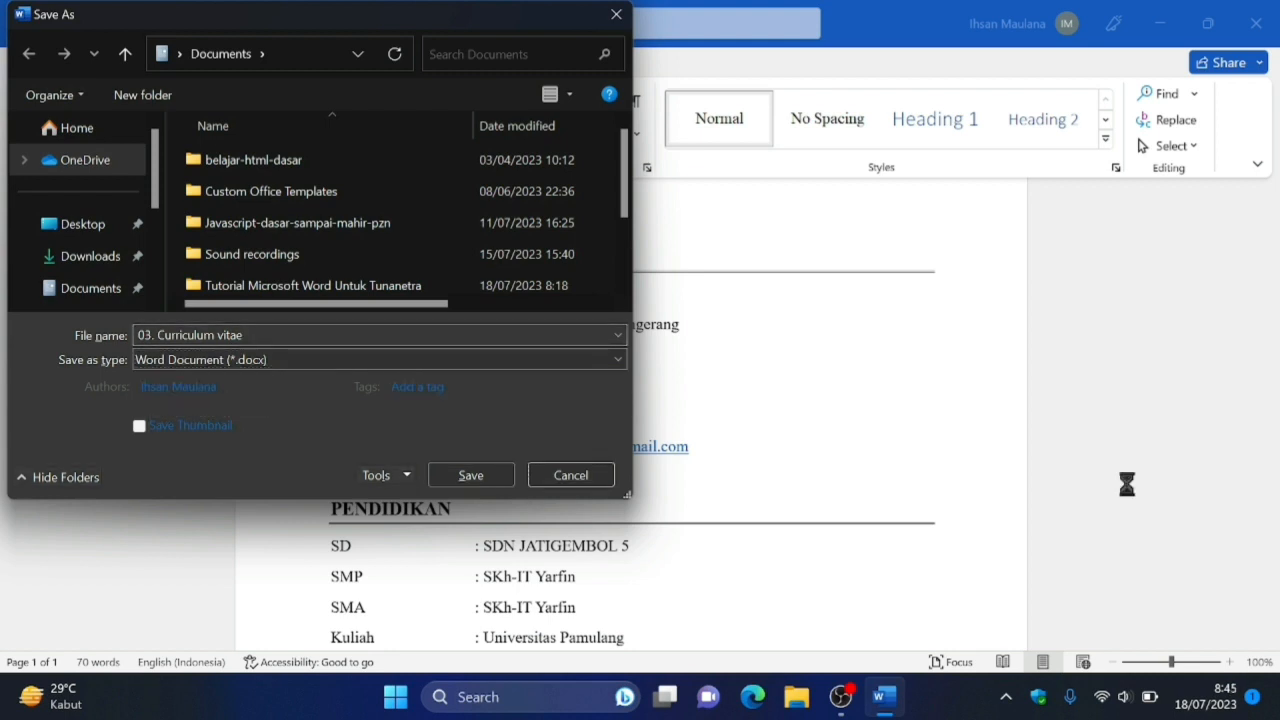
pyautogui.press('Tab')
pyautogui.press('Tab')
pyautogui.press('Tab')
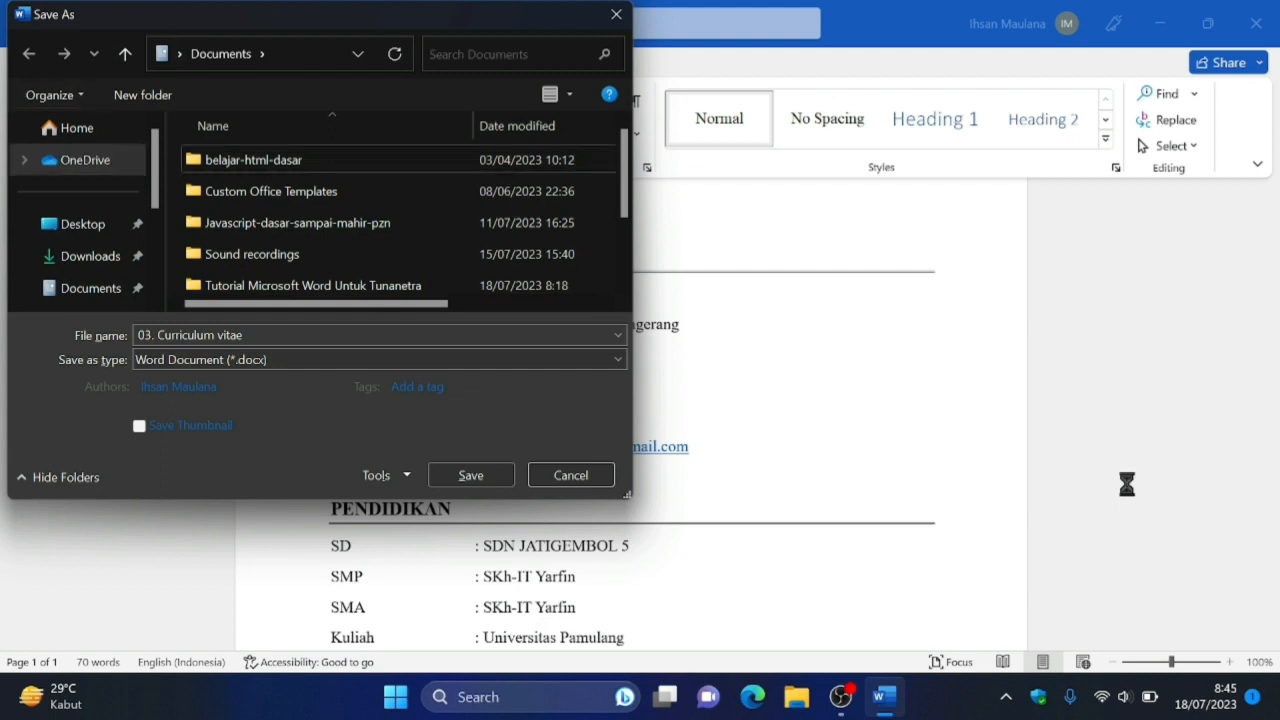
pyautogui.press('Down')
pyautogui.press('Down')
pyautogui.press('Down')
pyautogui.press('Down')
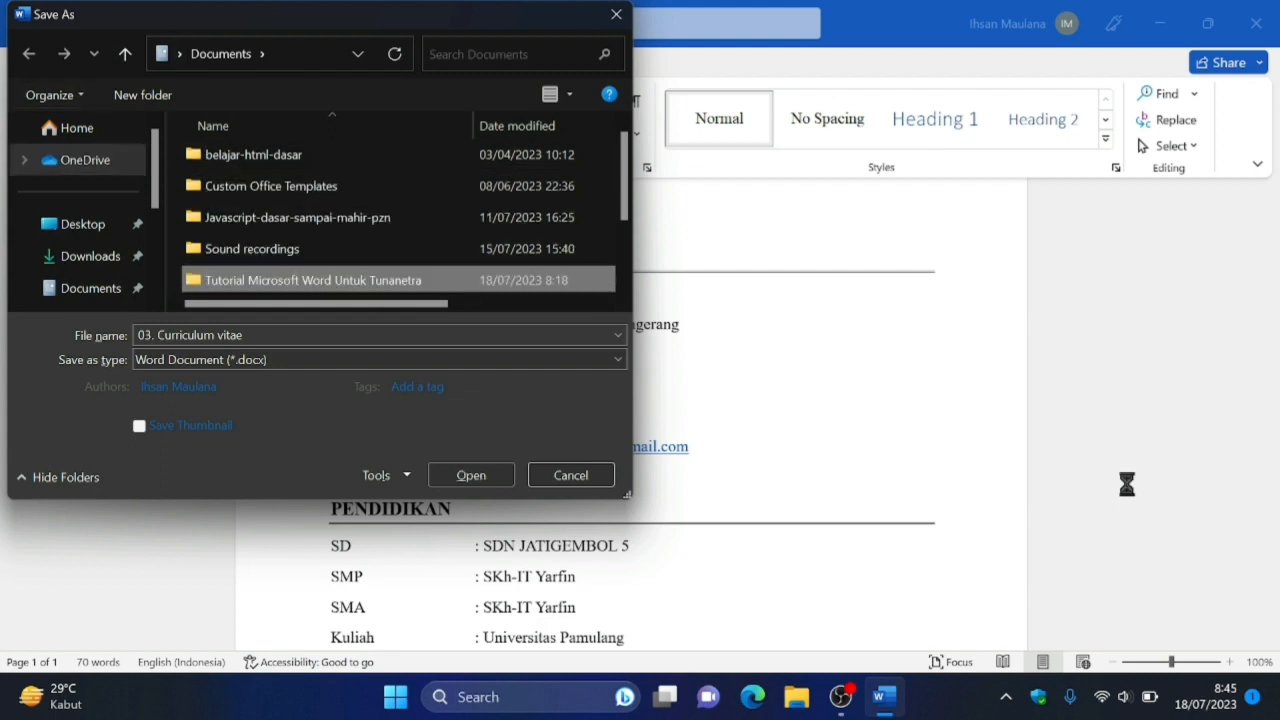
pyautogui.press('Return')
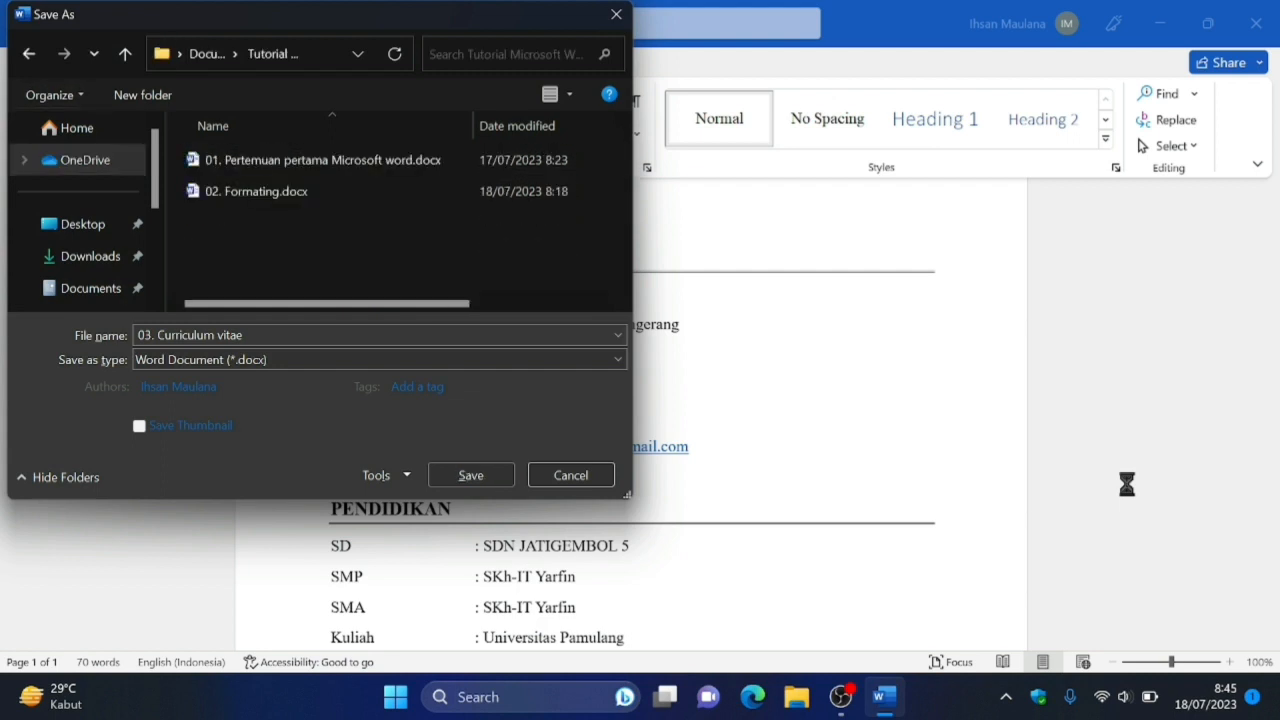
# Save the curriculum vitae in the opened folder as a Word Document (*.docx).
pyautogui.press('Tab')
pyautogui.press('Tab')
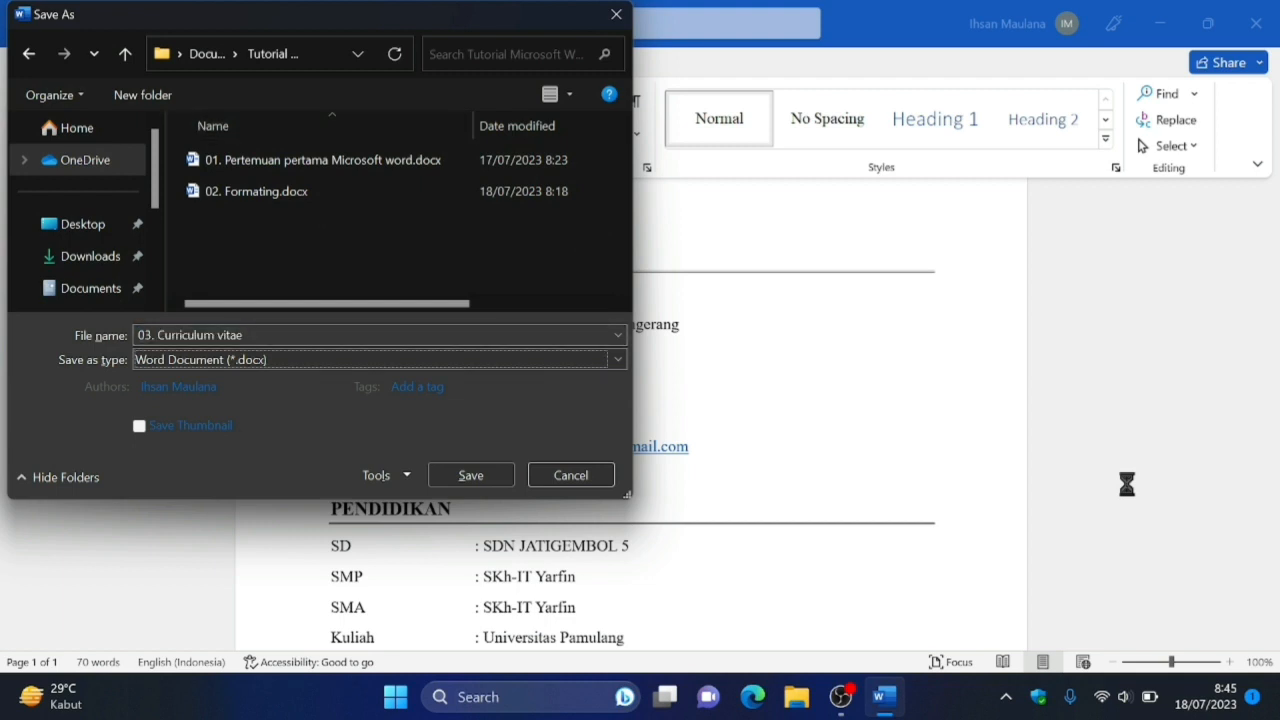
pyautogui.hotkey('shift', 'Tab')
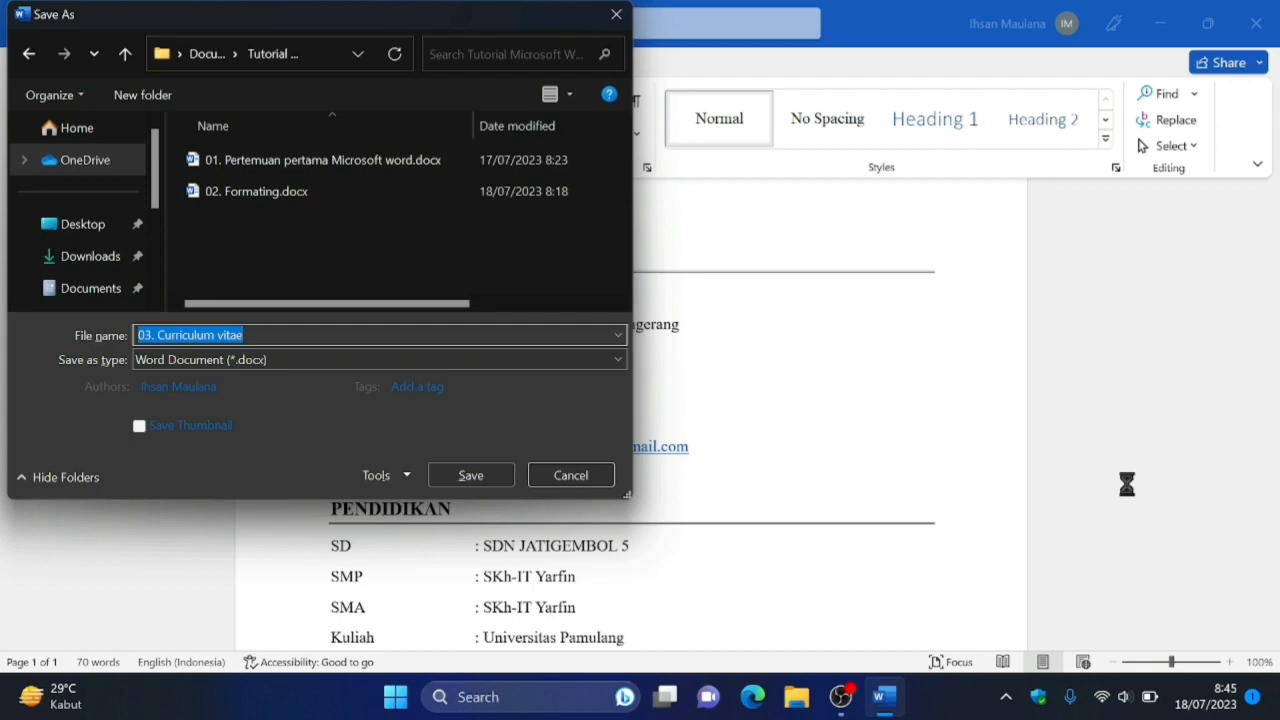
pyautogui.press('Tab')
pyautogui.press('Tab')
pyautogui.press('Tab')
pyautogui.press('Tab')
pyautogui.press('Tab')
pyautogui.press('Tab')
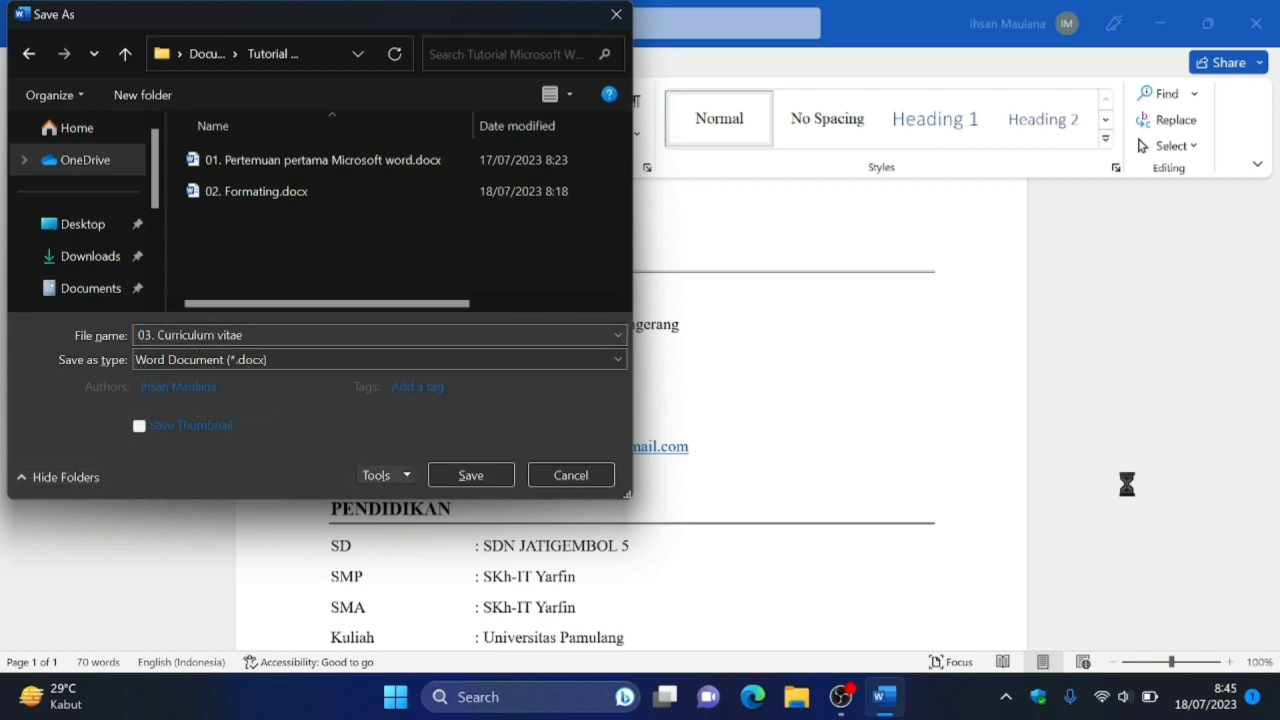
pyautogui.press('Tab')
pyautogui.press('Return')
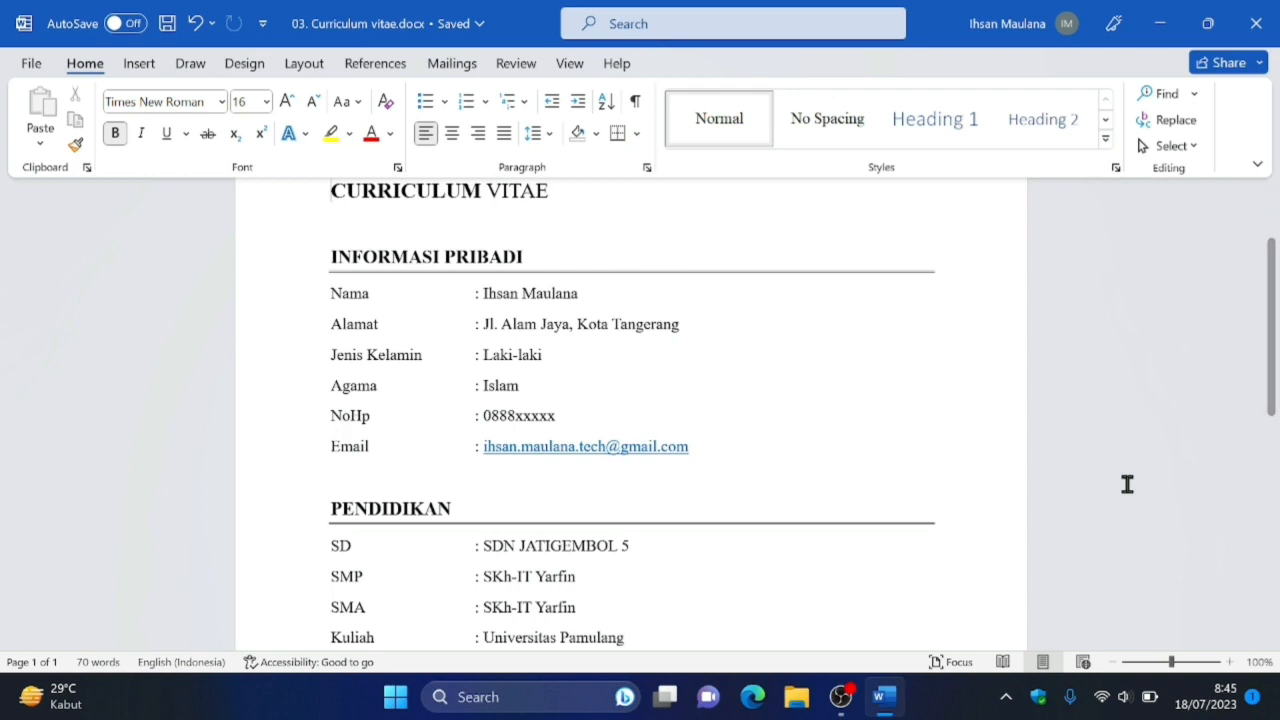
# Review the saved curriculum vitae from its title through the "PENGALAMAN" section.
pyautogui.click(1127, 484)
pyautogui.scroll(-5, 1127, 484)
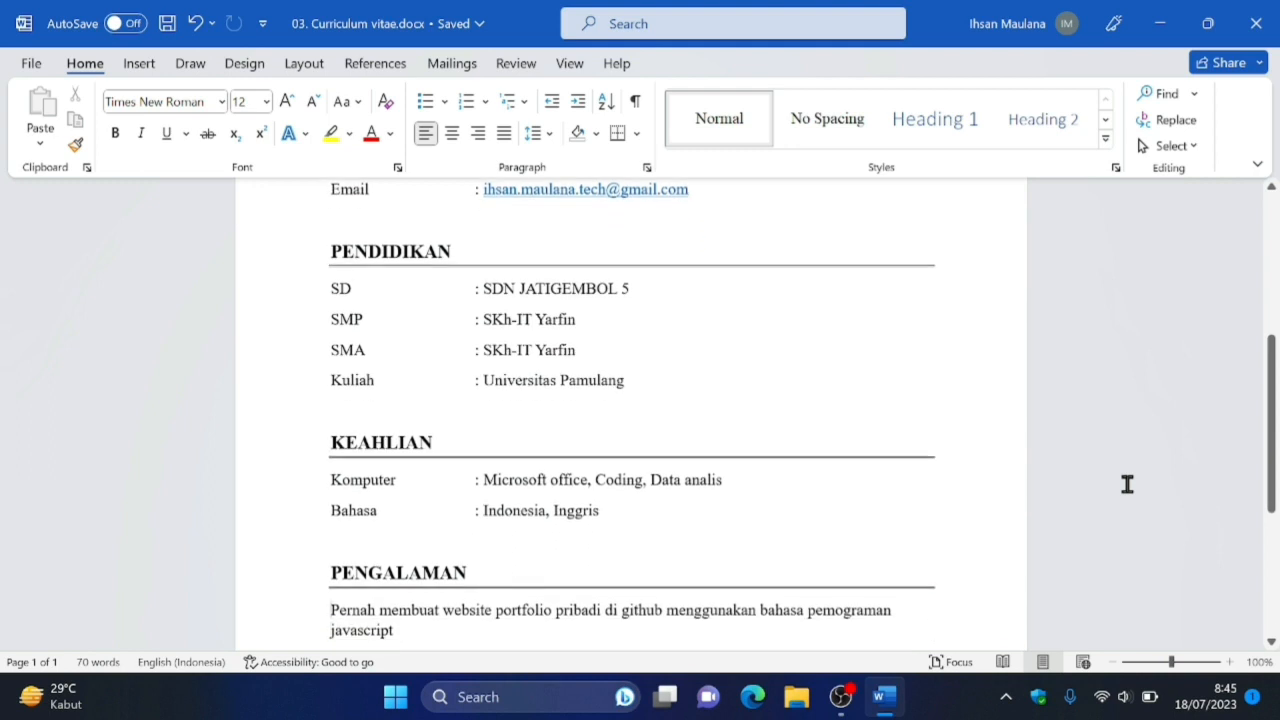
pyautogui.press('Down')
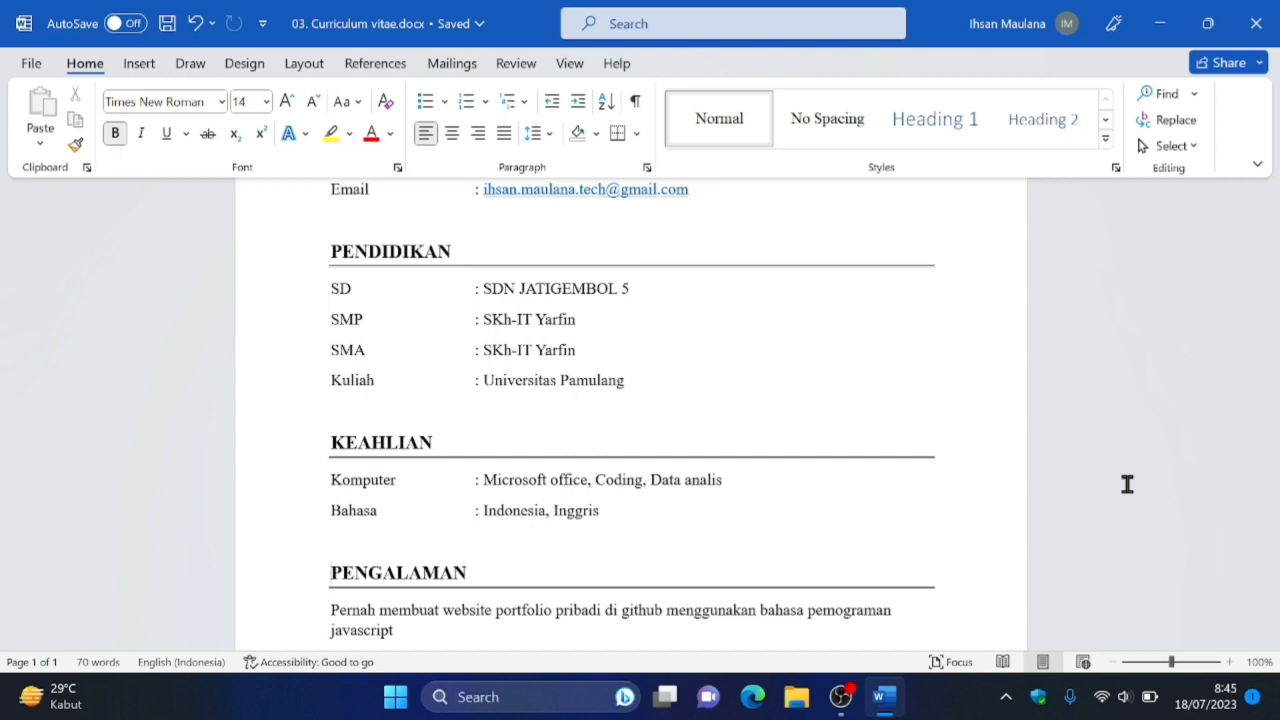
pyautogui.press('Up')
pyautogui.press('Up')
pyautogui.press('Up')
pyautogui.press('Up')
pyautogui.press('Up')
pyautogui.press('Up')
pyautogui.press('Up')
pyautogui.press('Up')
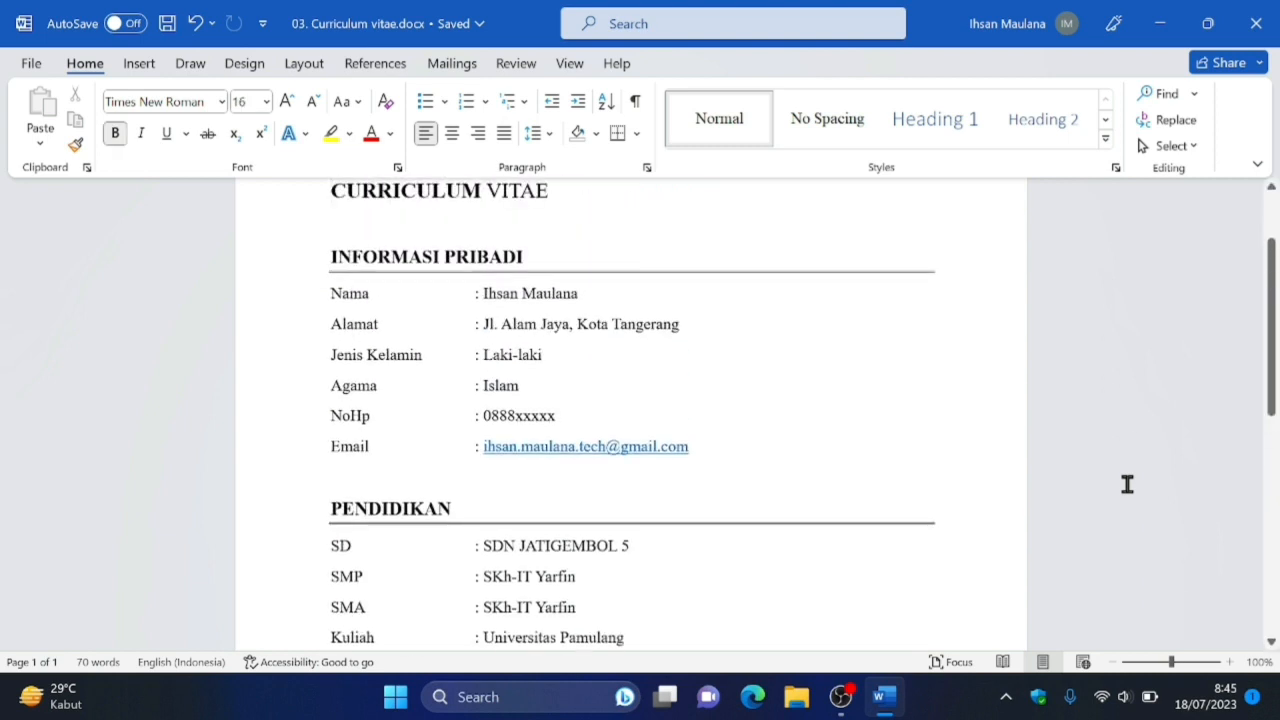
pyautogui.press('Down')
pyautogui.scroll(-5, 1127, 484)
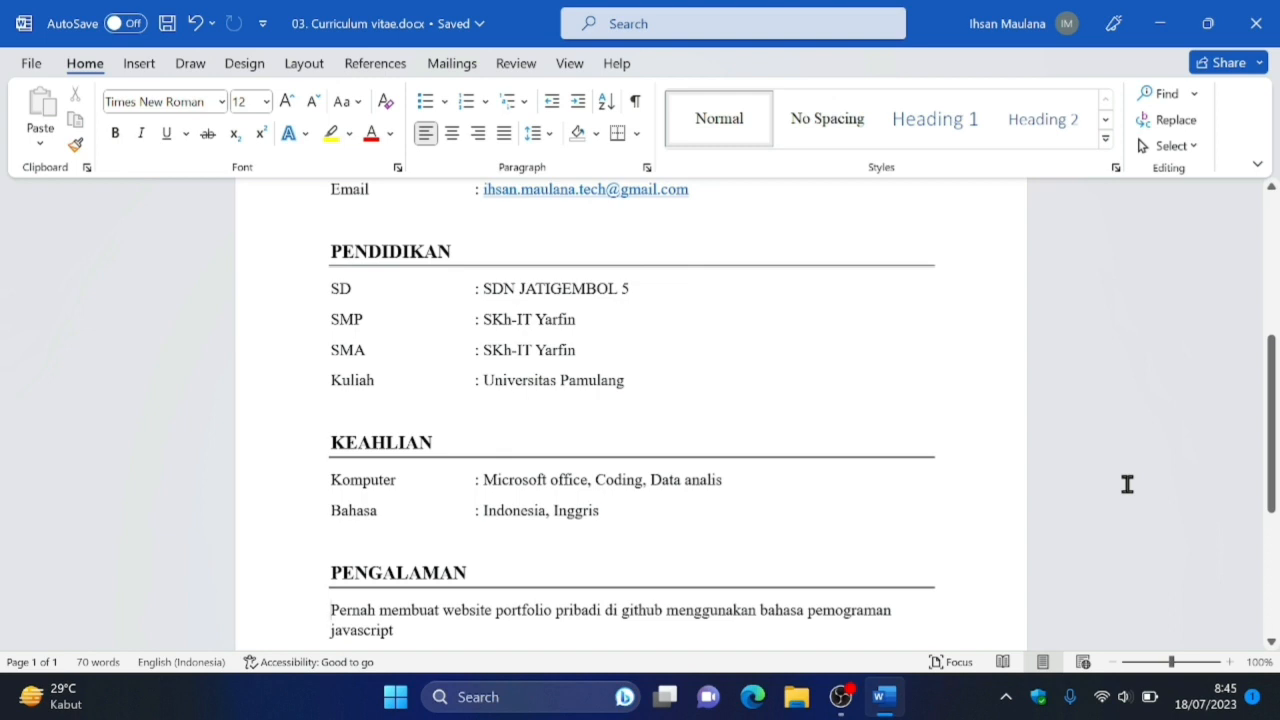
pyautogui.press('Up')
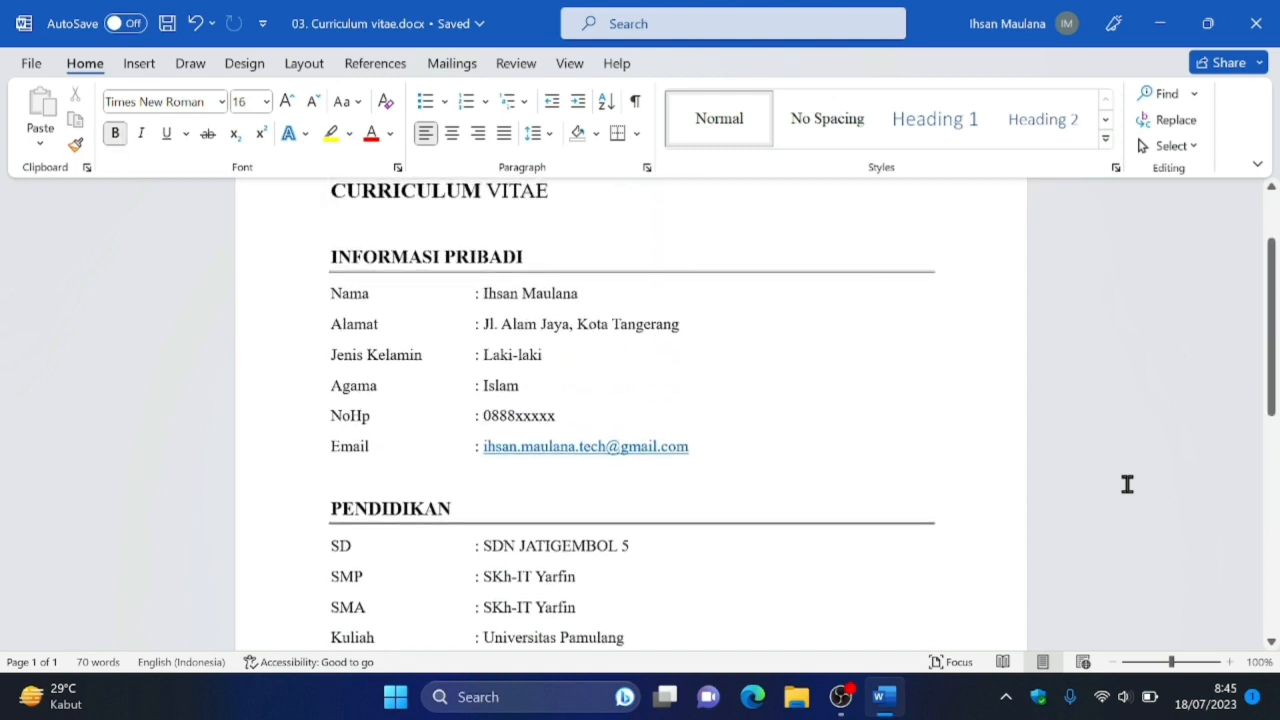